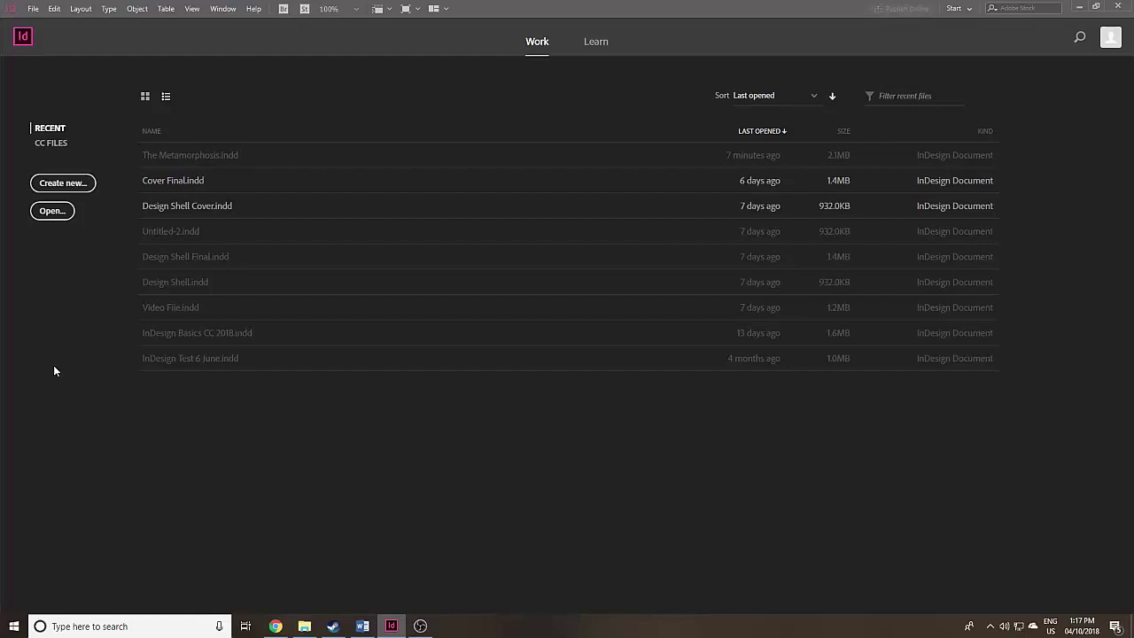
Start a new print document from the A5 preset, with millimetres as the units.
{"action": "left_click", "coordinate": [85, 186]}
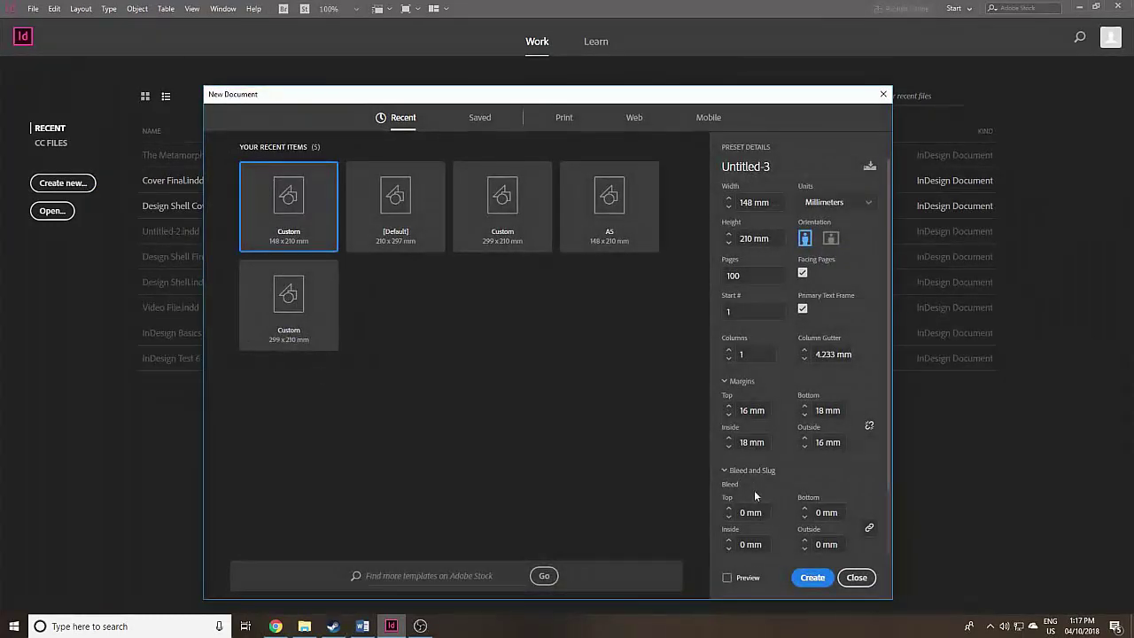
{"action": "left_click", "coordinate": [565, 118]}
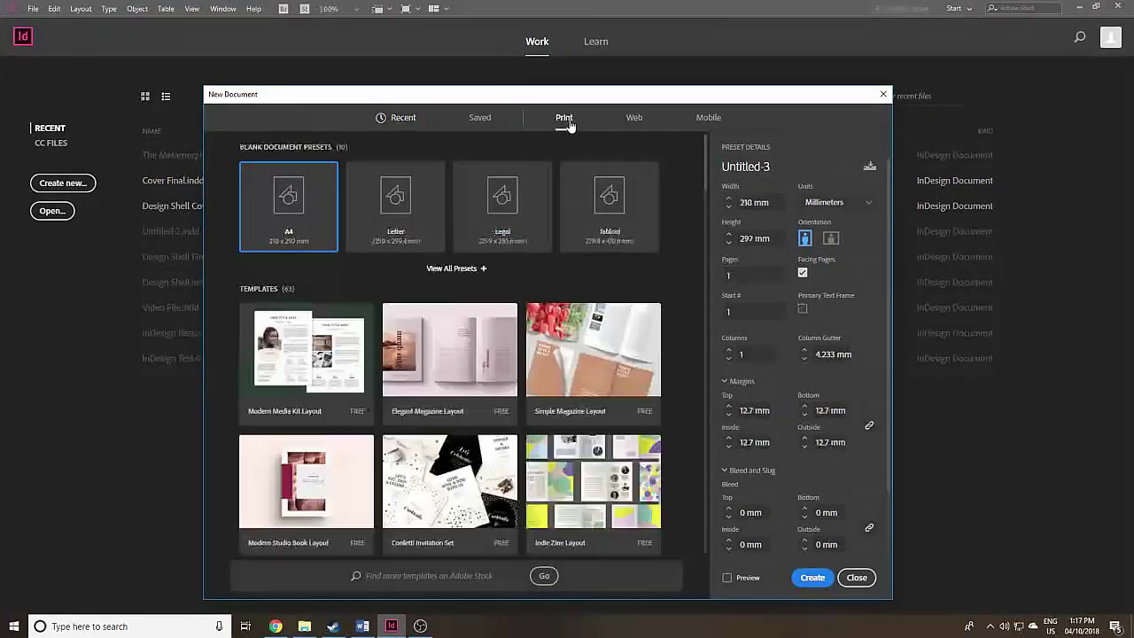
{"action": "left_click", "coordinate": [484, 270]}
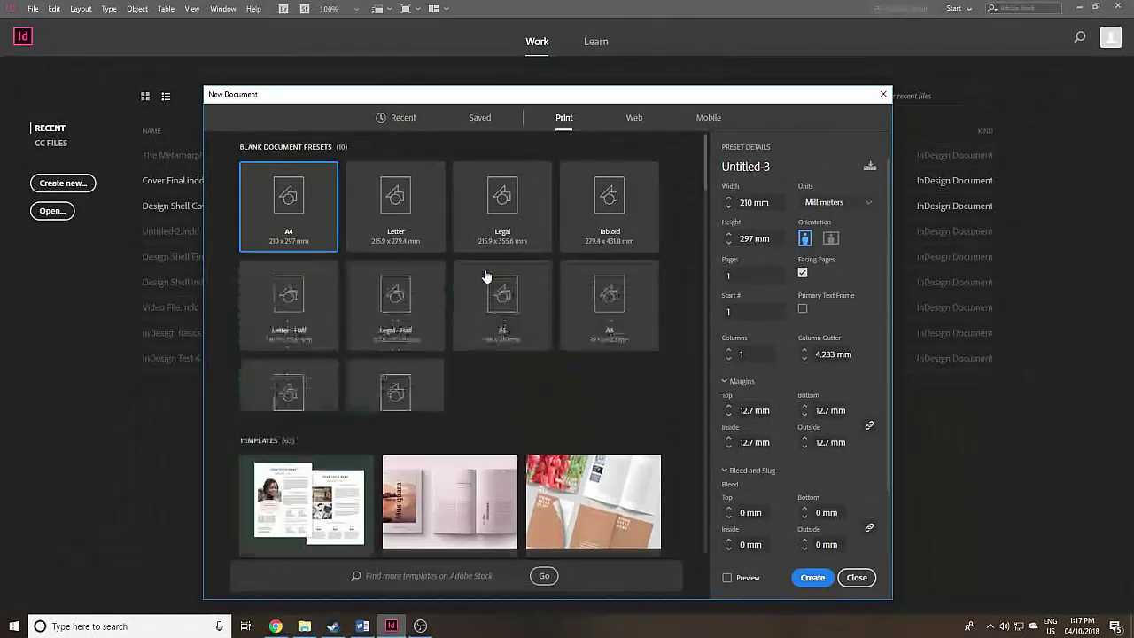
{"action": "left_click", "coordinate": [498, 304]}
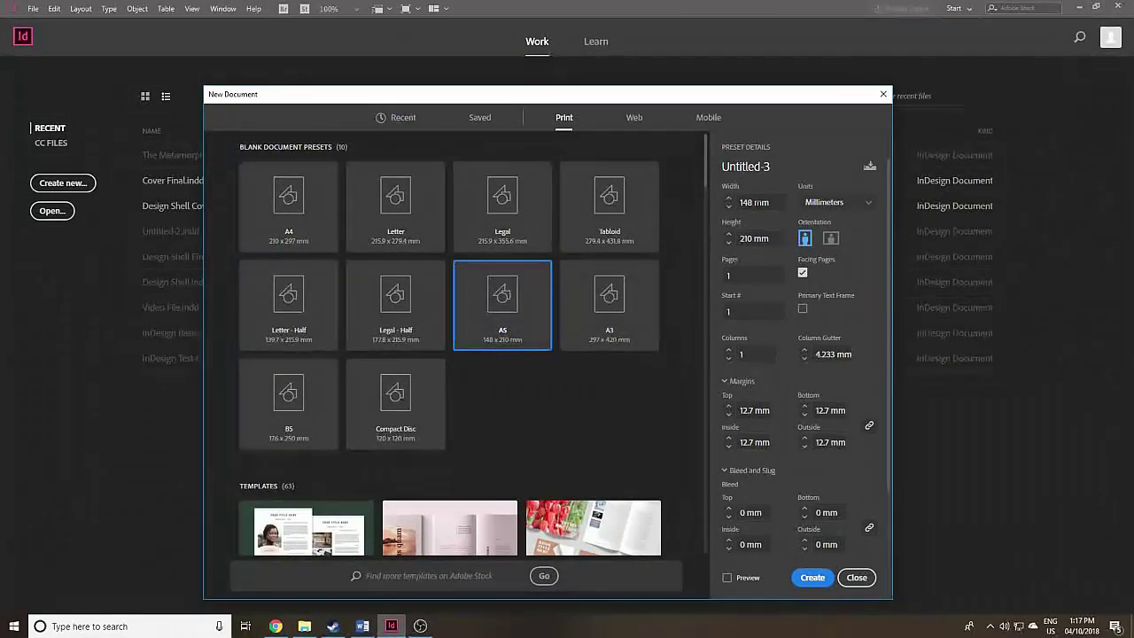
{"action": "left_click", "coordinate": [871, 208]}
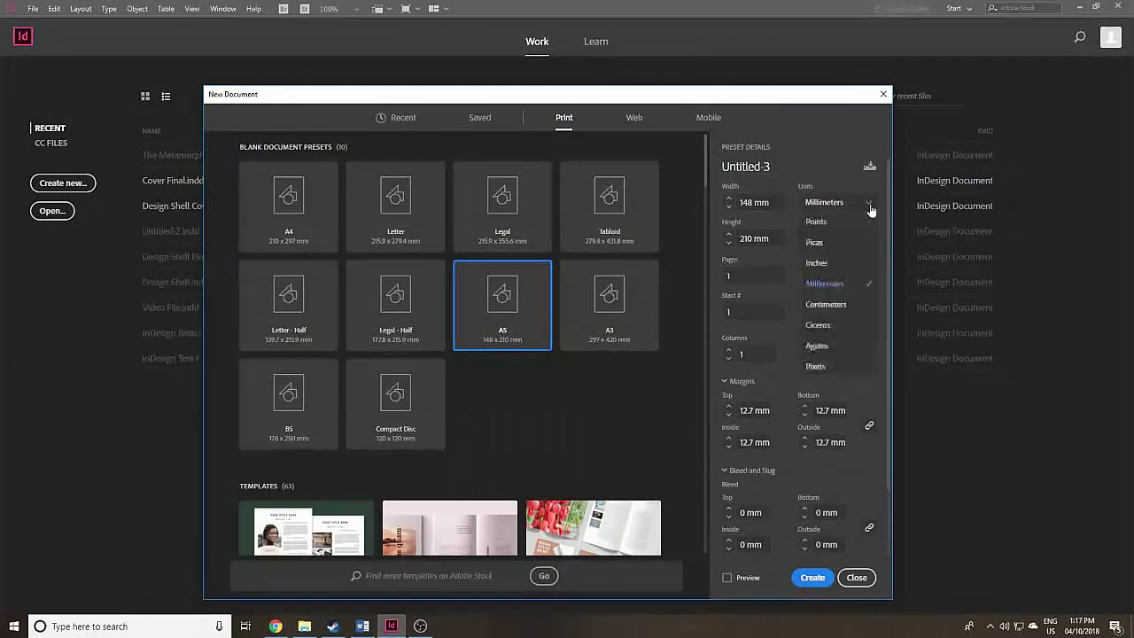
{"action": "left_click", "coordinate": [871, 208]}
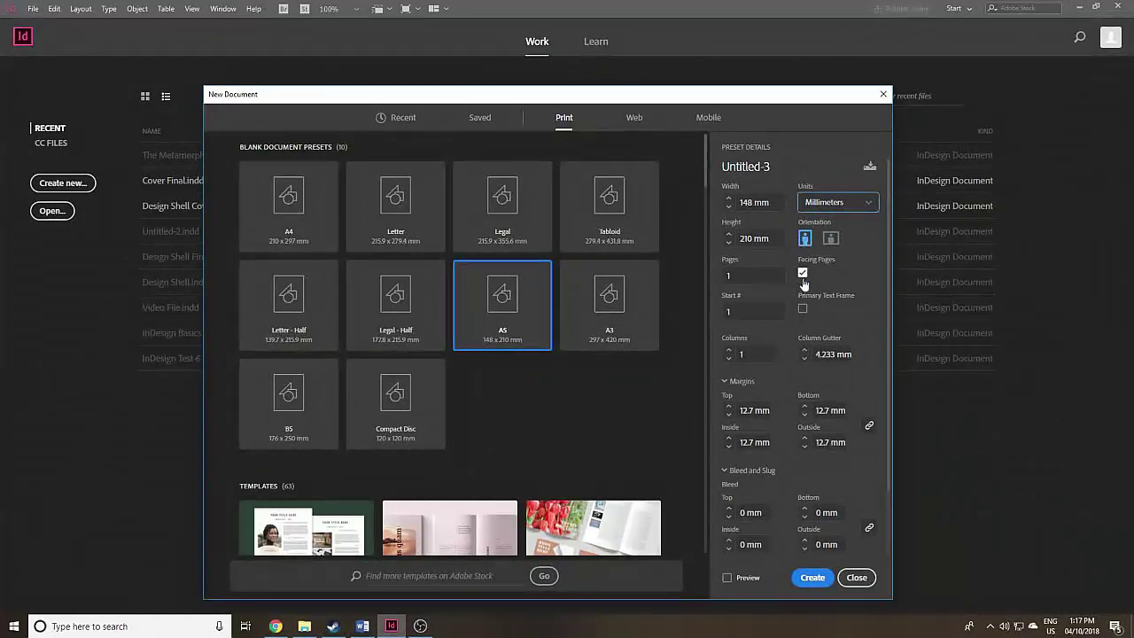
Set the new document to 100 pages and enable the primary text frame.
{"action": "left_click", "coordinate": [730, 276]}
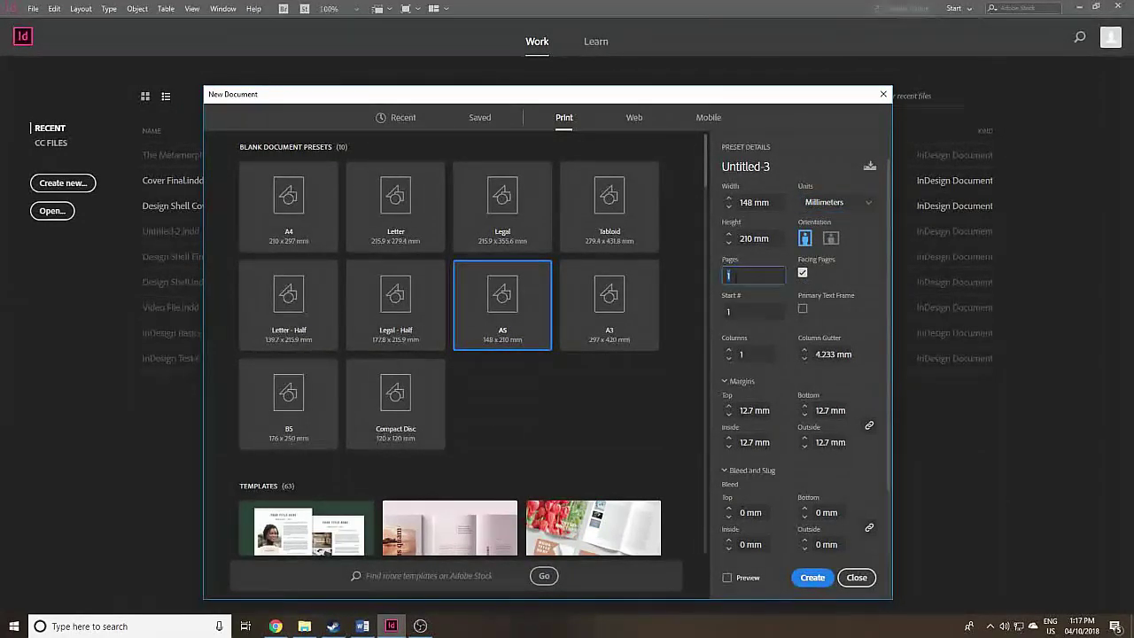
{"action": "type", "text": "100"}
{"action": "left_click", "coordinate": [802, 308]}
Set the top and outside margins to 16 mm and, with the margins unlinked, the bottom and inside margins to 18 mm.
{"action": "left_click", "coordinate": [729, 407]}
{"action": "left_click", "coordinate": [729, 407]}
{"action": "left_click", "coordinate": [730, 407]}
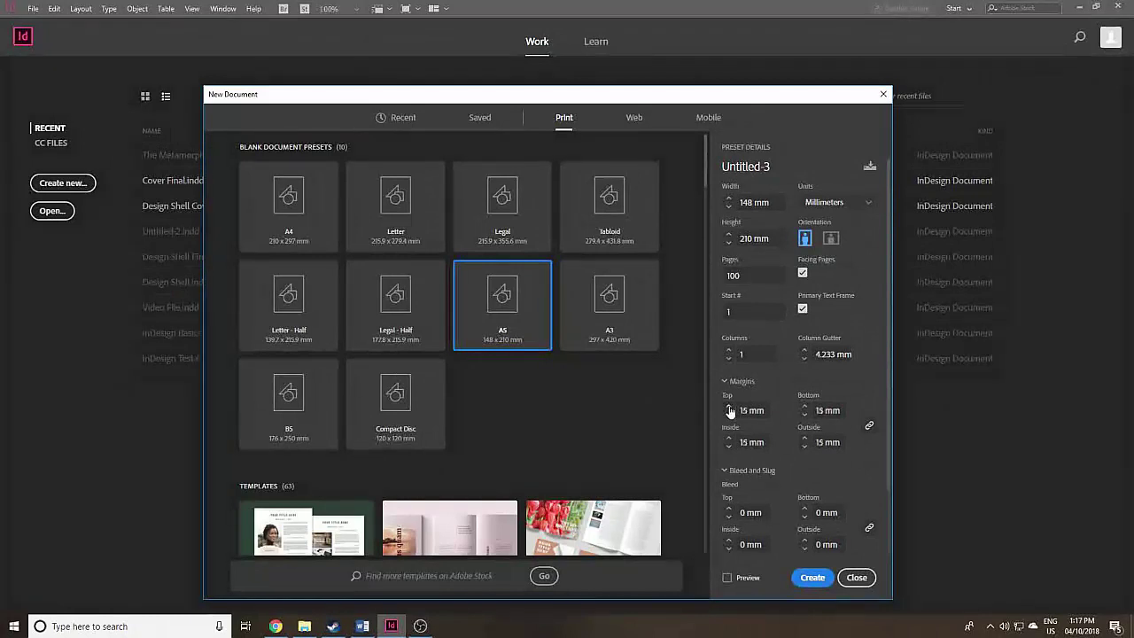
{"action": "left_click", "coordinate": [729, 407]}
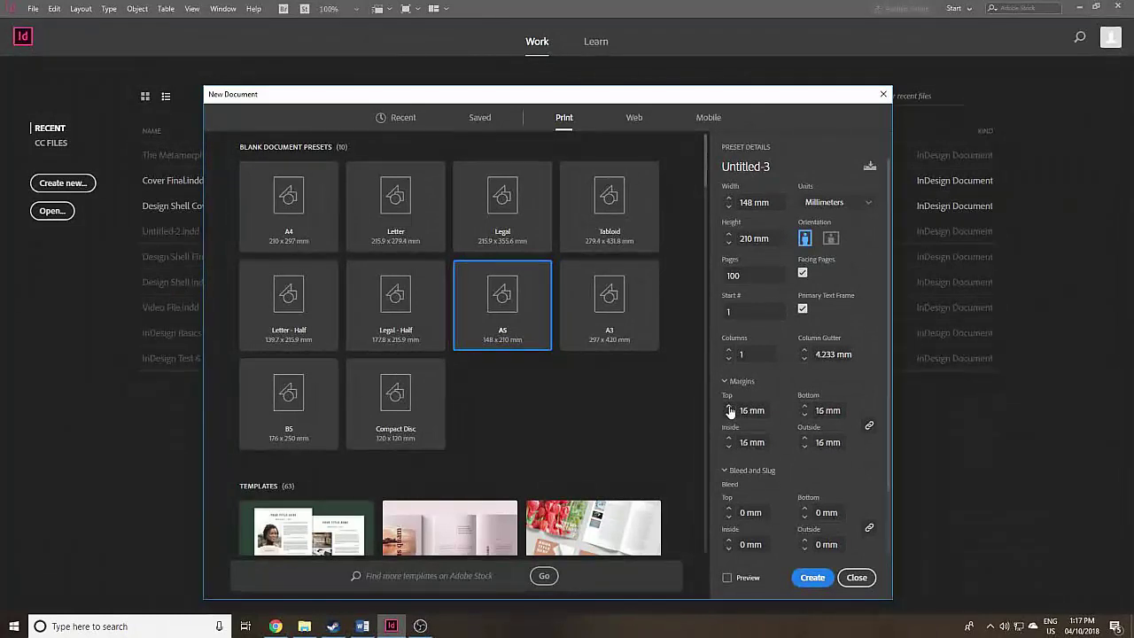
{"action": "left_click", "coordinate": [869, 426]}
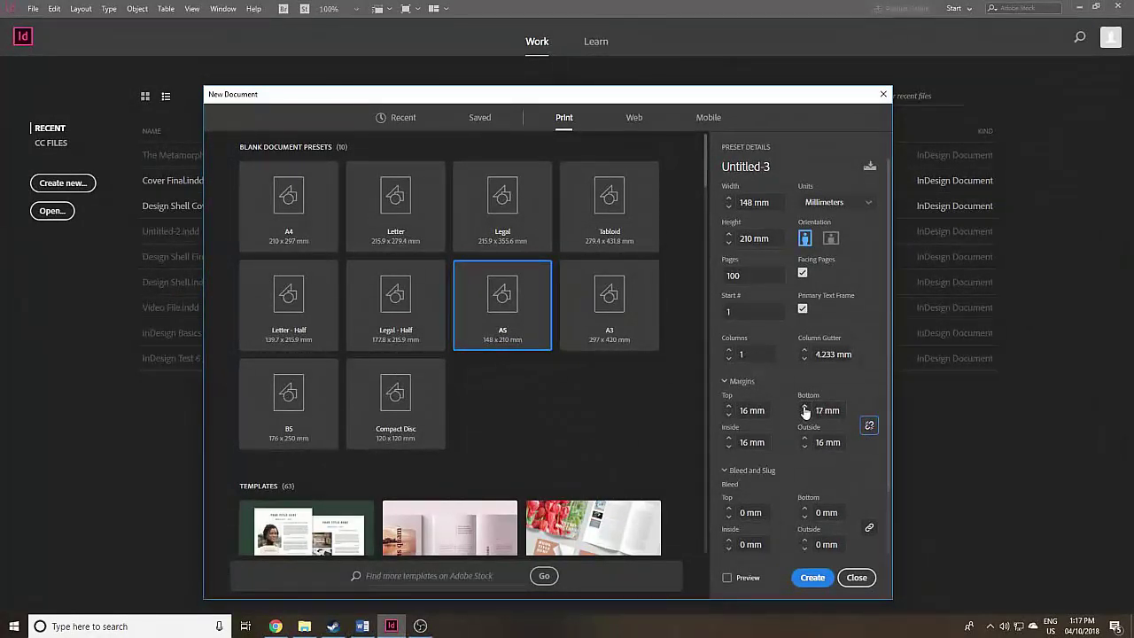
{"action": "left_click", "coordinate": [730, 439]}
{"action": "left_click", "coordinate": [730, 439]}
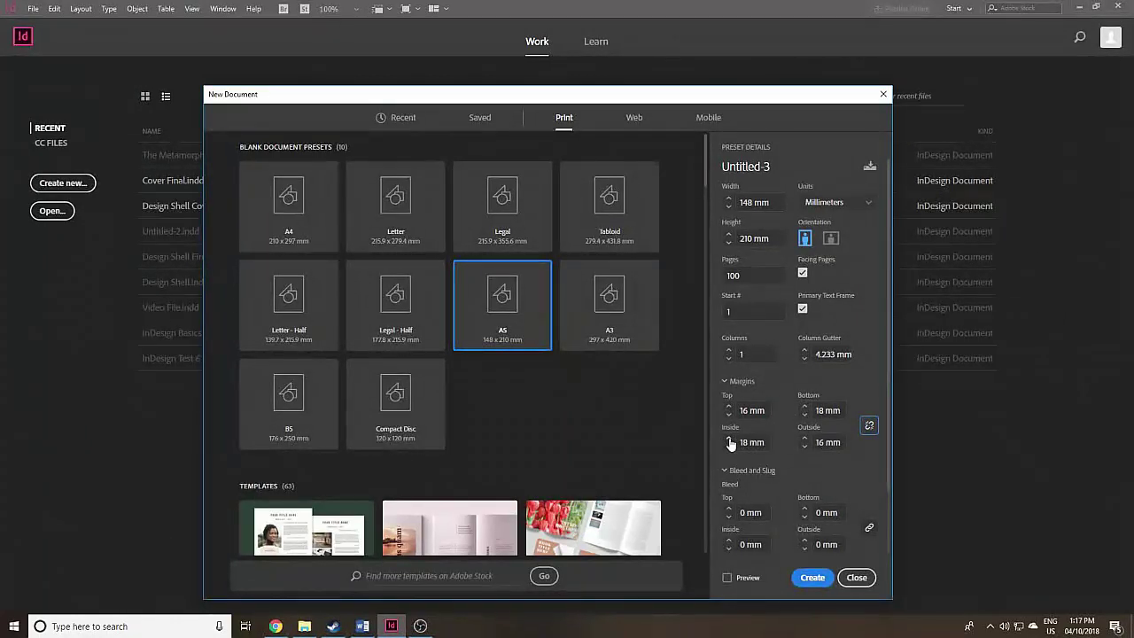
Review the remaining preset settings, resize the New Document dialog and create the document.
{"action": "scroll", "coordinate": [890, 475], "scroll_direction": "down", "scroll_amount": 3}
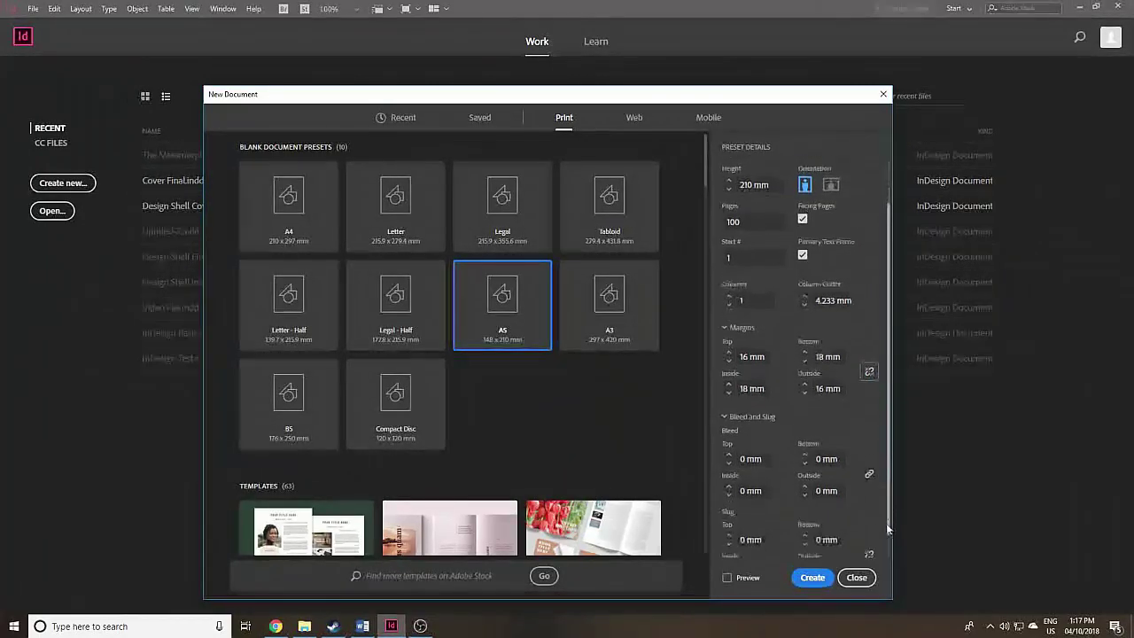
{"action": "scroll", "coordinate": [886, 544], "scroll_direction": "up", "scroll_amount": 2}
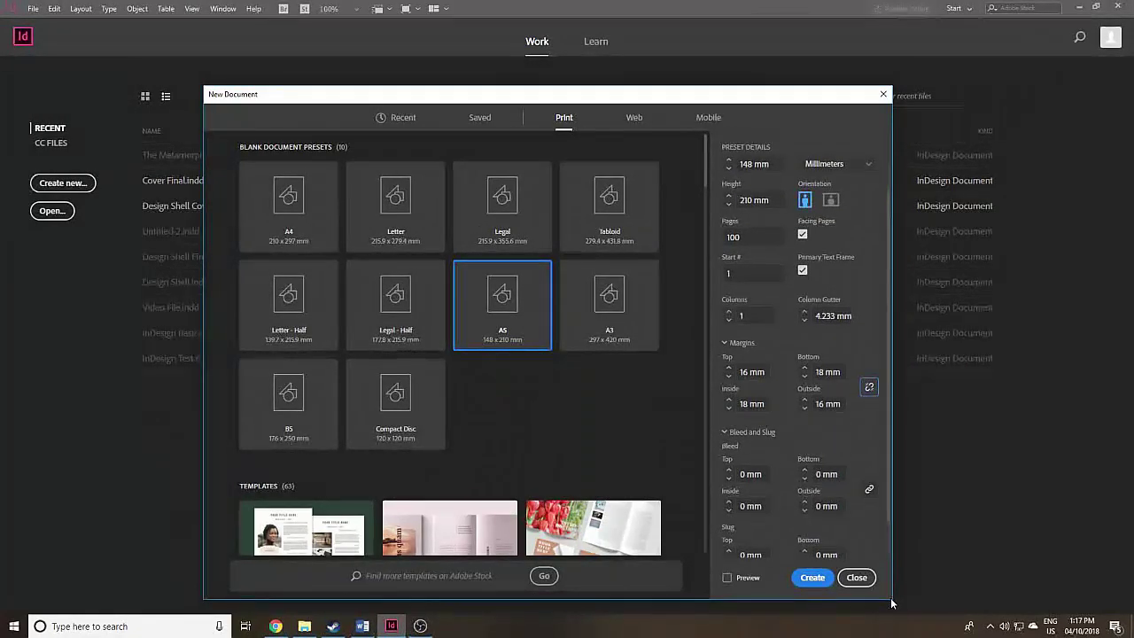
{"action": "left_click_drag", "start_coordinate": [893, 598], "coordinate": [923, 538]}
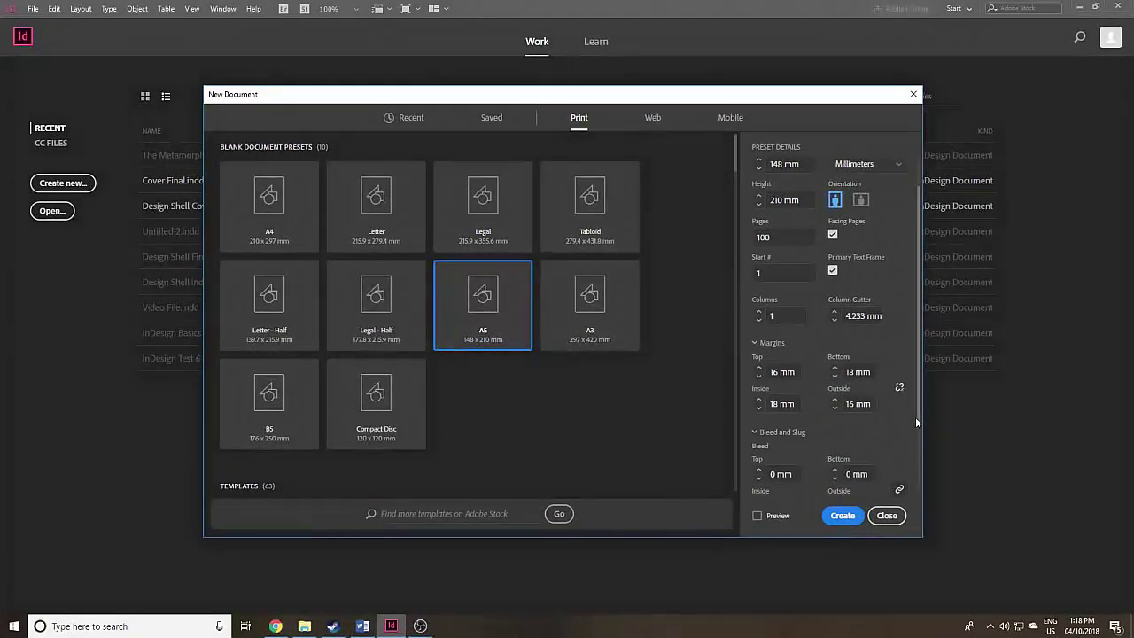
{"action": "left_click_drag", "start_coordinate": [922, 408], "coordinate": [931, 371]}
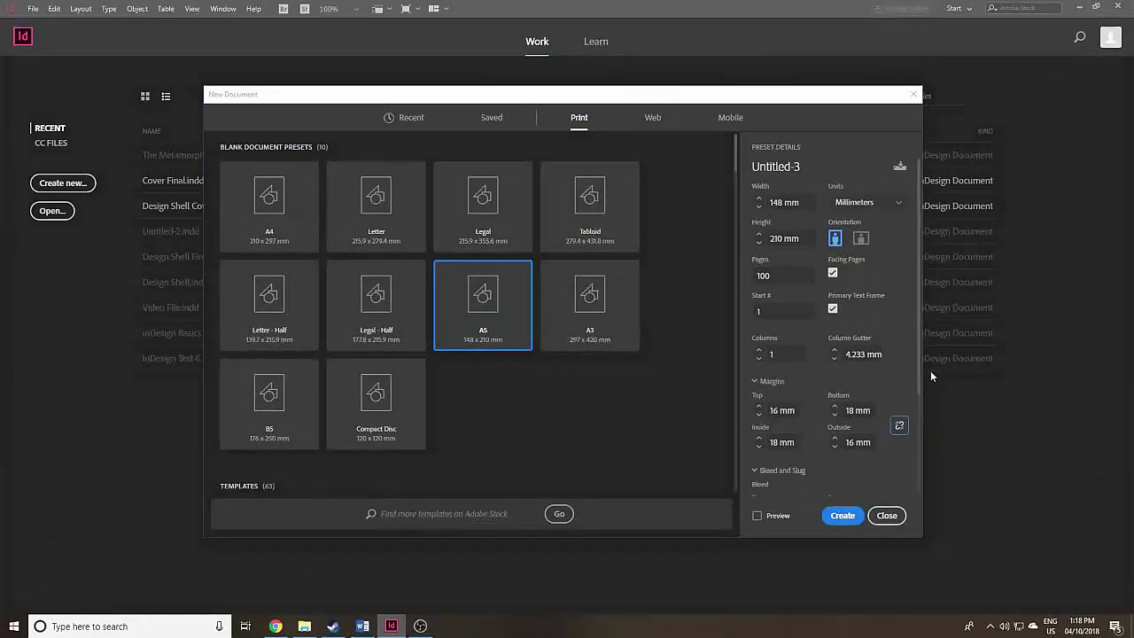
{"action": "left_click", "coordinate": [843, 516]}
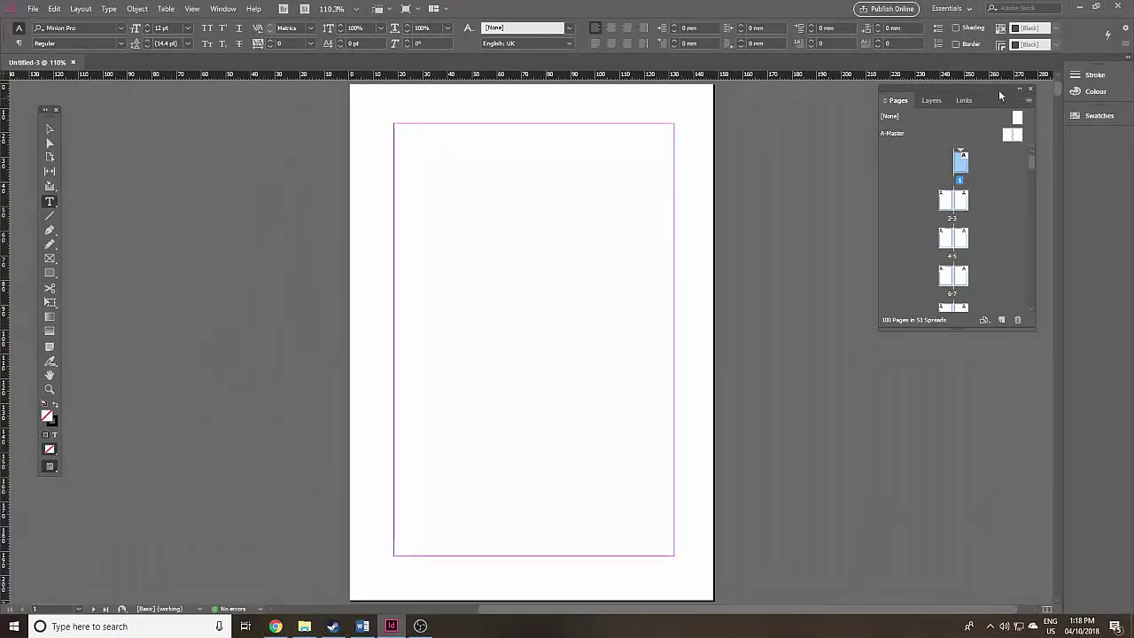
Shift the floating Pages panel slightly closer to the document page.
{"action": "left_click_drag", "start_coordinate": [995, 83], "coordinate": [987, 80]}
{"action": "left_click", "coordinate": [223, 8]}
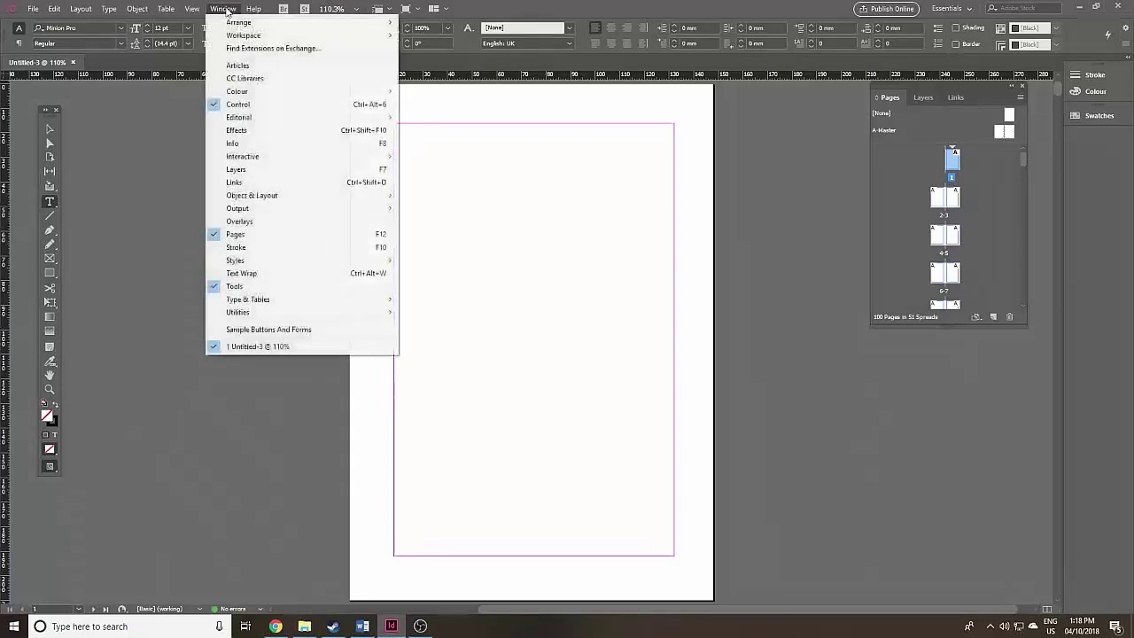
{"action": "left_click", "coordinate": [811, 240]}
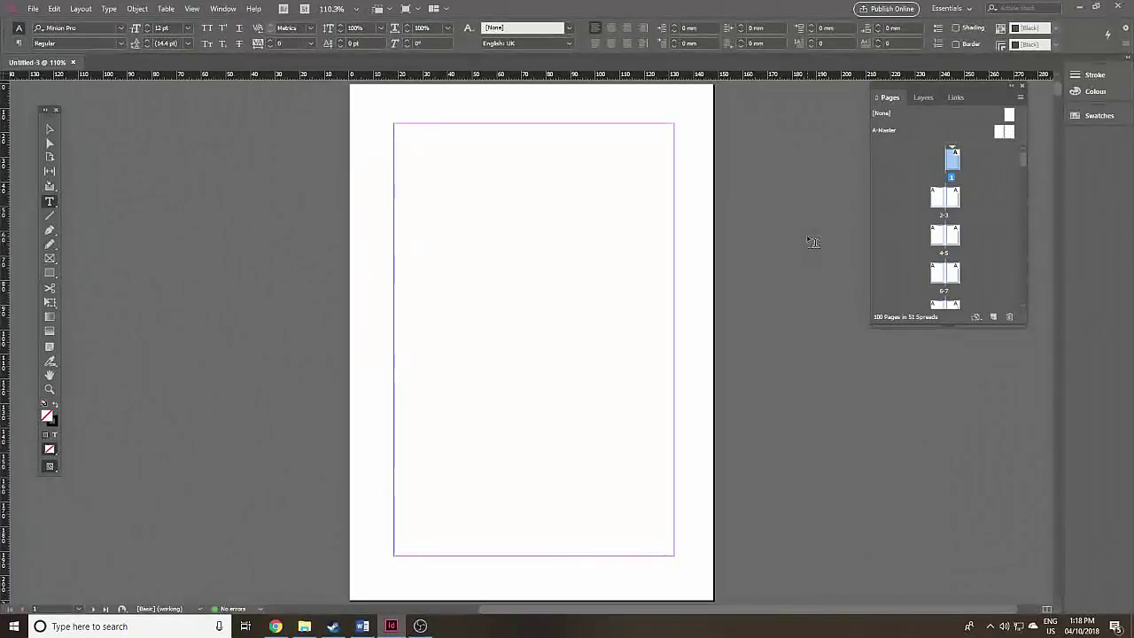
Switch to Word and look through the opening pages of The Metamorphosis manuscript.
{"action": "left_click", "coordinate": [362, 627]}
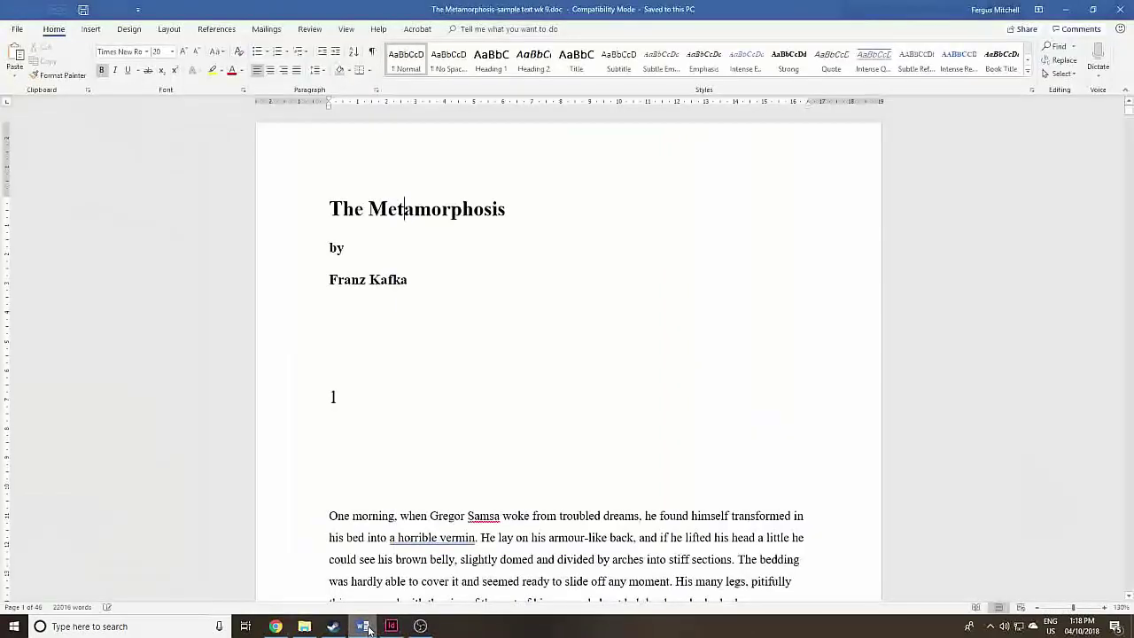
{"action": "scroll", "coordinate": [559, 412], "scroll_direction": "down", "scroll_amount": 8}
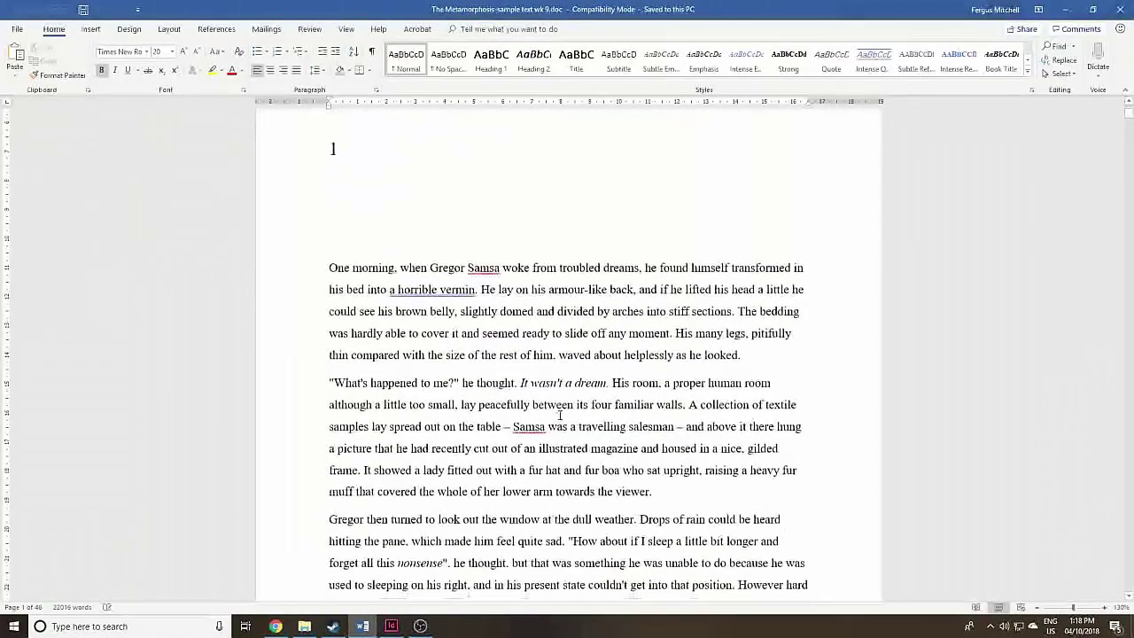
{"action": "scroll", "coordinate": [560, 422], "scroll_direction": "down", "scroll_amount": 3}
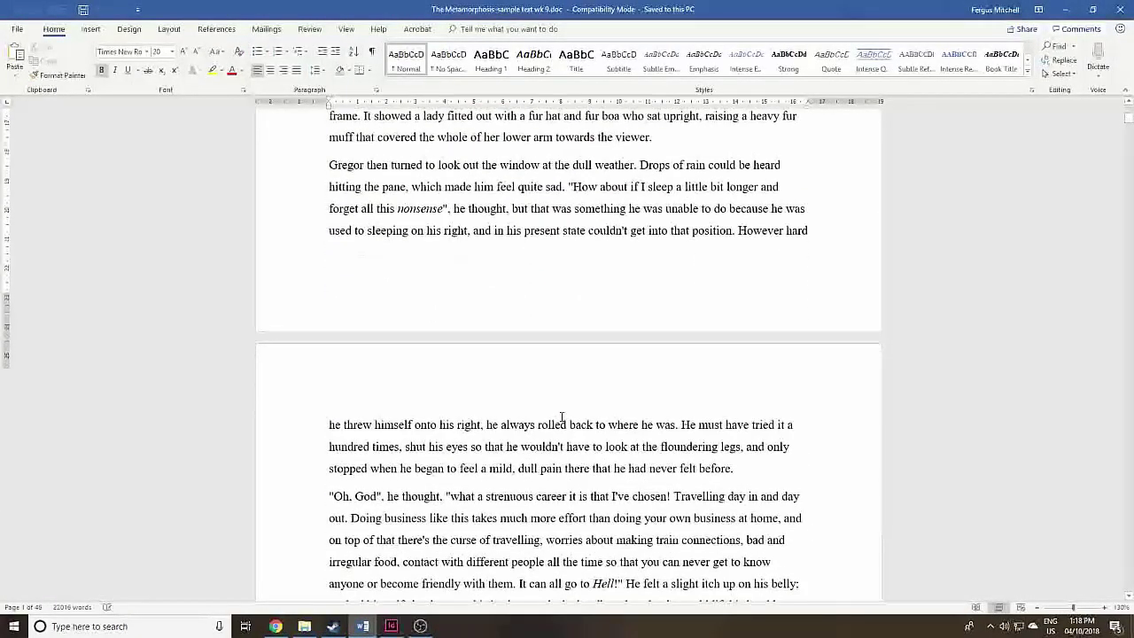
{"action": "scroll", "coordinate": [558, 418], "scroll_direction": "up", "scroll_amount": 4}
{"action": "scroll", "coordinate": [557, 419], "scroll_direction": "up", "scroll_amount": 7}
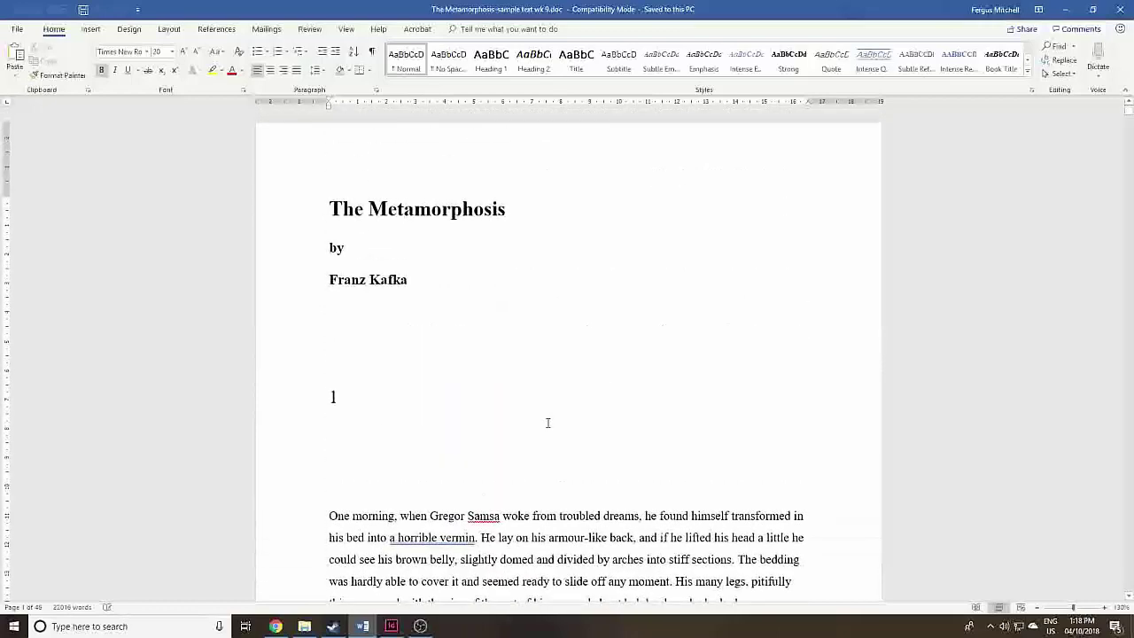
{"action": "key", "text": "ctrl+w"}
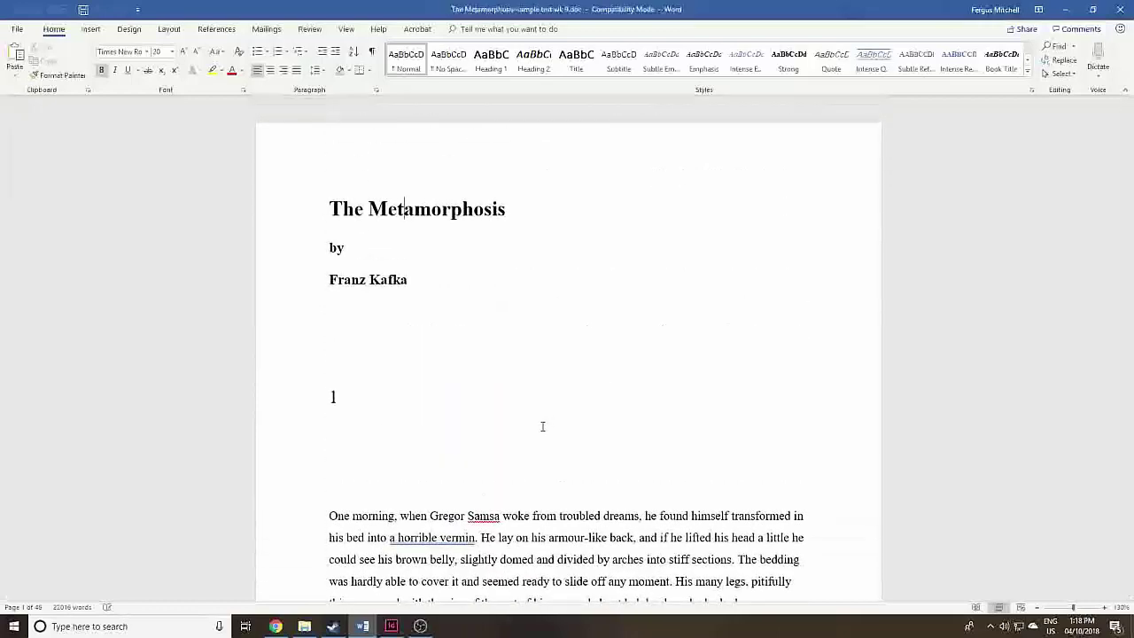
Switch back to InDesign and place "The Metamorphosis-sample text wk 9.doc" at the upper inside margin corner of page 1.
{"action": "left_click", "coordinate": [393, 627]}
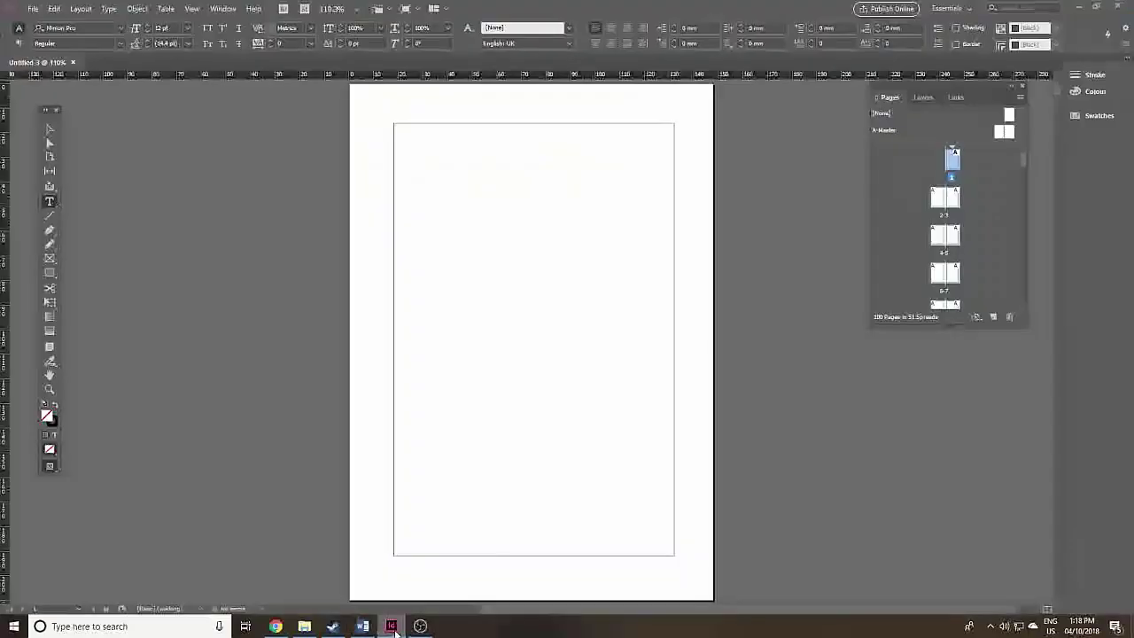
{"action": "left_click", "coordinate": [34, 9]}
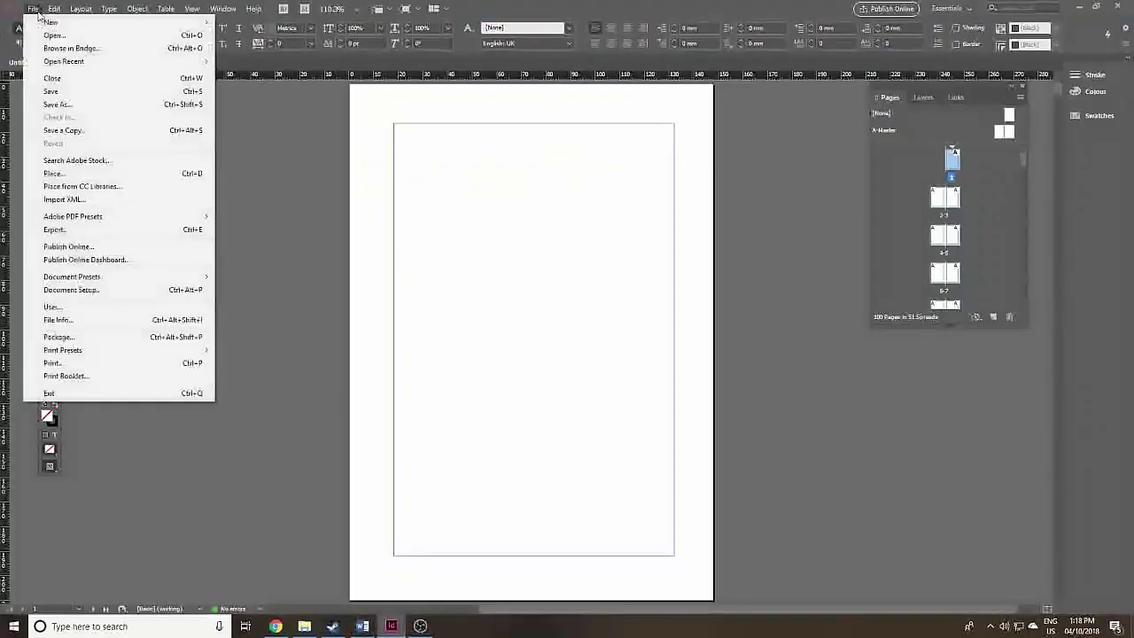
{"action": "left_click", "coordinate": [80, 177]}
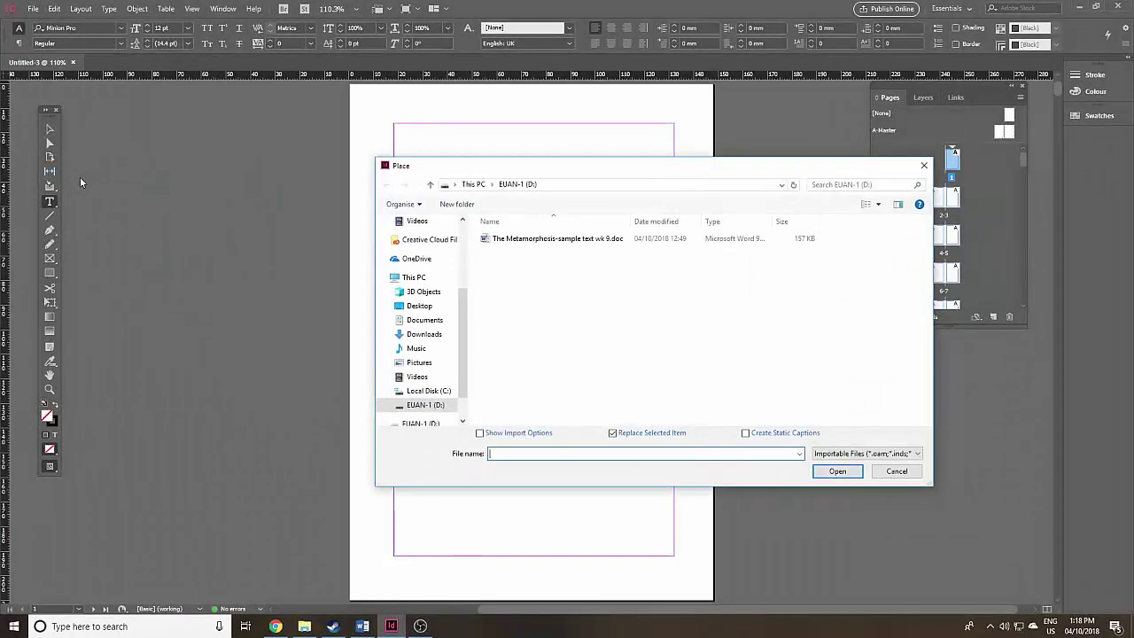
{"action": "left_click", "coordinate": [564, 241]}
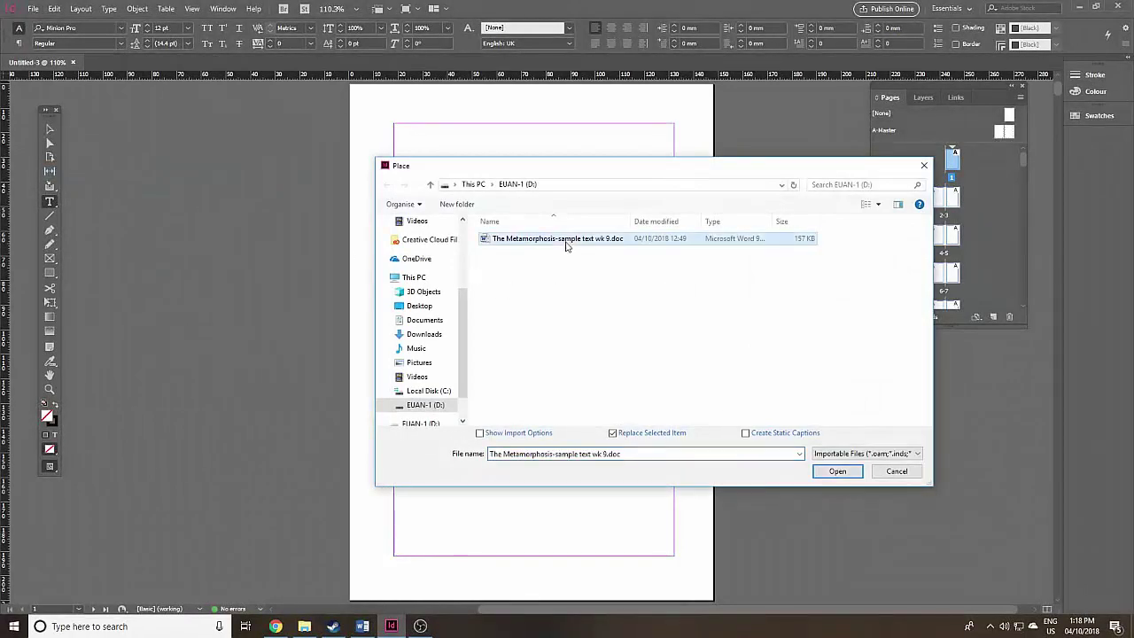
{"action": "left_click", "coordinate": [835, 471]}
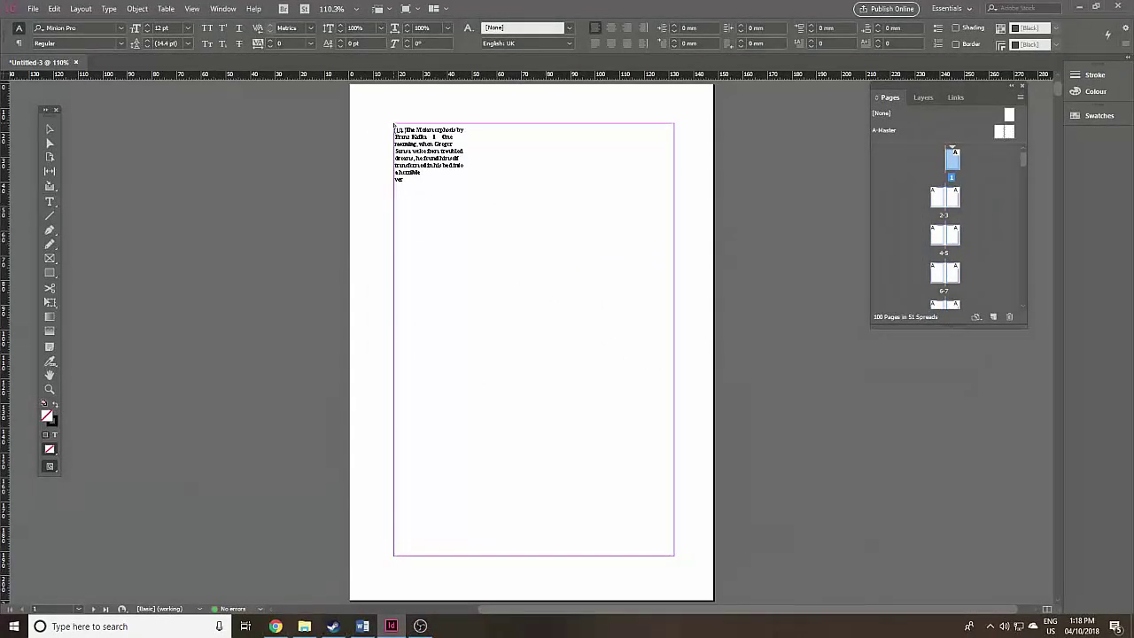
{"action": "left_click", "coordinate": [394, 125]}
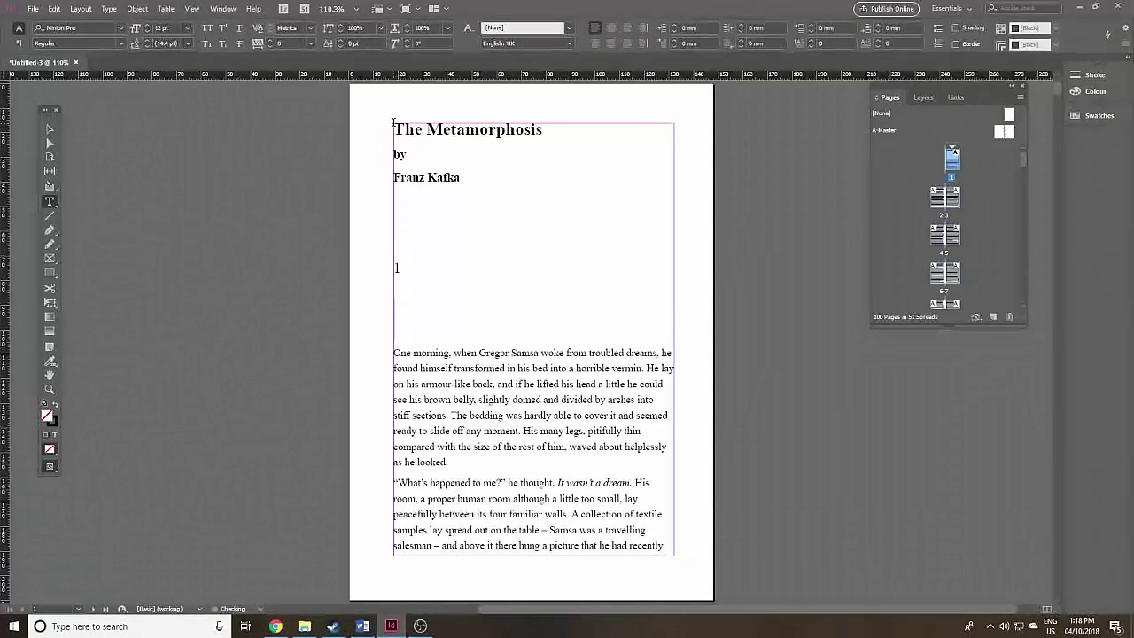
Examine how the placed text flows through the spreads and find the page where it ends.
{"action": "double_click", "coordinate": [955, 247]}
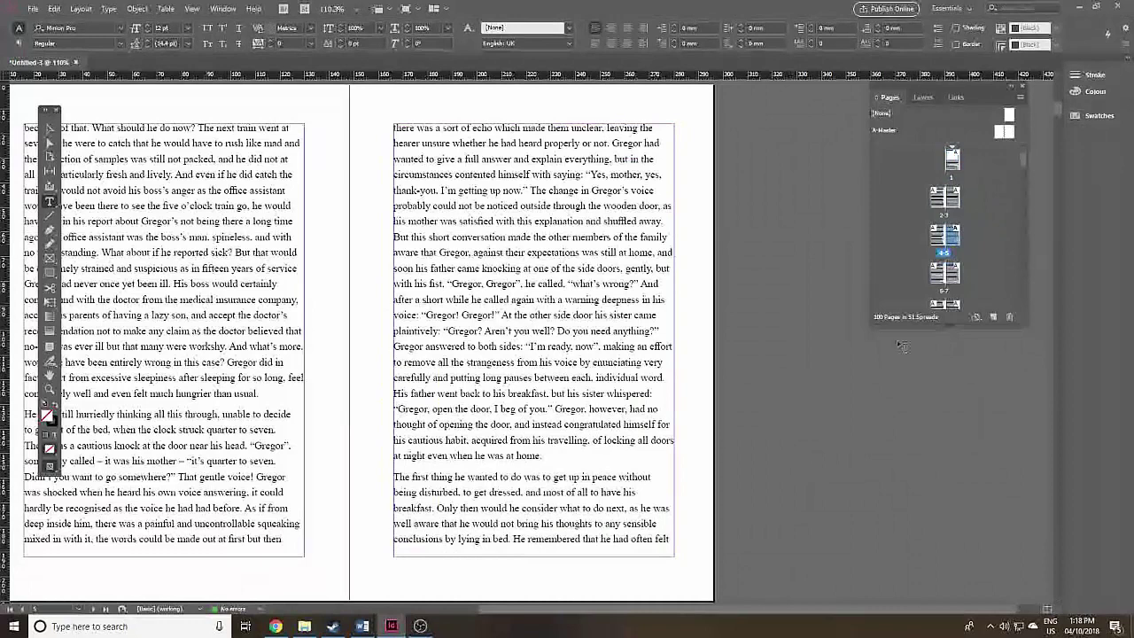
{"action": "double_click", "coordinate": [945, 273]}
{"action": "left_click_drag", "start_coordinate": [1024, 163], "coordinate": [1035, 326]}
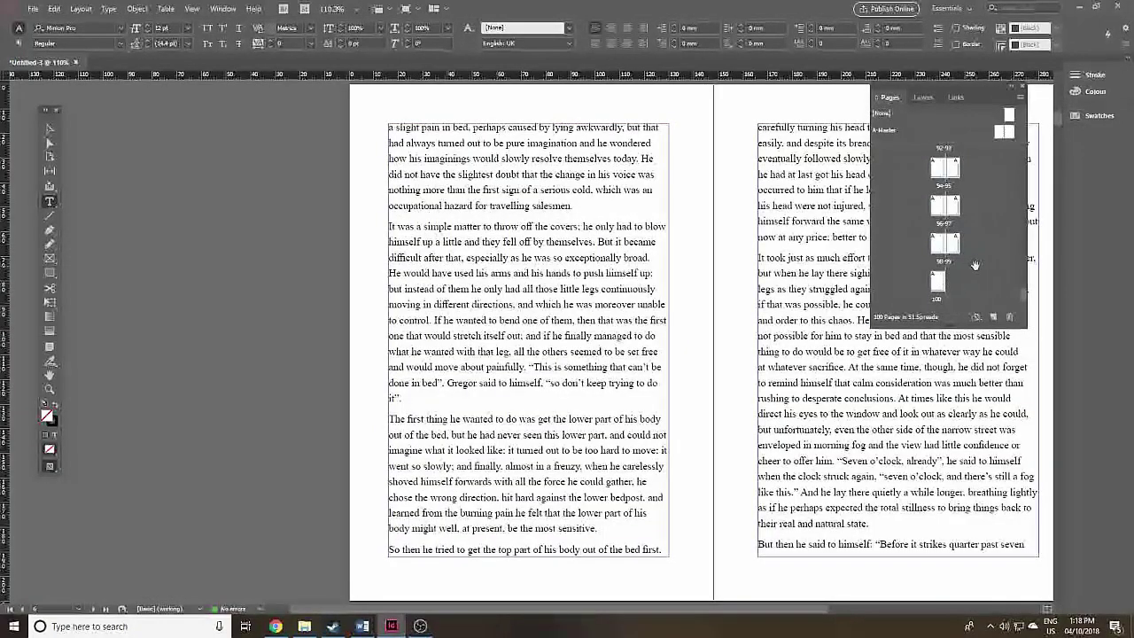
{"action": "scroll", "coordinate": [975, 290], "scroll_direction": "up", "scroll_amount": 1}
{"action": "scroll", "coordinate": [978, 285], "scroll_direction": "up", "scroll_amount": 7}
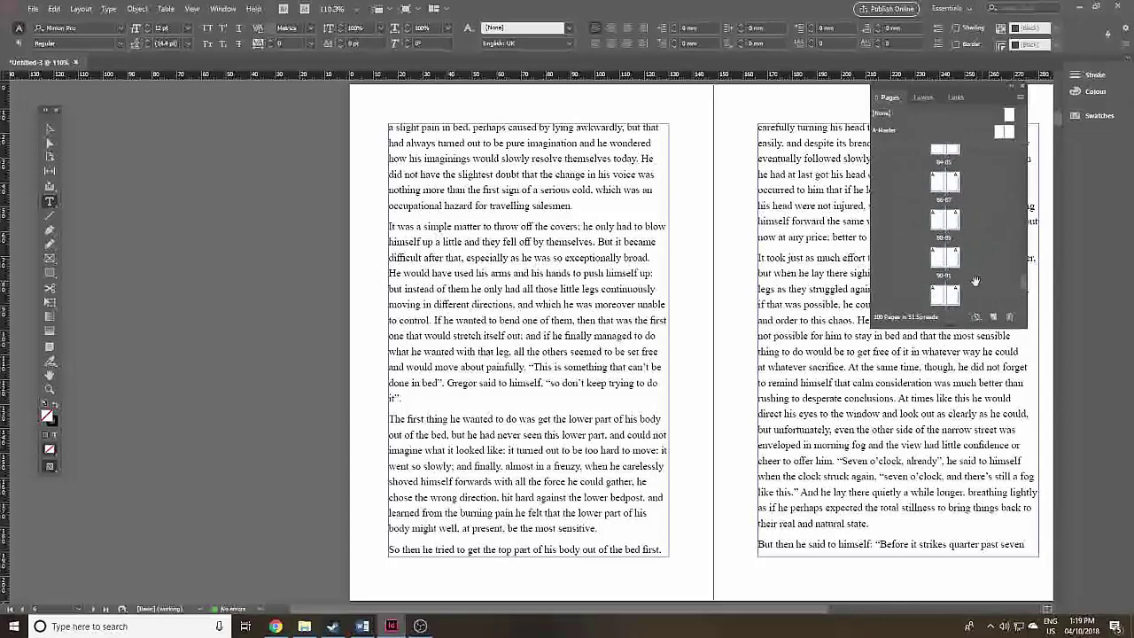
{"action": "scroll", "coordinate": [972, 280], "scroll_direction": "up", "scroll_amount": 5}
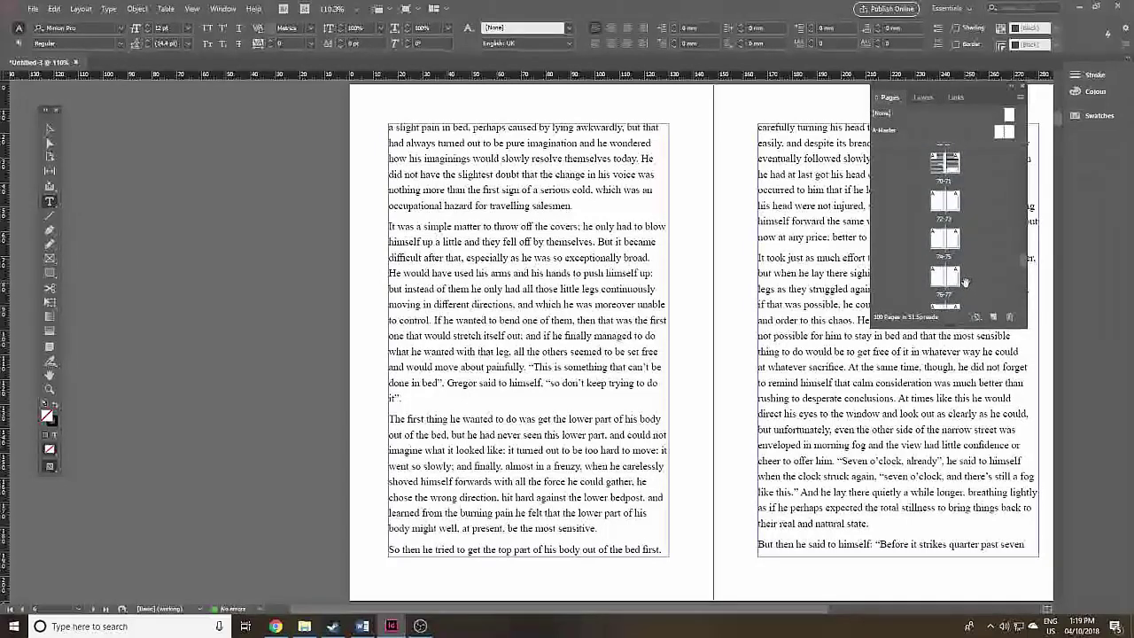
{"action": "left_click", "coordinate": [955, 160]}
{"action": "double_click", "coordinate": [956, 161]}
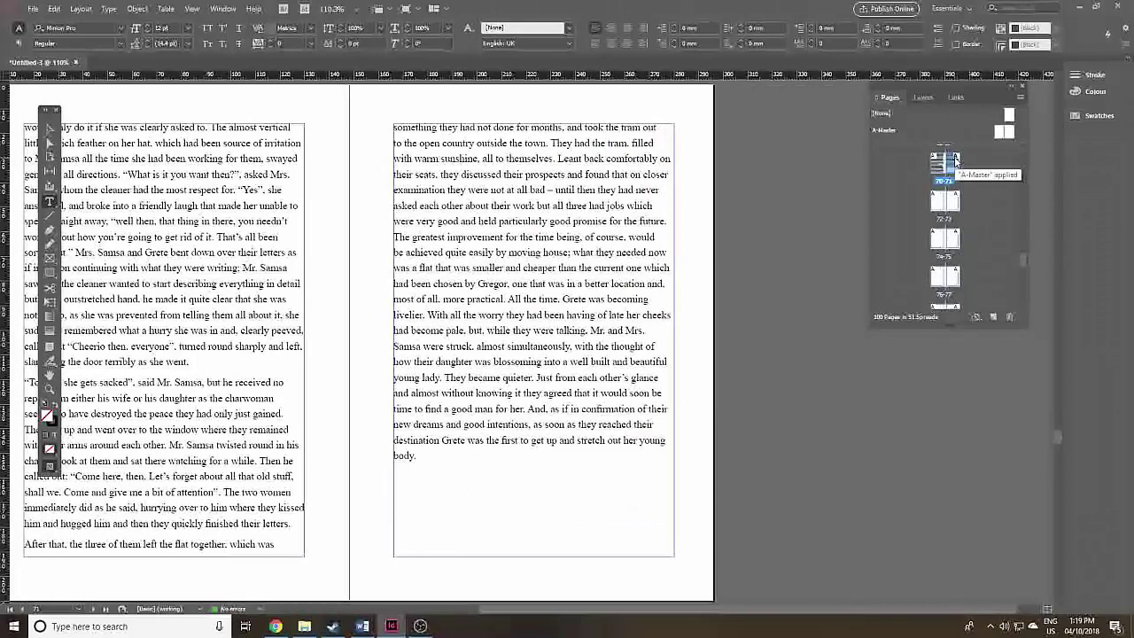
{"action": "left_click_drag", "start_coordinate": [1026, 259], "coordinate": [1041, 136]}
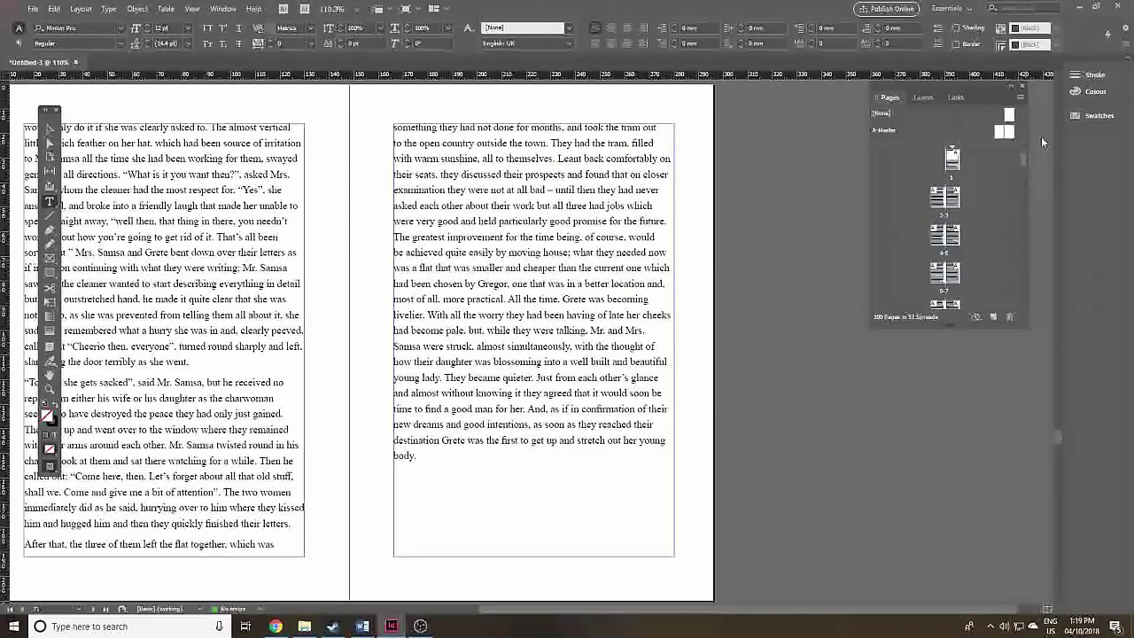
Return to page 1 and show the Paragraph Styles panel beside the document page, below the Pages panel.
{"action": "double_click", "coordinate": [952, 158]}
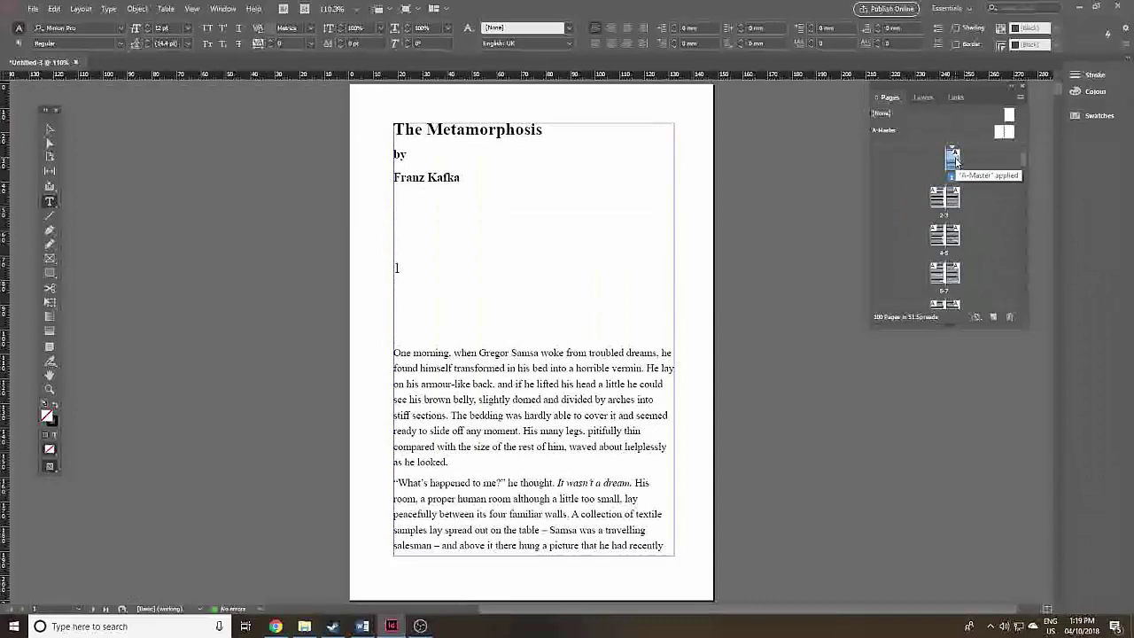
{"action": "left_click", "coordinate": [109, 9]}
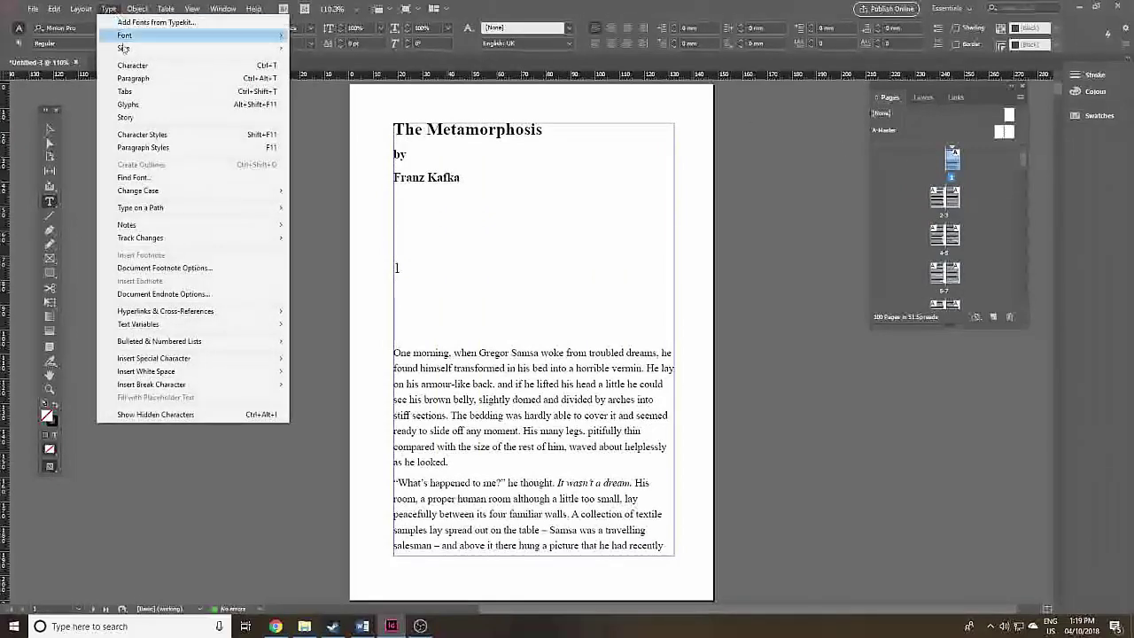
{"action": "left_click", "coordinate": [189, 148]}
{"action": "left_click_drag", "start_coordinate": [885, 354], "coordinate": [897, 353]}
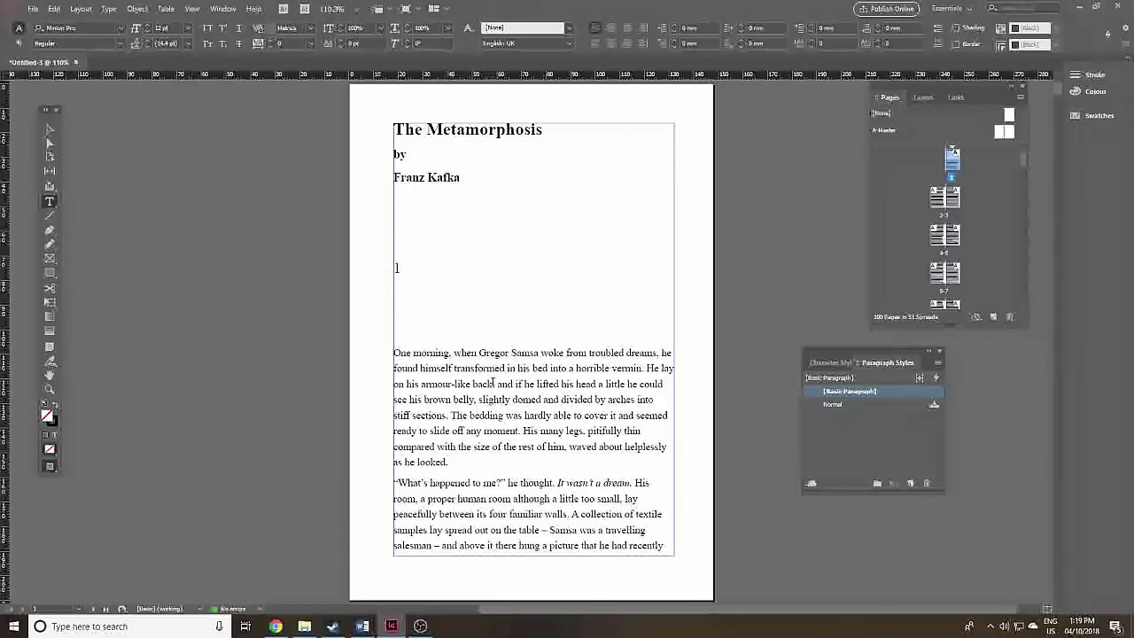
Open the Normal paragraph style used by the first body paragraph for editing and set its font family to Georgia.
{"action": "left_click", "coordinate": [495, 383]}
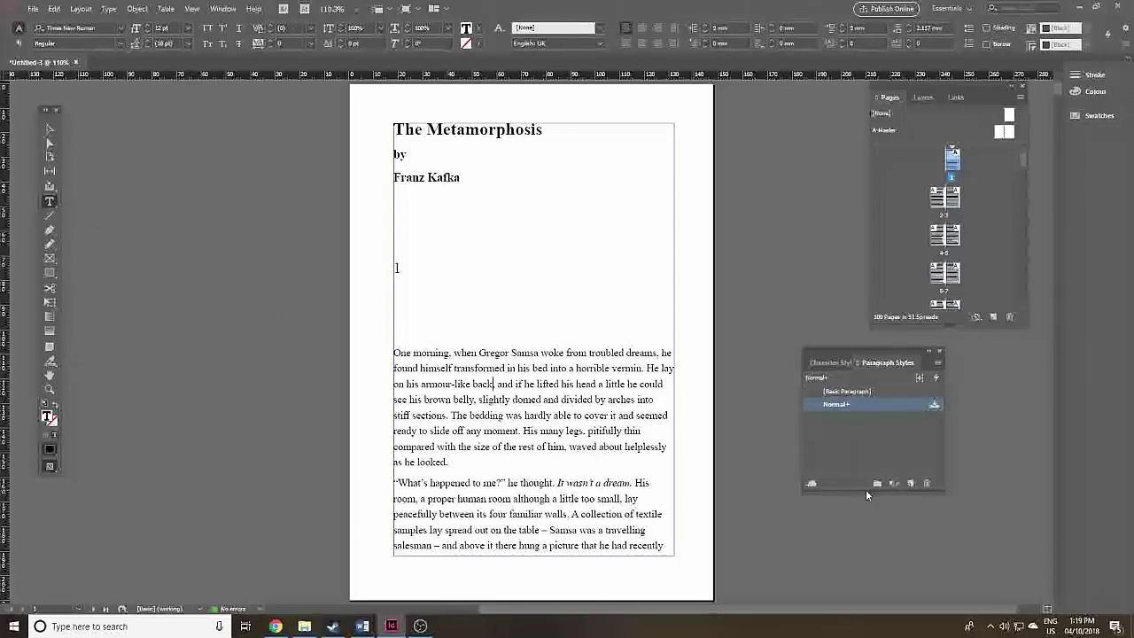
{"action": "right_click", "coordinate": [898, 404]}
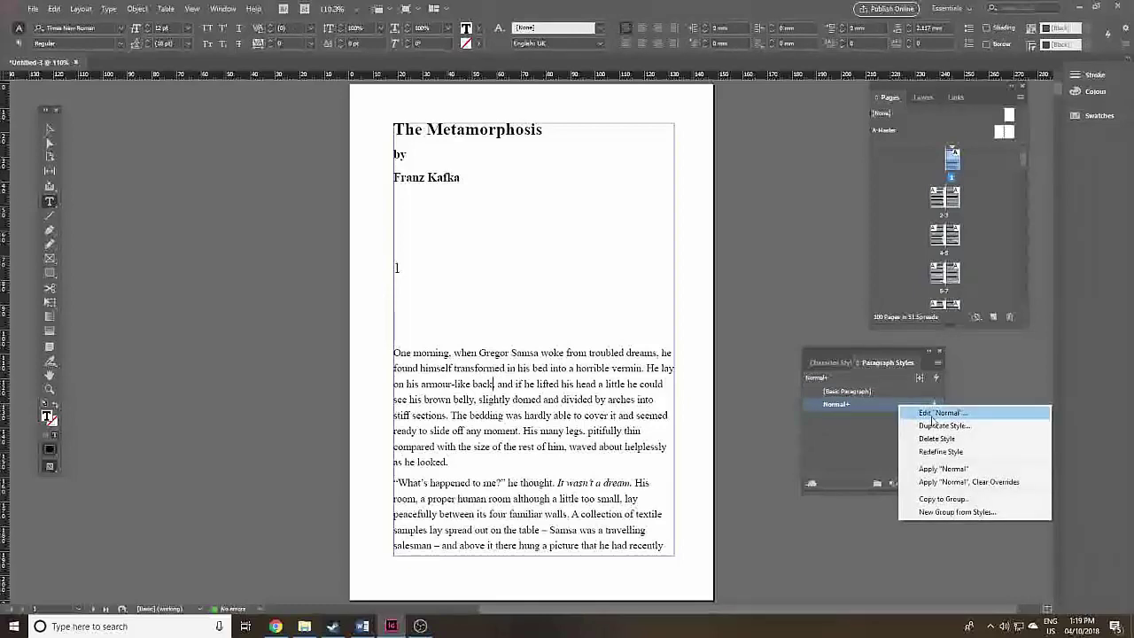
{"action": "left_click", "coordinate": [933, 414]}
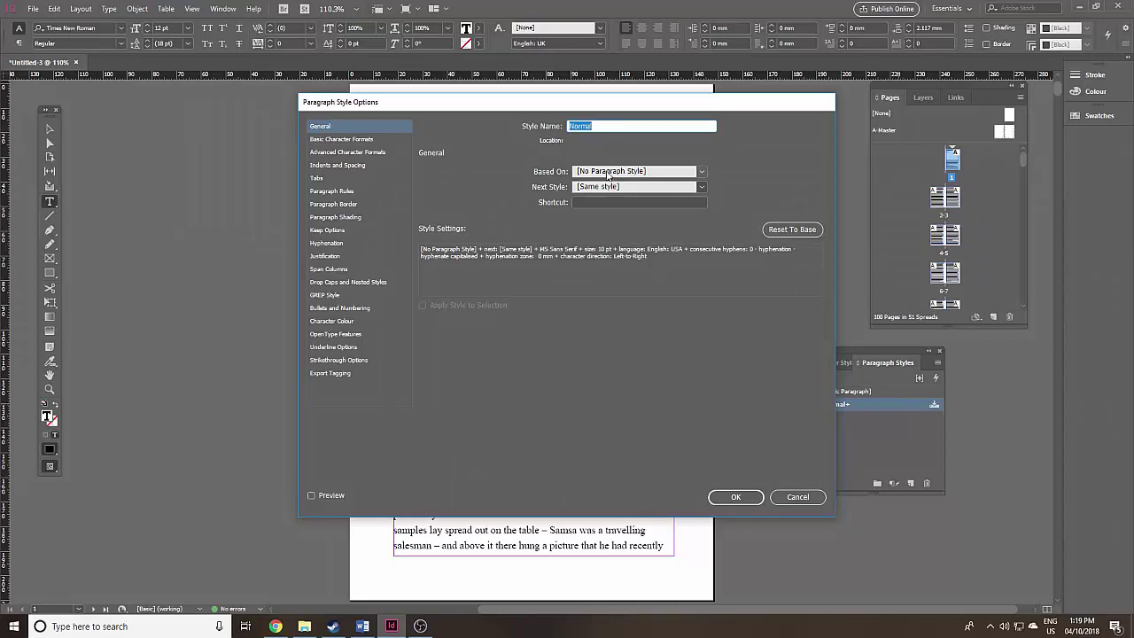
{"action": "left_click", "coordinate": [347, 140]}
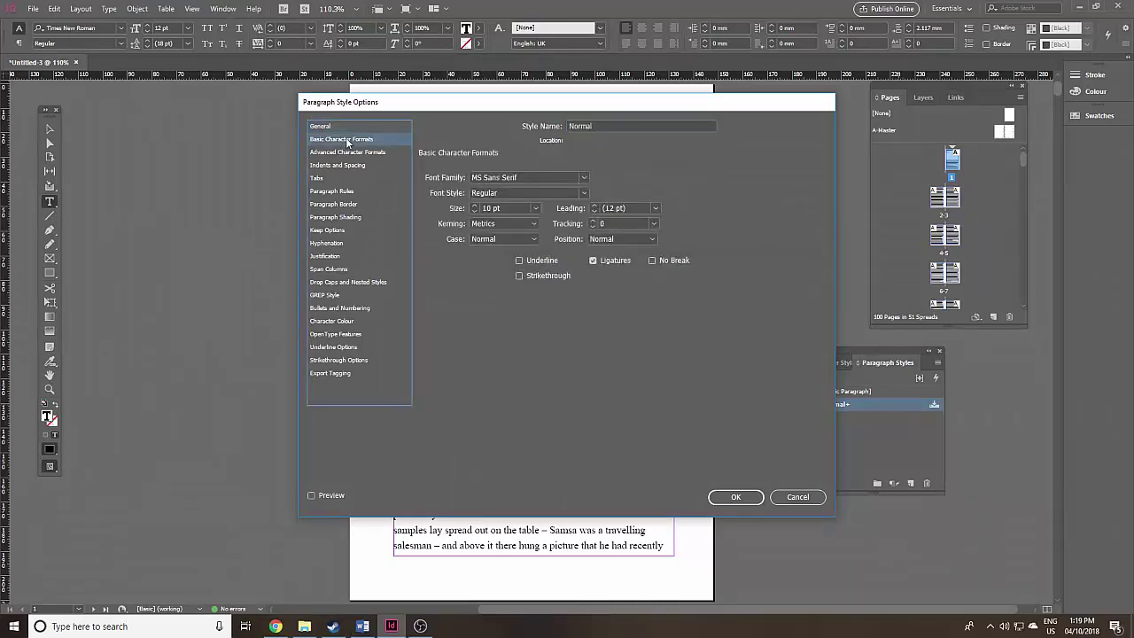
{"action": "left_click", "coordinate": [584, 177]}
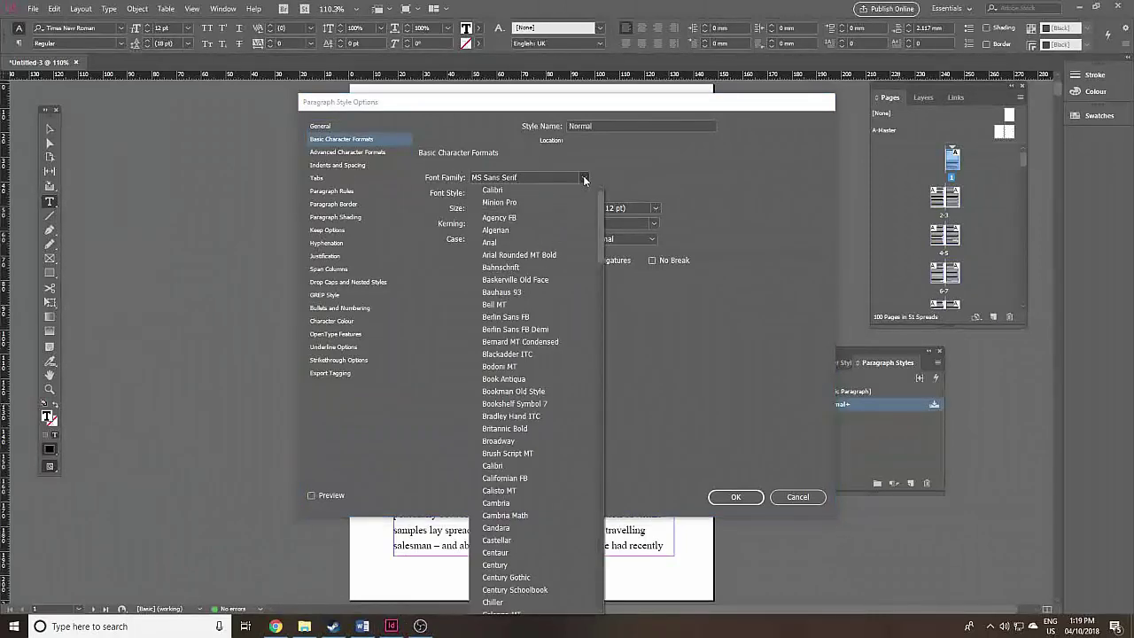
{"action": "scroll", "coordinate": [532, 473], "scroll_direction": "down", "scroll_amount": 10}
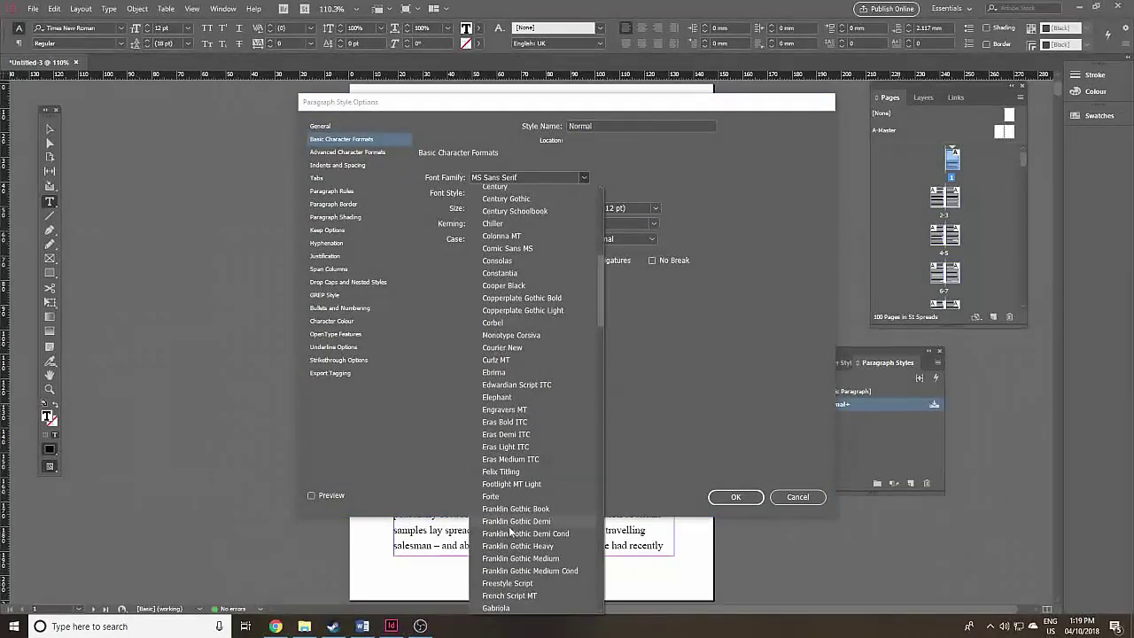
{"action": "scroll", "coordinate": [511, 532], "scroll_direction": "down", "scroll_amount": 10}
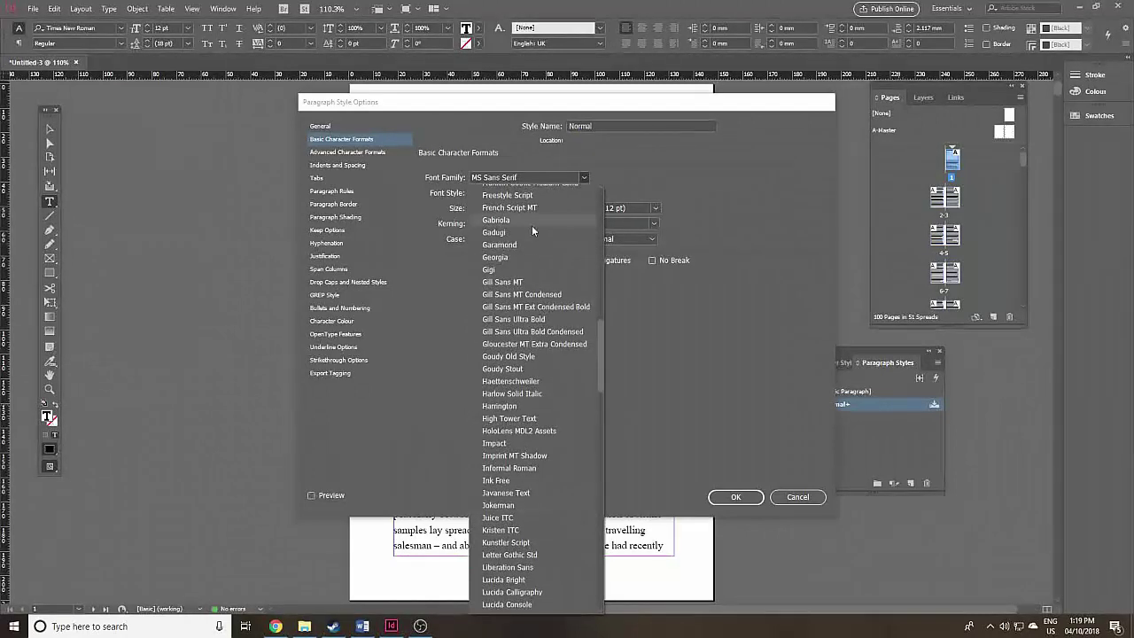
{"action": "left_click", "coordinate": [523, 257]}
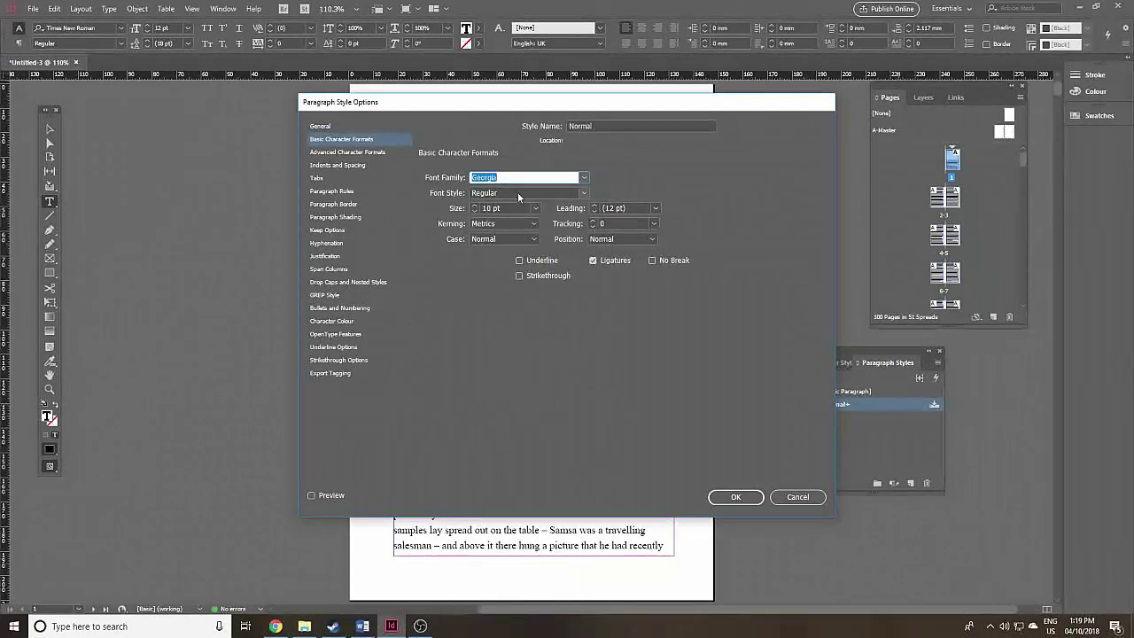
Set the Normal style's size to 11.5 pt and its leading to 15 pt, keeping the Regular font style.
{"action": "left_click", "coordinate": [518, 192]}
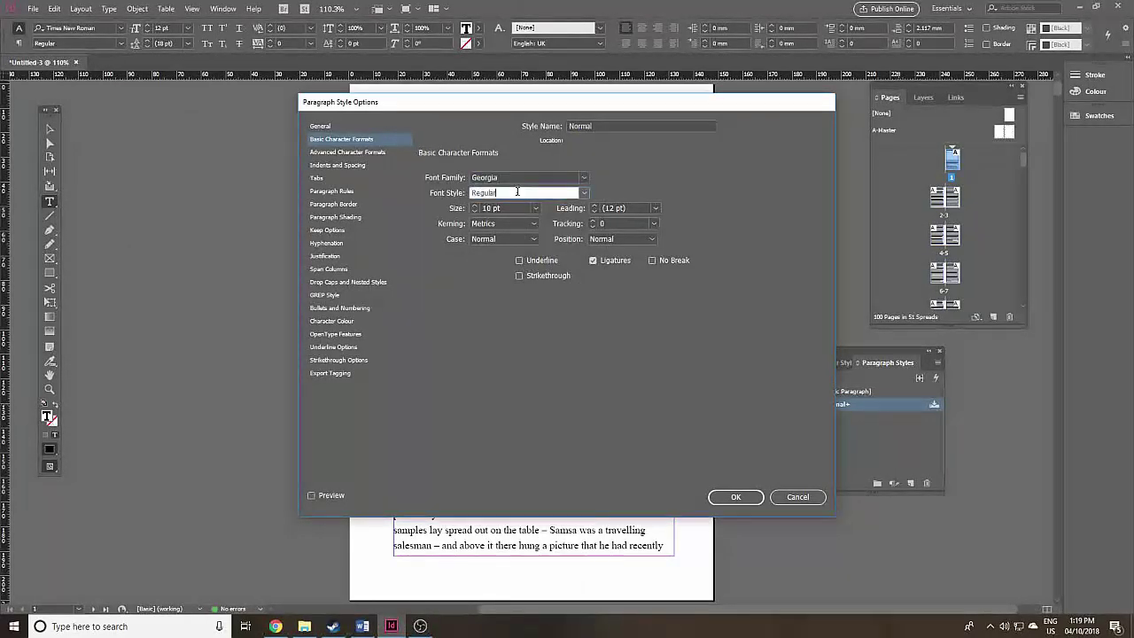
{"action": "left_click", "coordinate": [475, 205]}
{"action": "left_click", "coordinate": [490, 210]}
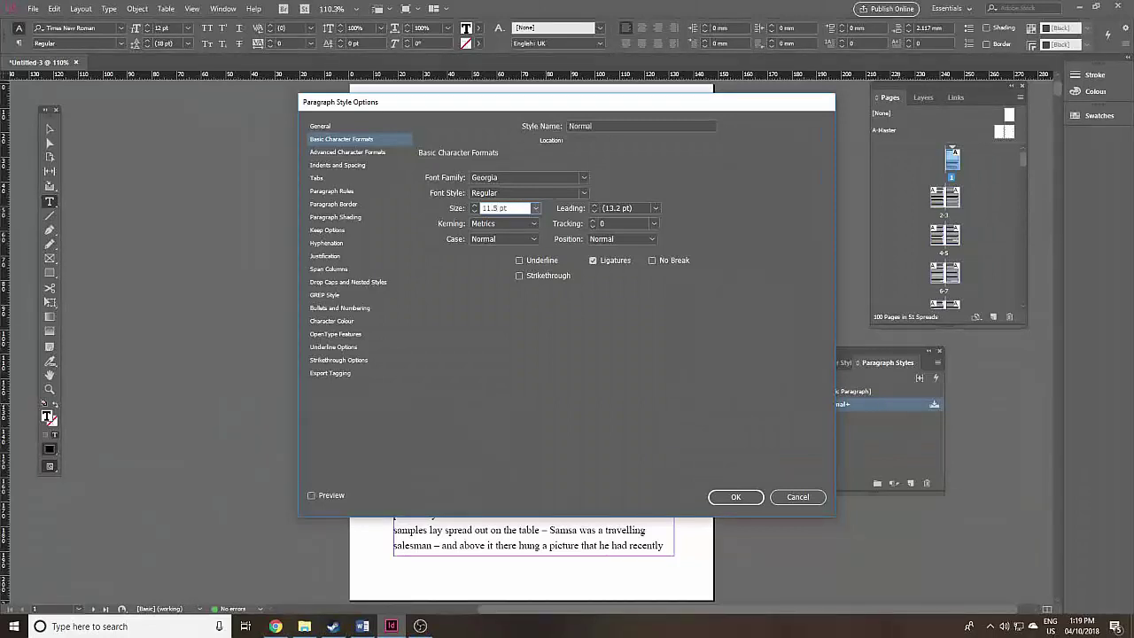
{"action": "left_click", "coordinate": [640, 208]}
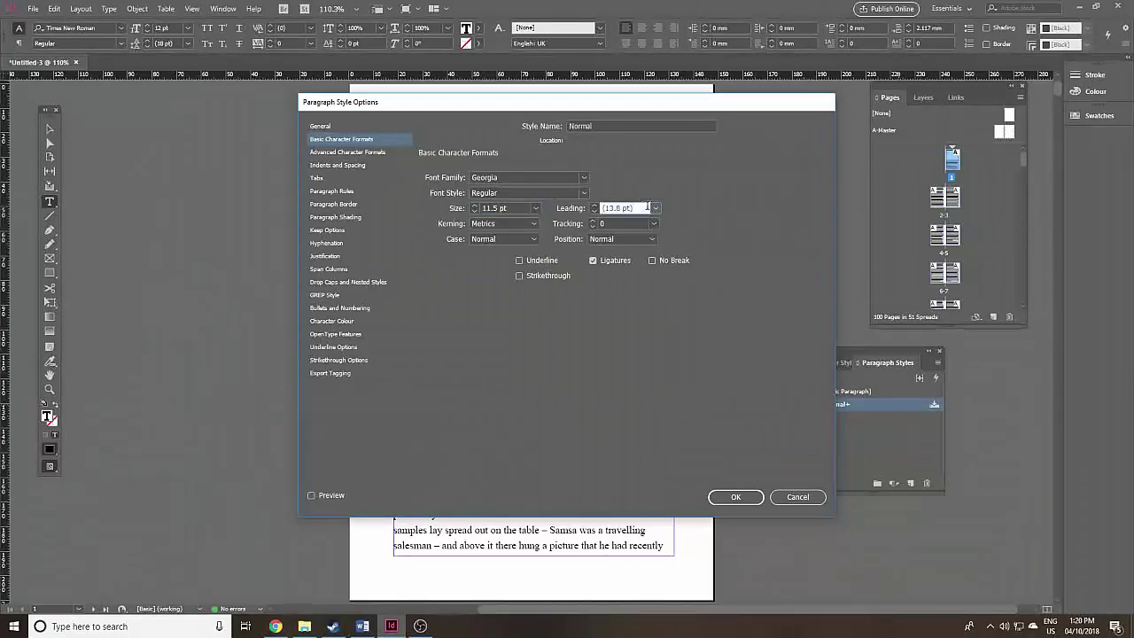
{"action": "type", "text": "14 pt"}
Give the Normal style Left Justify alignment and a 5 mm first line indent, and save the style.
{"action": "left_click", "coordinate": [357, 166]}
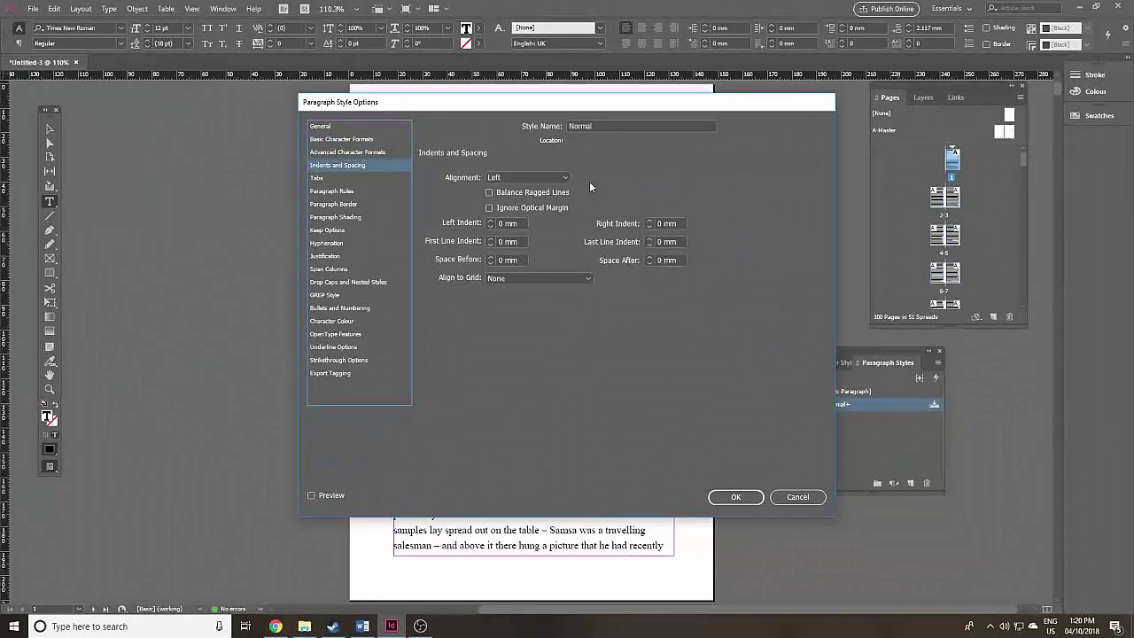
{"action": "left_click", "coordinate": [564, 179]}
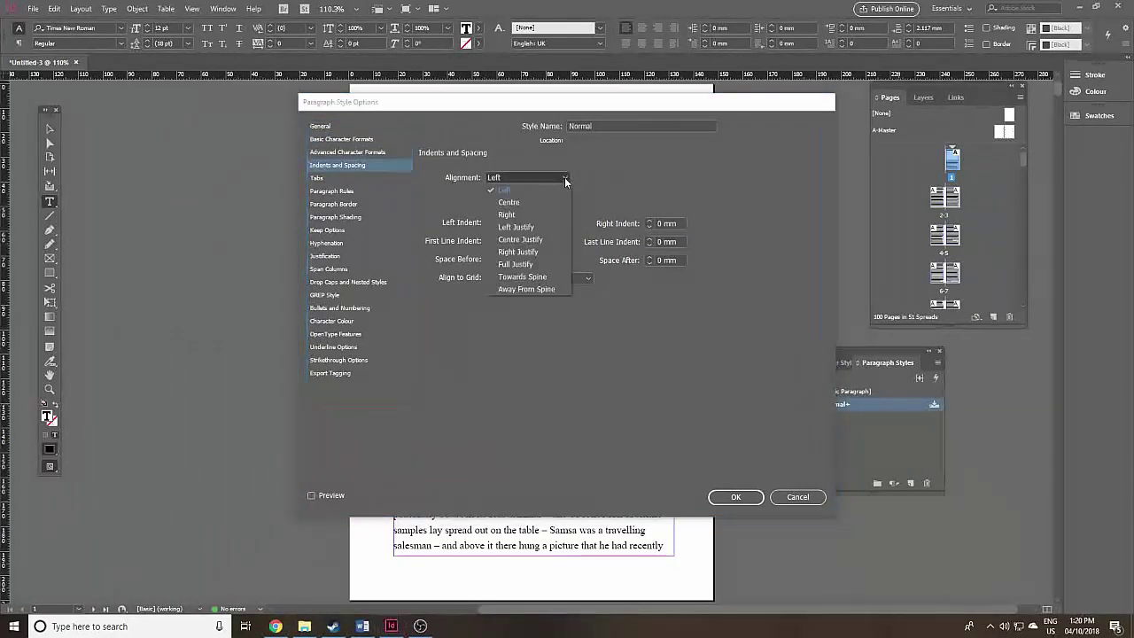
{"action": "left_click", "coordinate": [551, 227]}
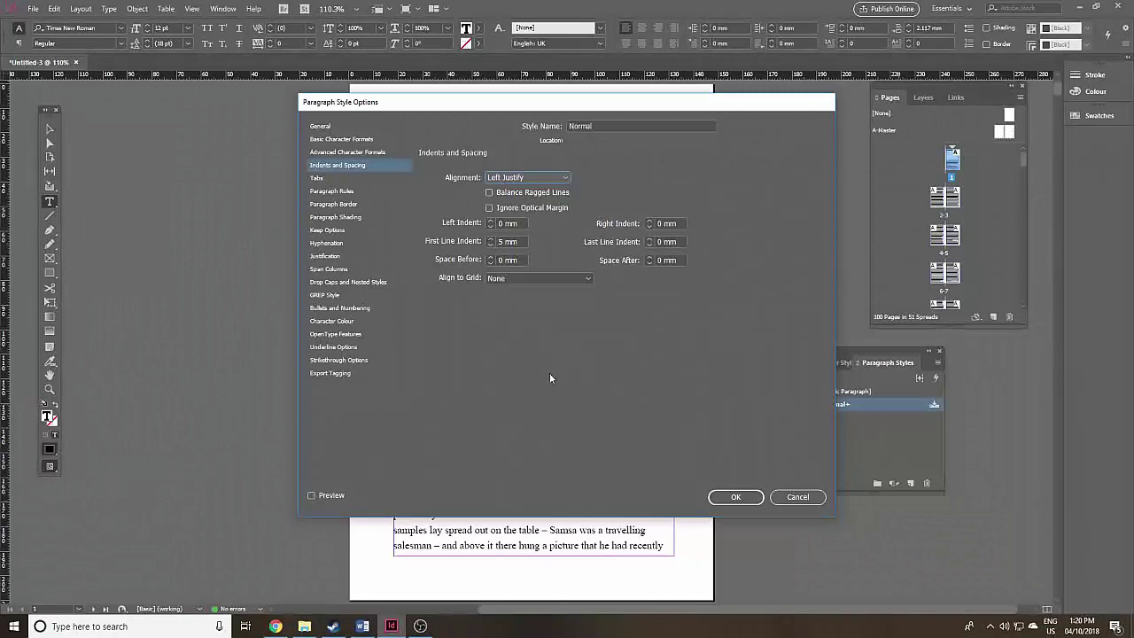
{"action": "left_click", "coordinate": [727, 500]}
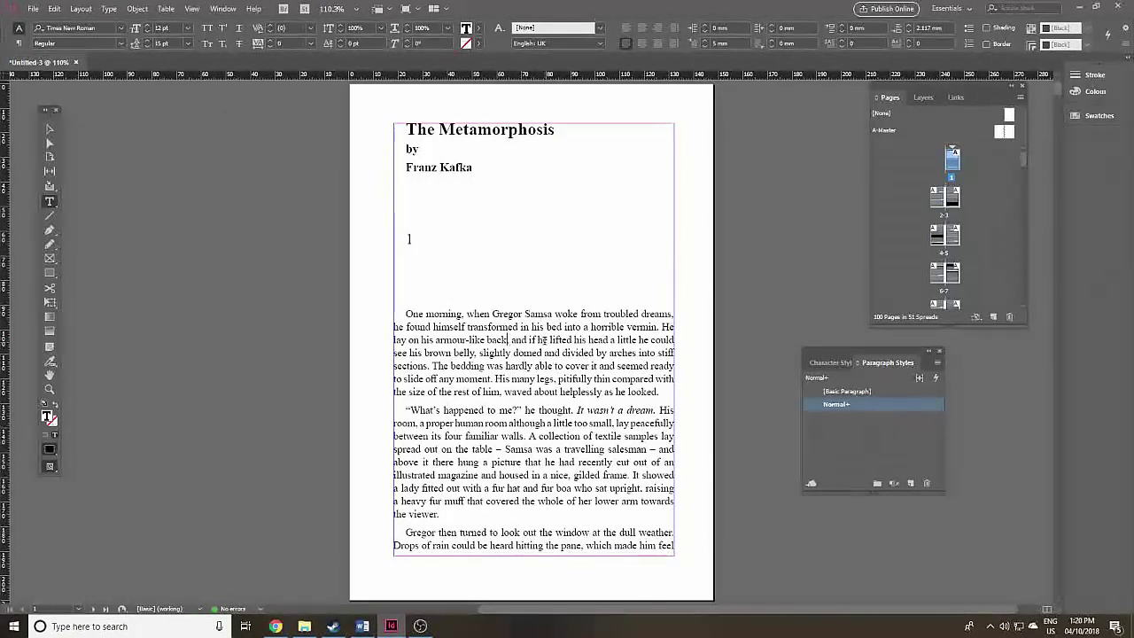
Reapply the Normal style to the first two body paragraphs on page 1, clearing their overrides.
{"action": "left_click", "coordinate": [857, 406], "text": "alt"}
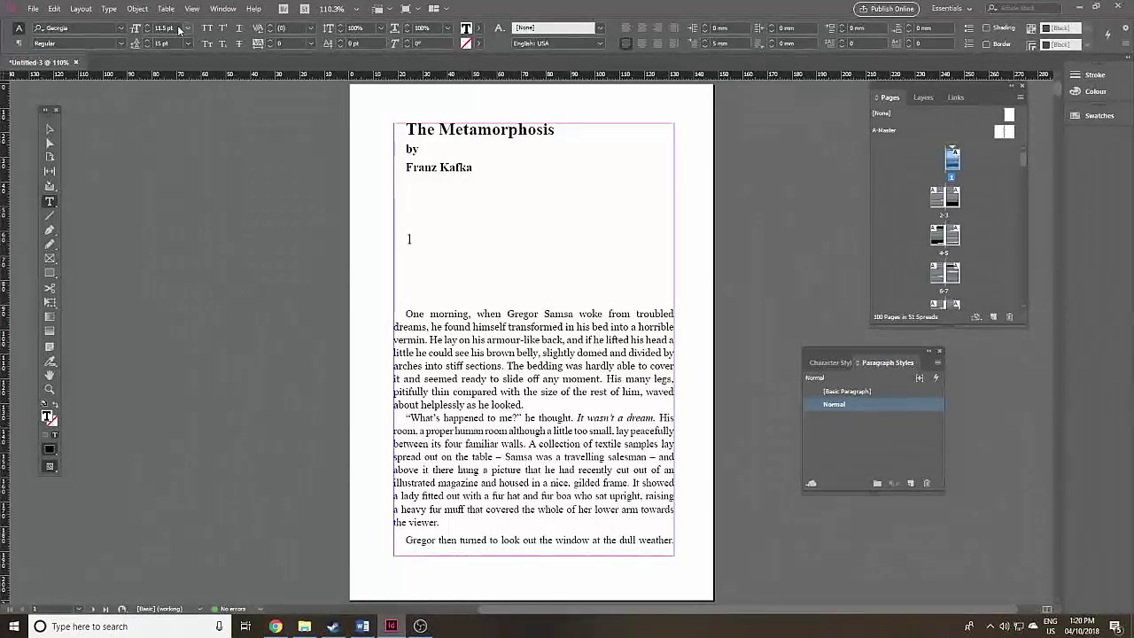
{"action": "left_click", "coordinate": [564, 457]}
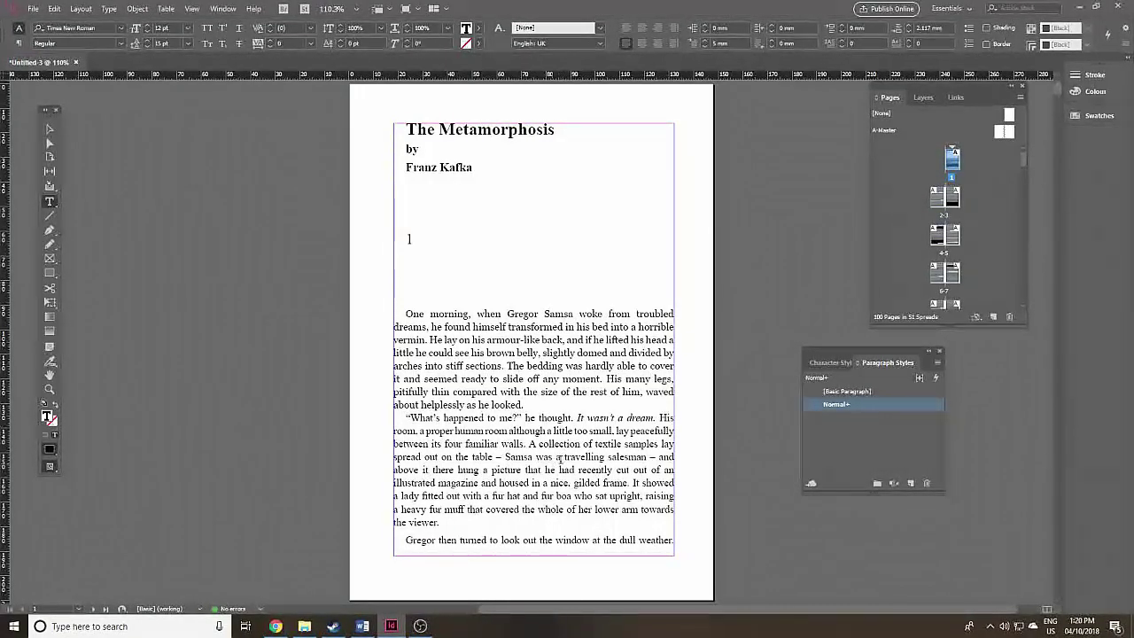
{"action": "left_click", "coordinate": [893, 405], "text": "alt"}
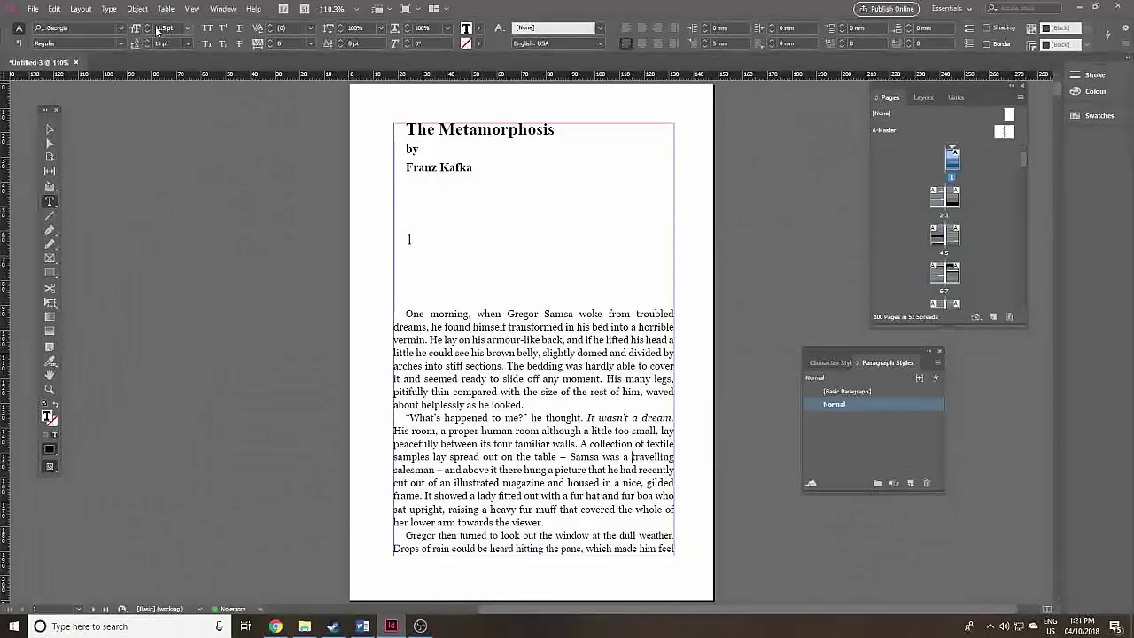
Select the entire story, reapply the Normal style with all overrides cleared, and check the result on pages 2-3.
{"action": "left_click", "coordinate": [54, 9]}
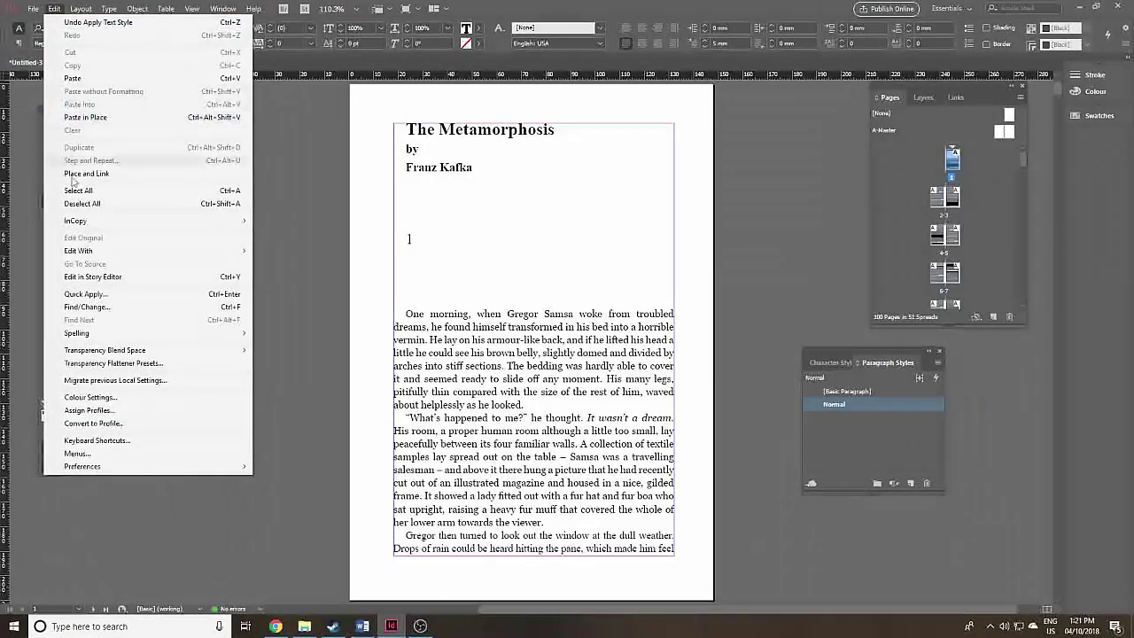
{"action": "left_click", "coordinate": [138, 195]}
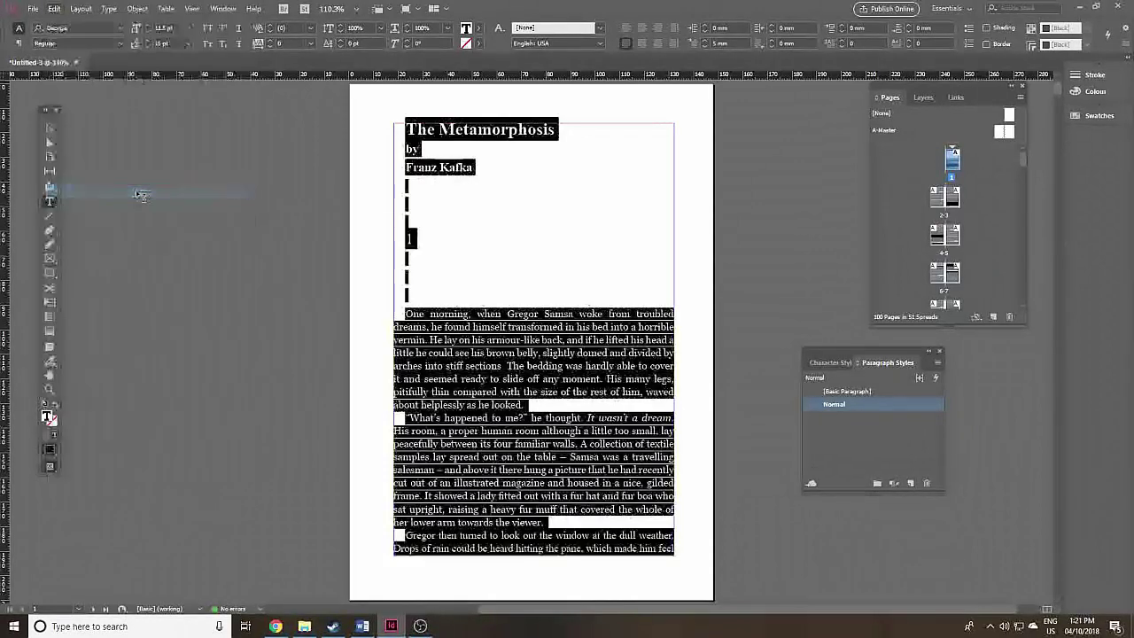
{"action": "left_click", "coordinate": [891, 405]}
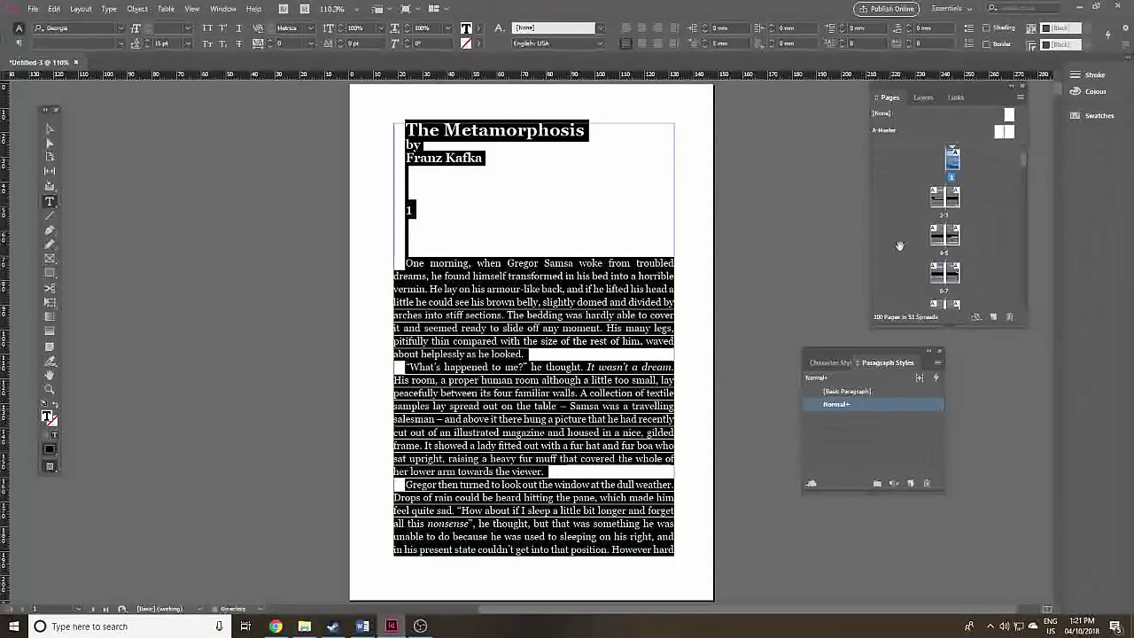
{"action": "double_click", "coordinate": [937, 200]}
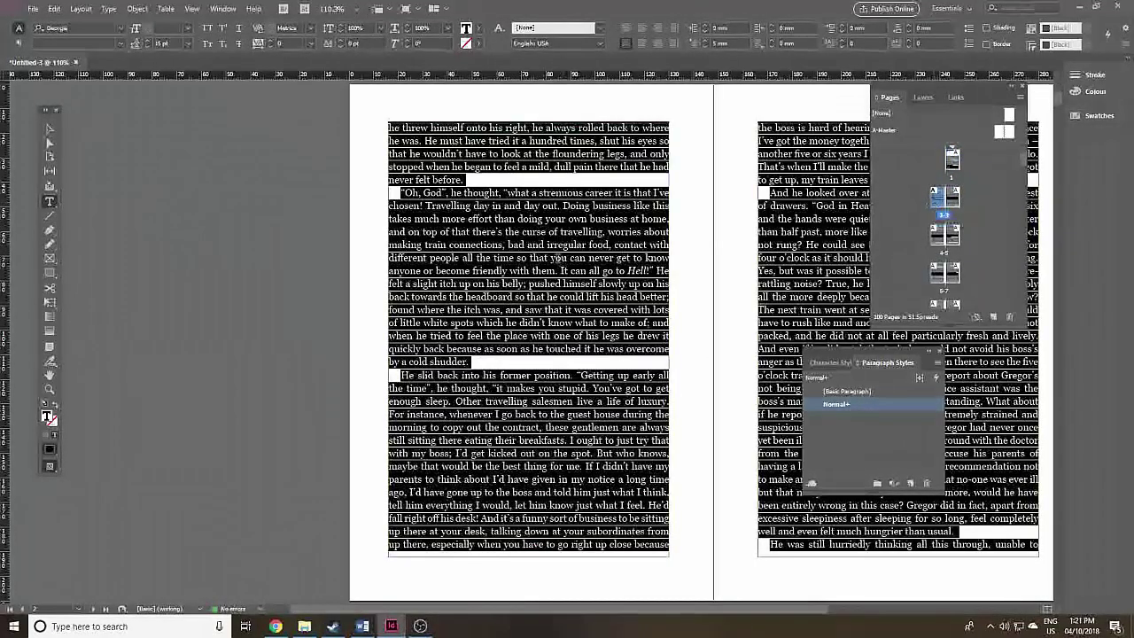
{"action": "left_click", "coordinate": [564, 231]}
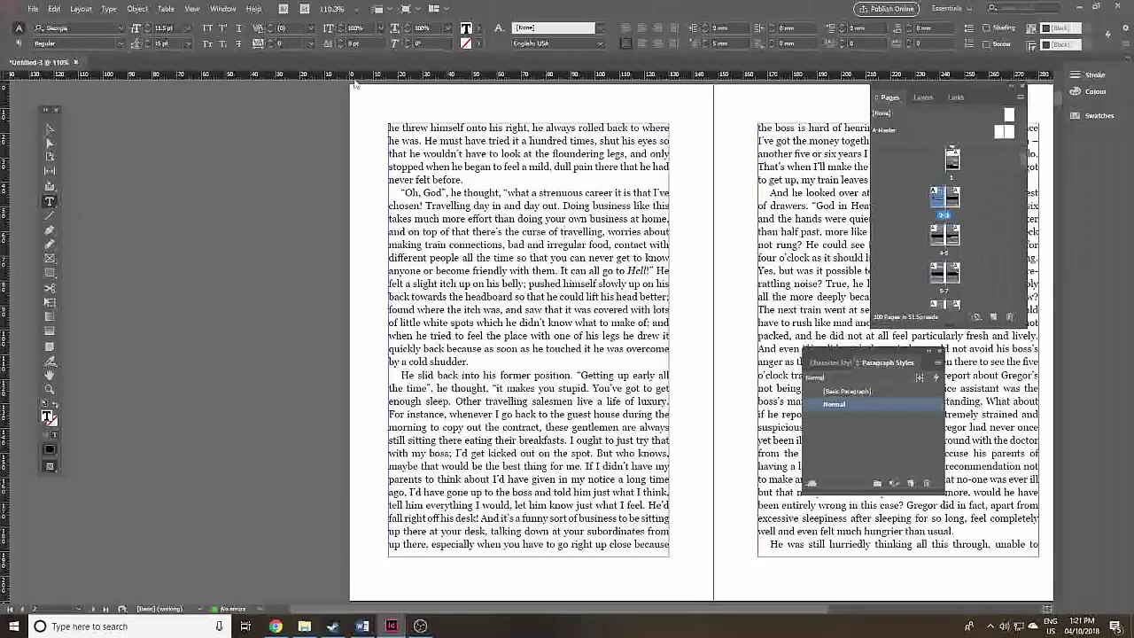
Return to page 1 and start a new paragraph style named "First Para" based on Normal.
{"action": "double_click", "coordinate": [955, 165]}
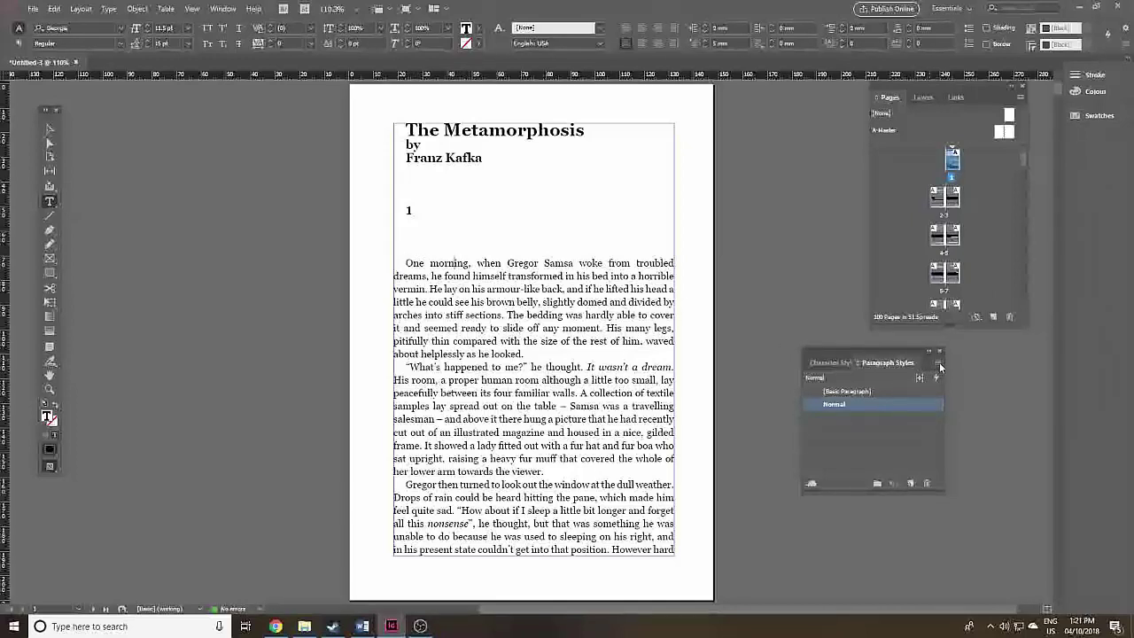
{"action": "left_click", "coordinate": [938, 364]}
{"action": "left_click", "coordinate": [939, 364]}
{"action": "left_click", "coordinate": [939, 365]}
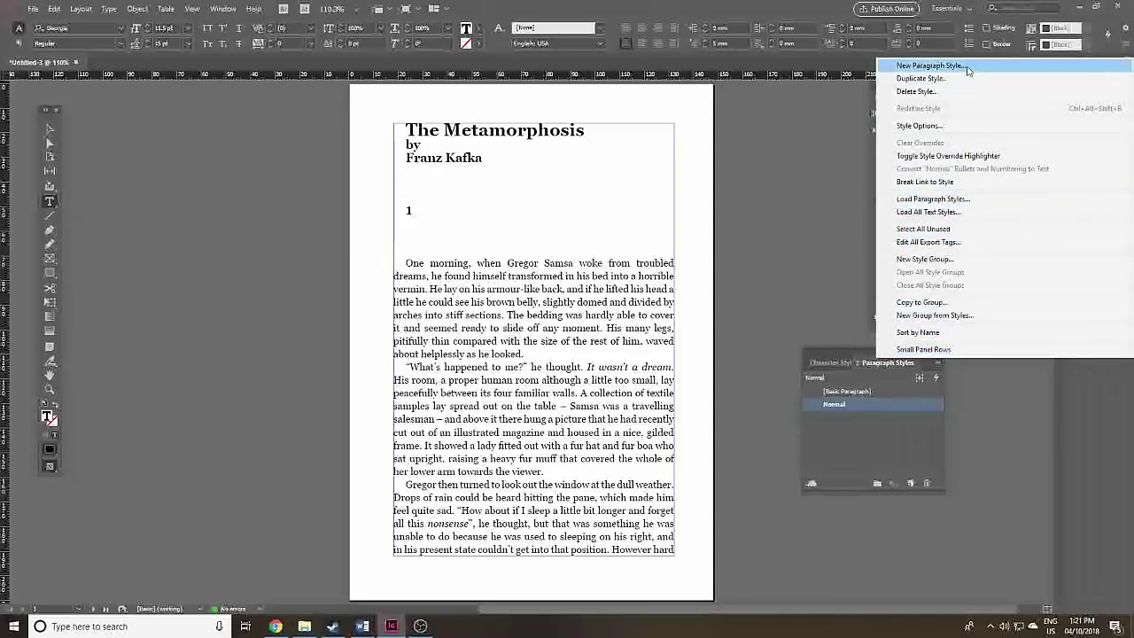
{"action": "left_click", "coordinate": [929, 66]}
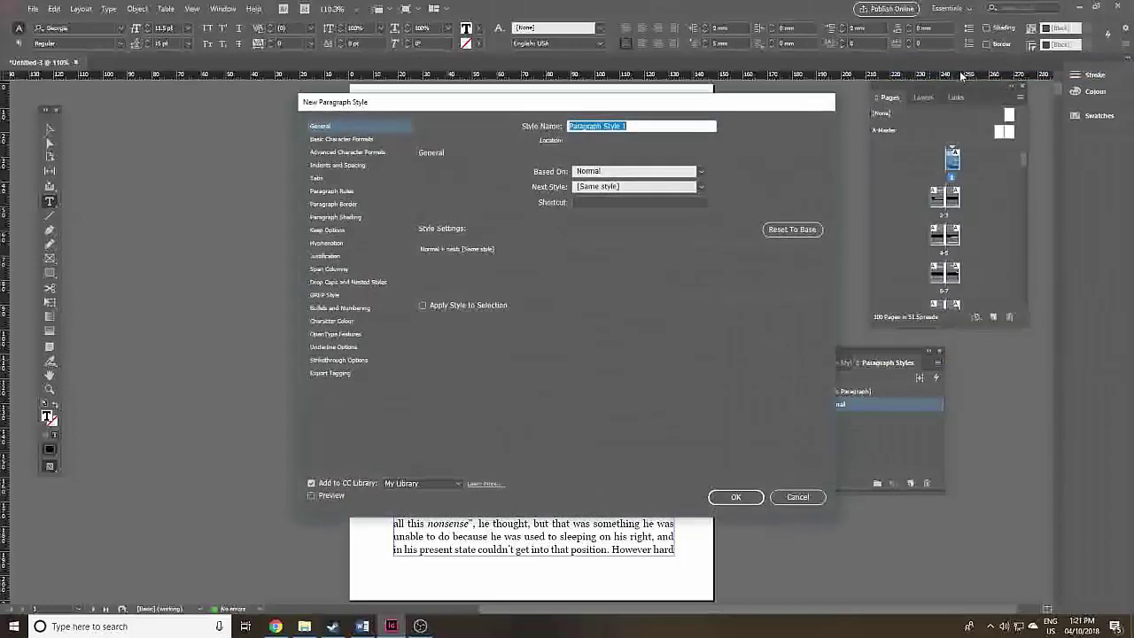
{"action": "type", "text": "First Para"}
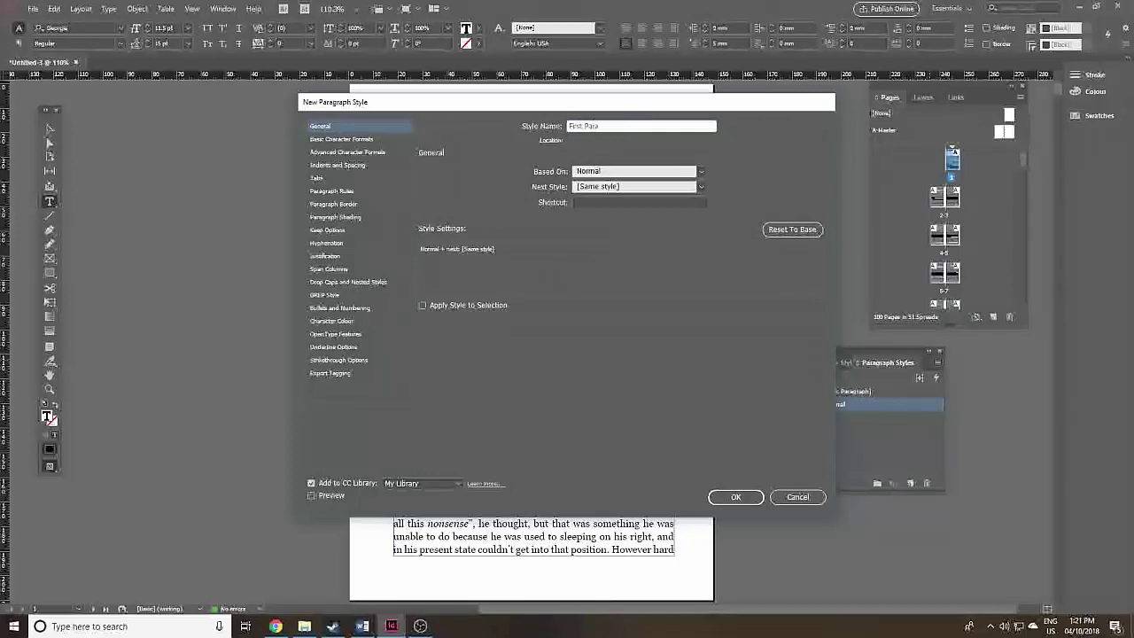
{"action": "left_click", "coordinate": [671, 174]}
{"action": "left_click", "coordinate": [669, 171]}
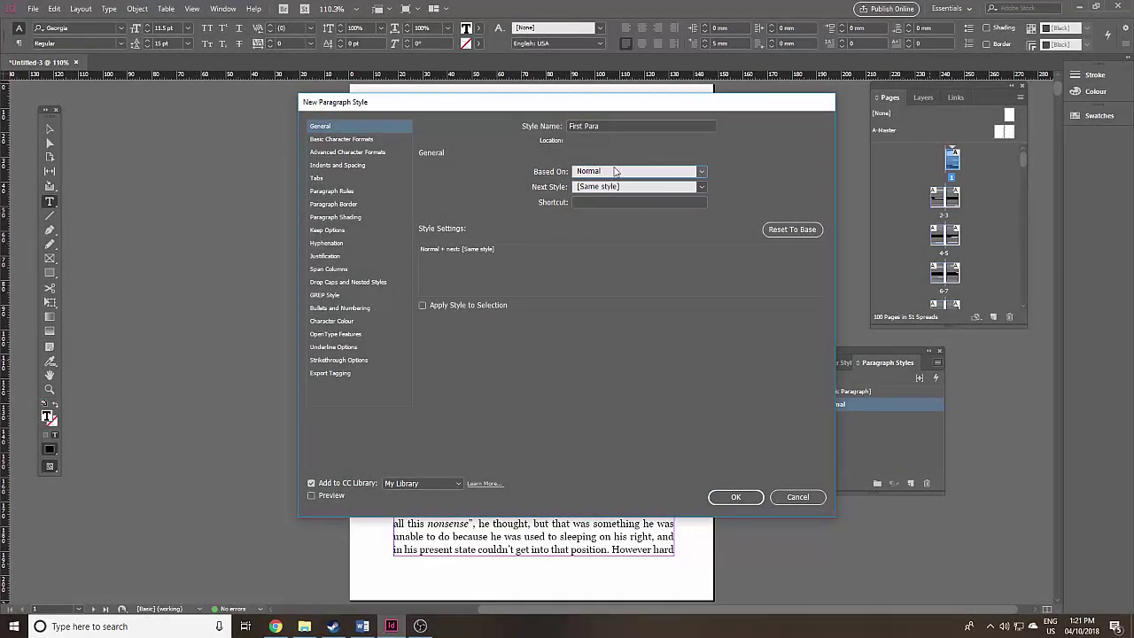
Set the First Para style's first line indent to 0 mm and save the style.
{"action": "left_click", "coordinate": [379, 140]}
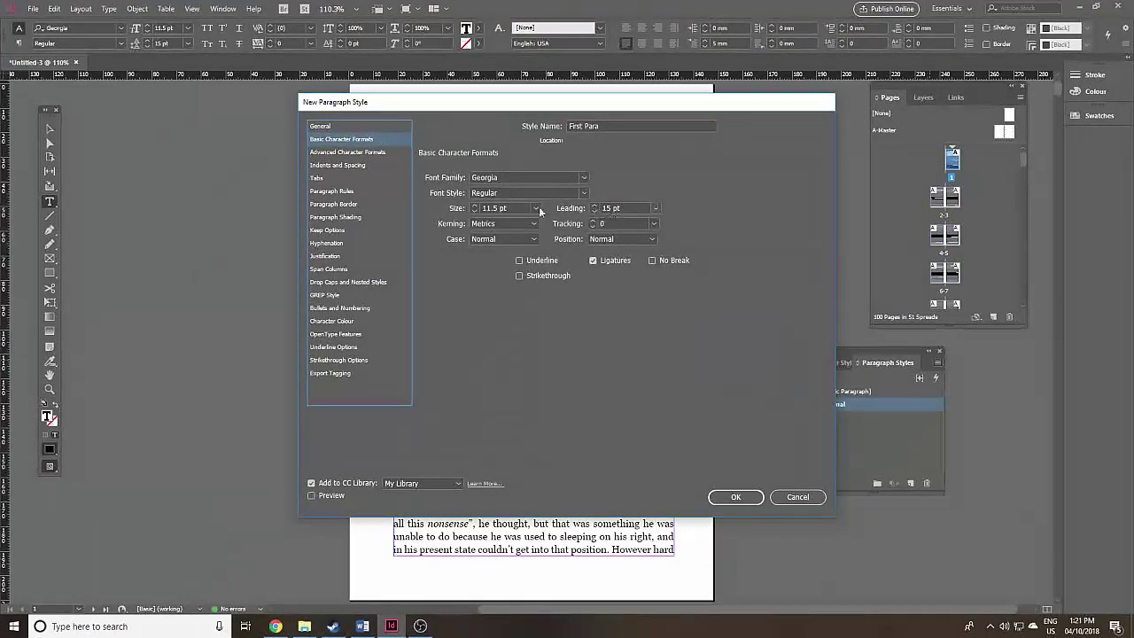
{"action": "left_click", "coordinate": [355, 166]}
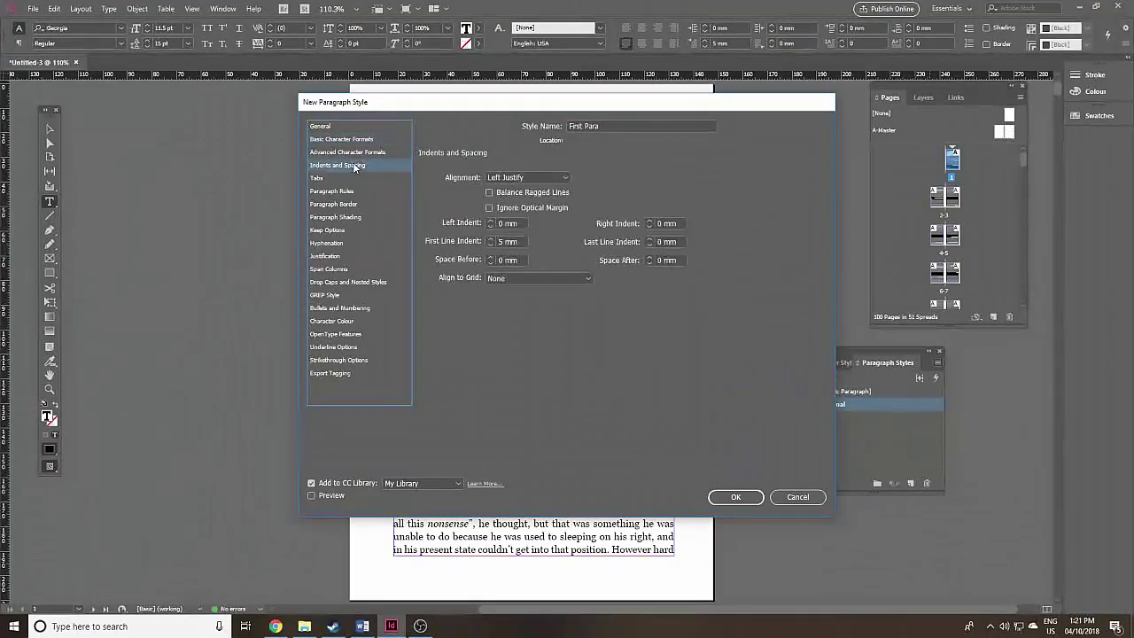
{"action": "left_click", "coordinate": [490, 245]}
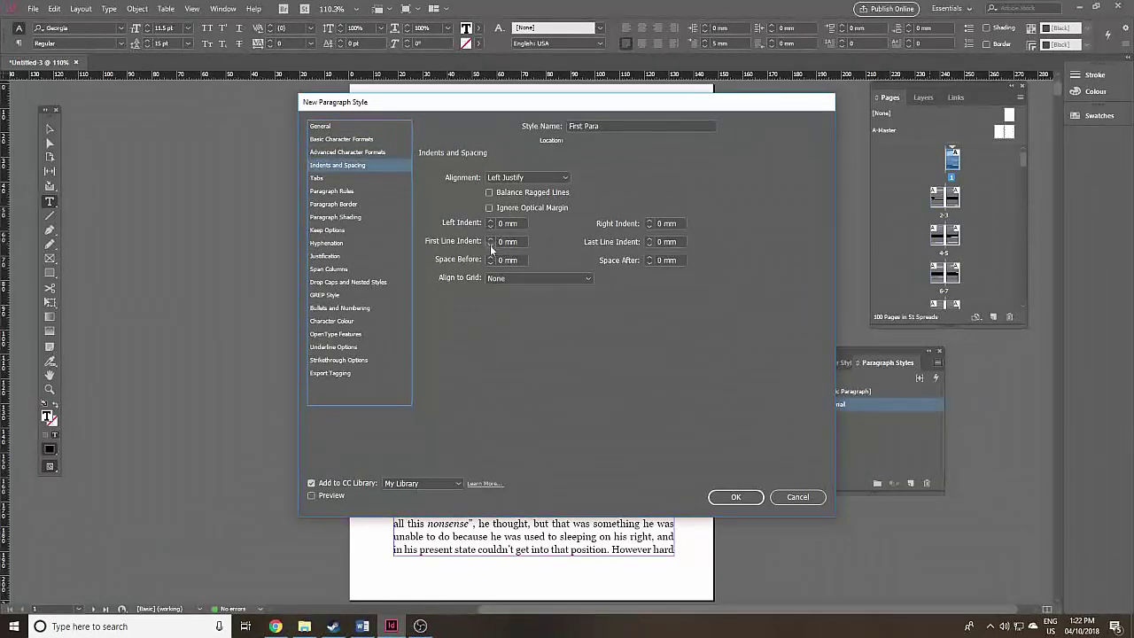
{"action": "left_click", "coordinate": [736, 497]}
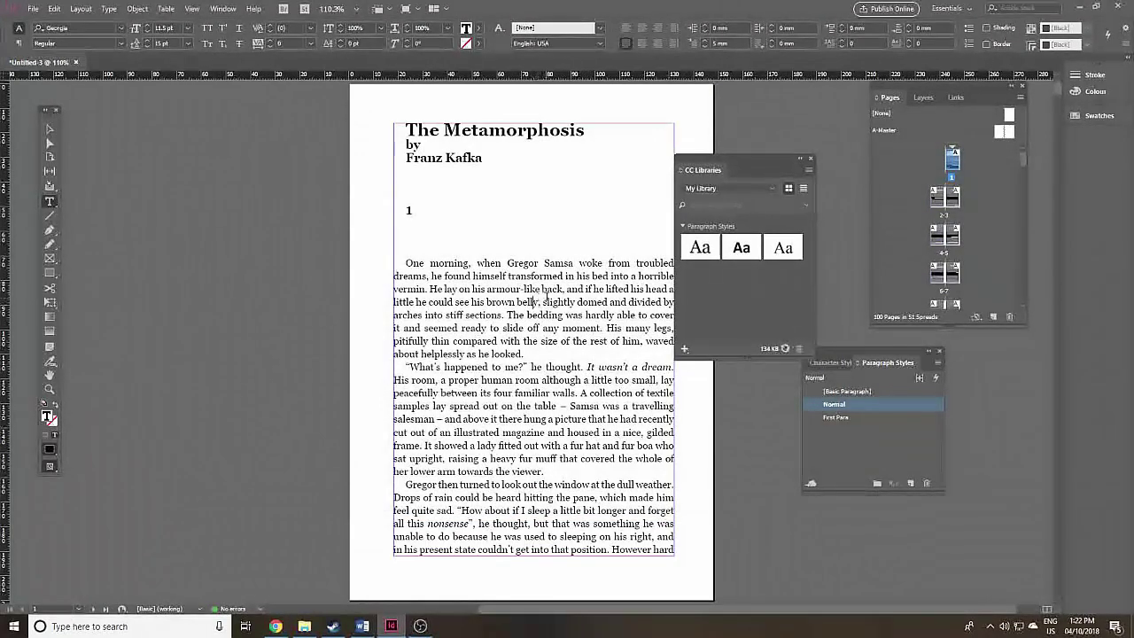
Apply the First Para style to the opening body paragraph on page 1.
{"action": "left_click", "coordinate": [807, 158]}
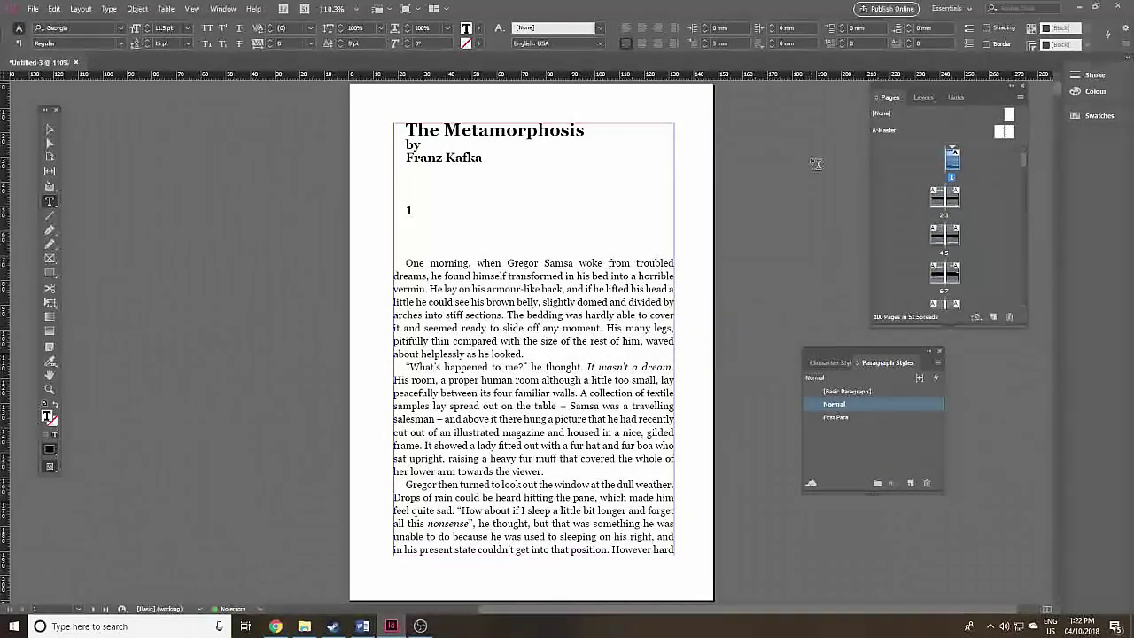
{"action": "left_click", "coordinate": [898, 416]}
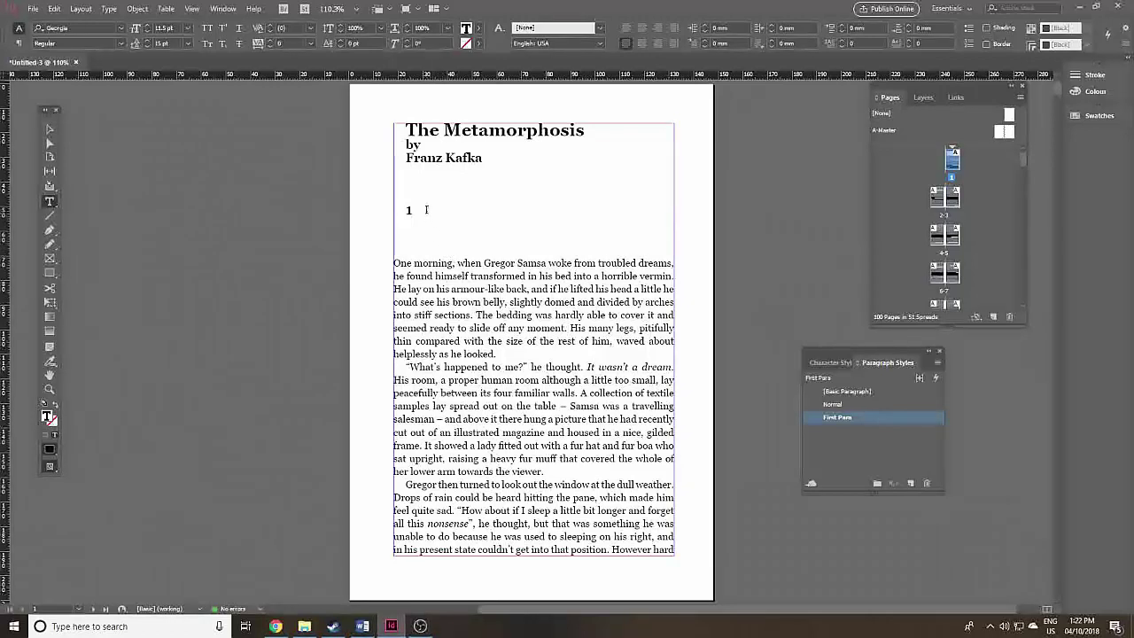
Start a new paragraph style named "Heading 1" from the chapter number 1, based on Normal.
{"action": "left_click", "coordinate": [426, 210]}
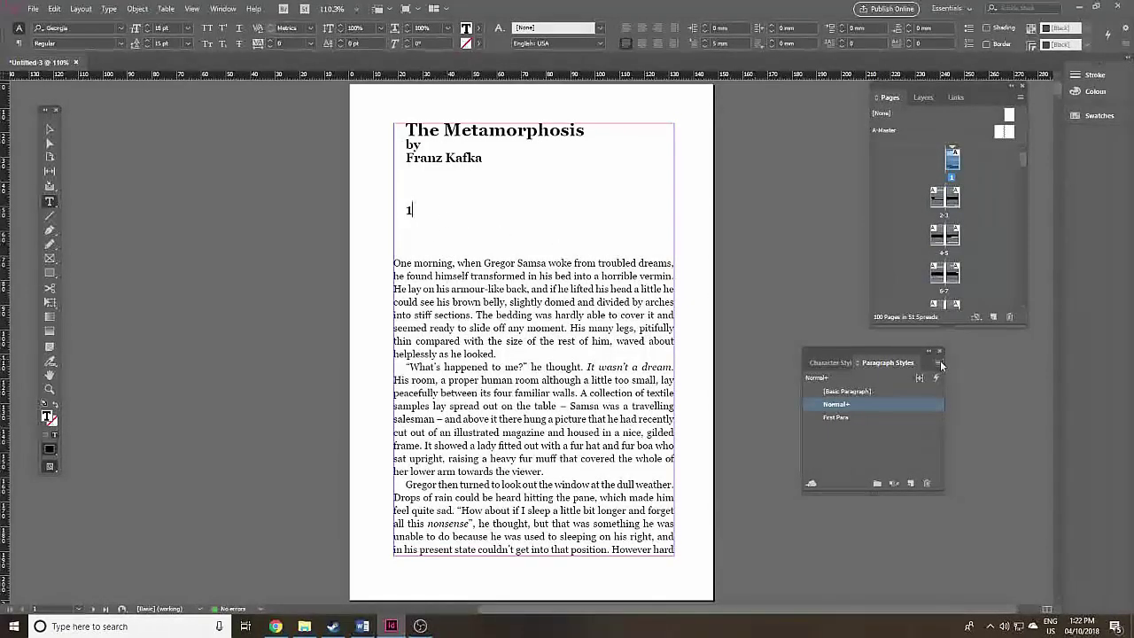
{"action": "left_click", "coordinate": [939, 363]}
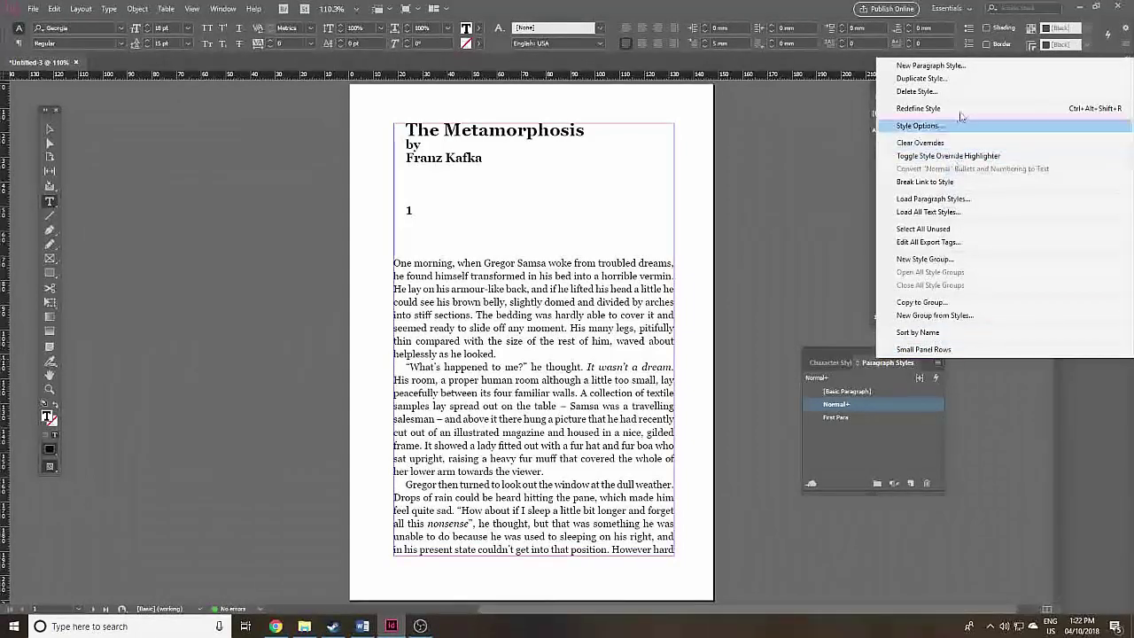
{"action": "left_click", "coordinate": [979, 66]}
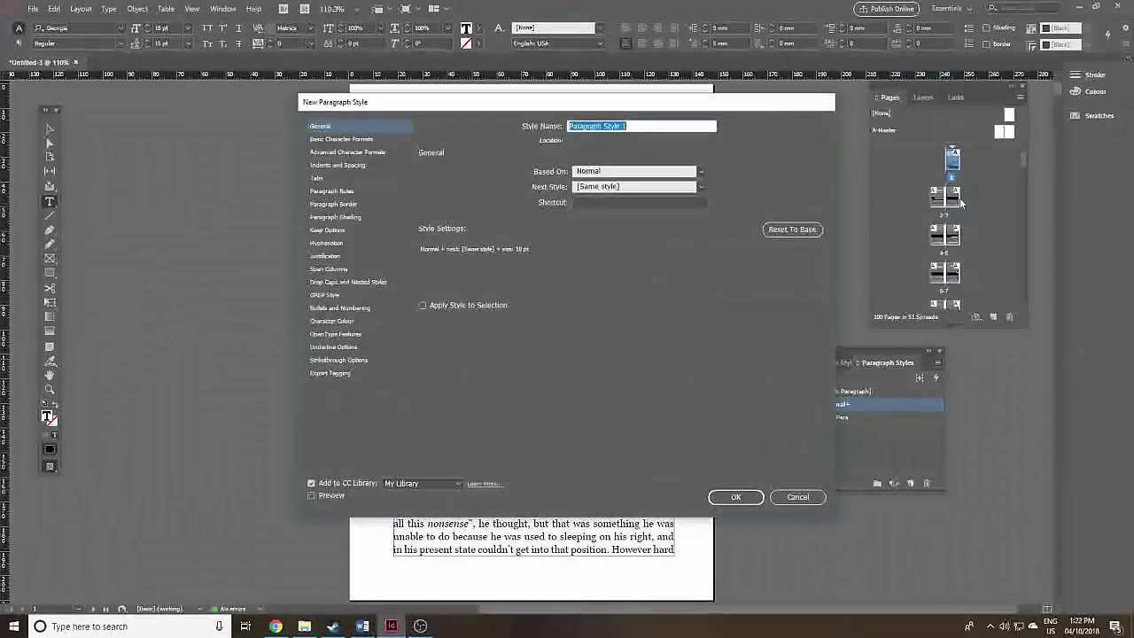
{"action": "type", "text": "H"}
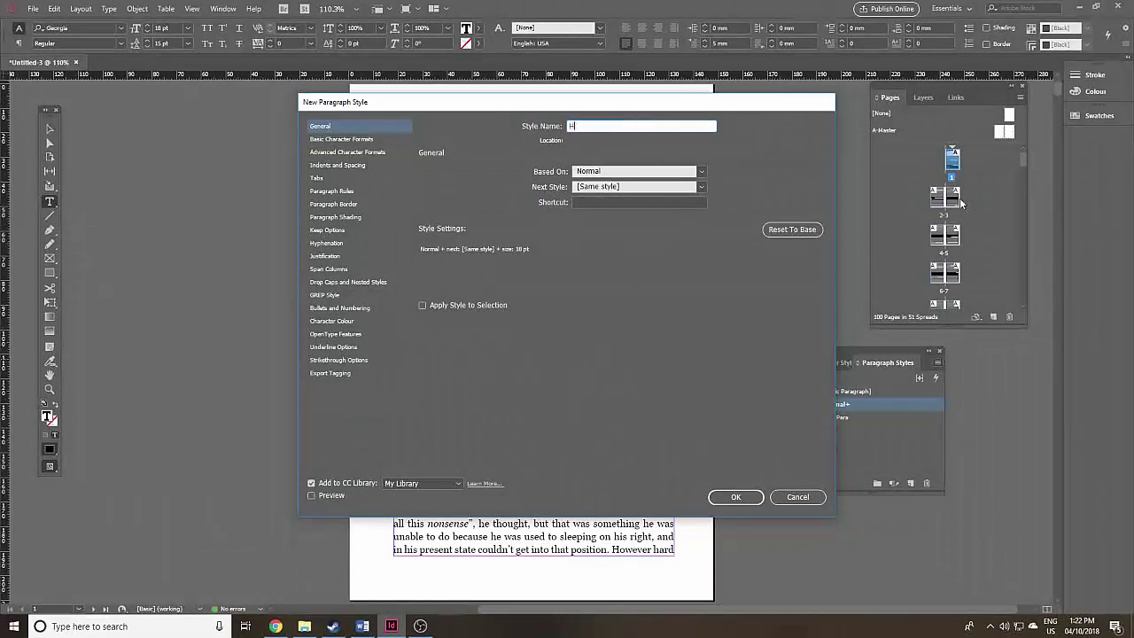
{"action": "type", "text": "eading 1"}
Set the Heading 1 style's font to Calibri Bold at 16 pt.
{"action": "left_click", "coordinate": [352, 140]}
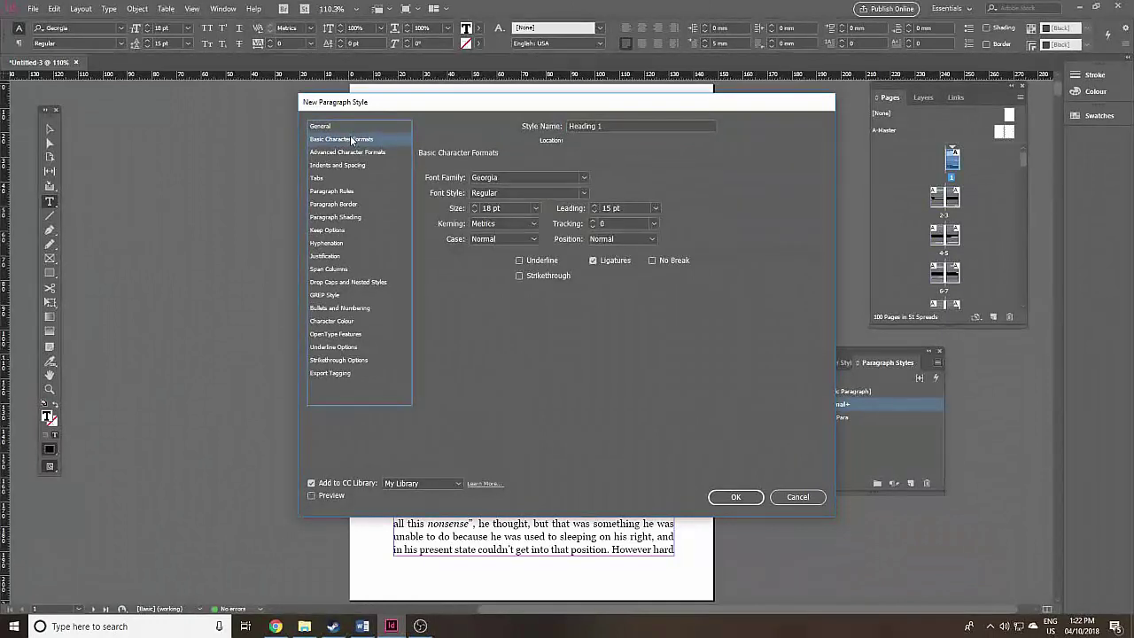
{"action": "left_click", "coordinate": [585, 176]}
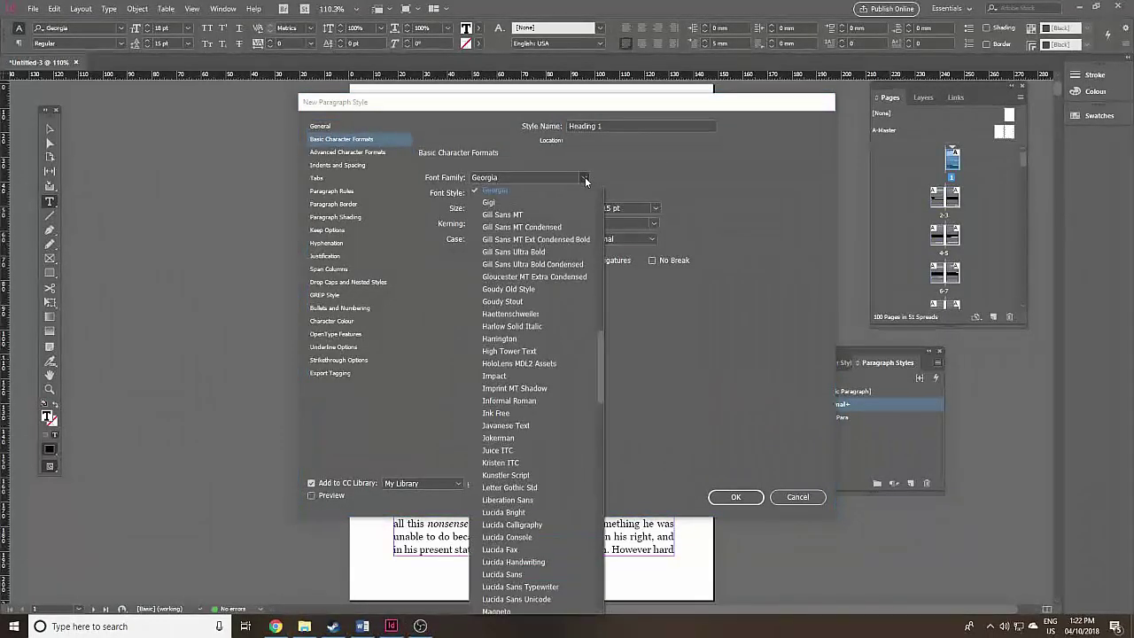
{"action": "type", "text": "c"}
{"action": "left_click", "coordinate": [542, 190]}
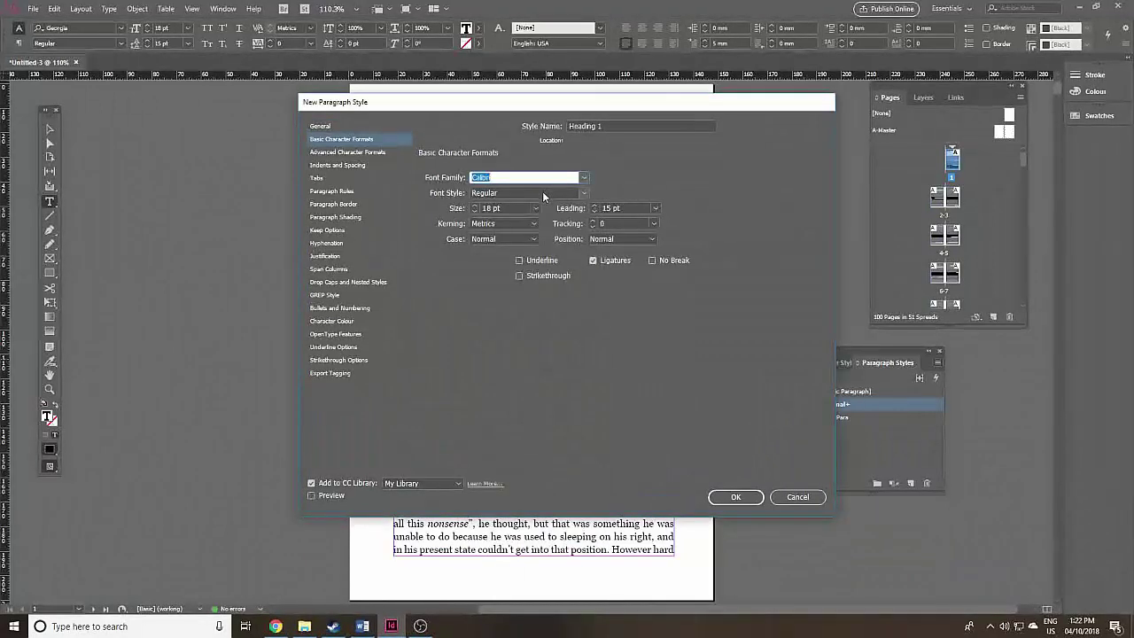
{"action": "left_click", "coordinate": [583, 193]}
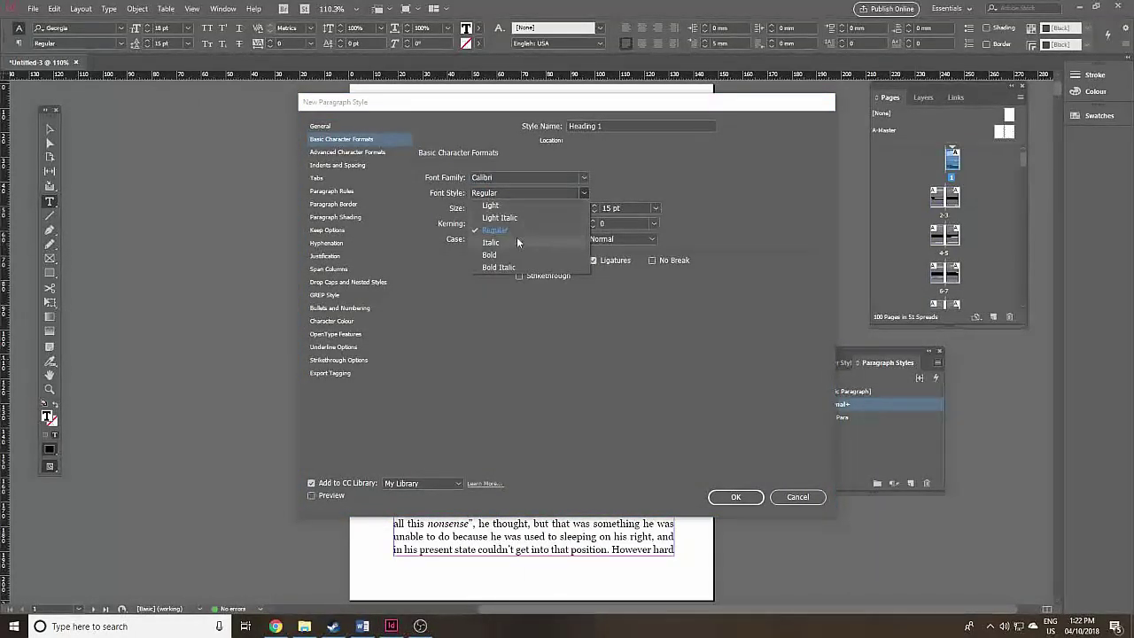
{"action": "left_click", "coordinate": [503, 253]}
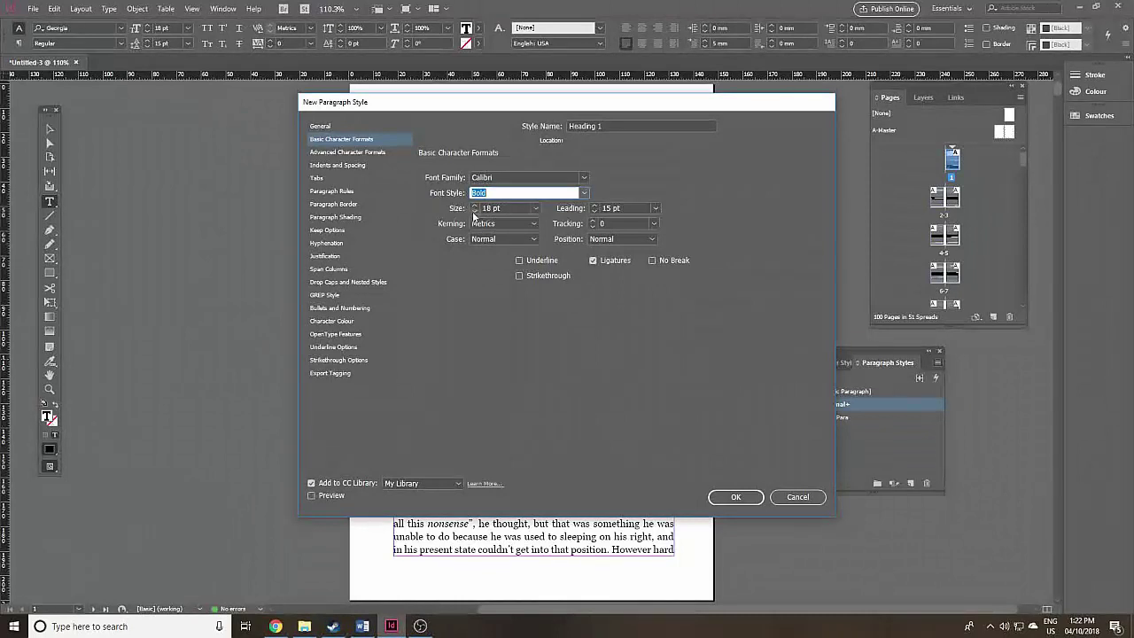
{"action": "left_click", "coordinate": [474, 211]}
Set the Heading 1 style to Centre alignment with a 0 mm first line indent and save it.
{"action": "left_click", "coordinate": [340, 167]}
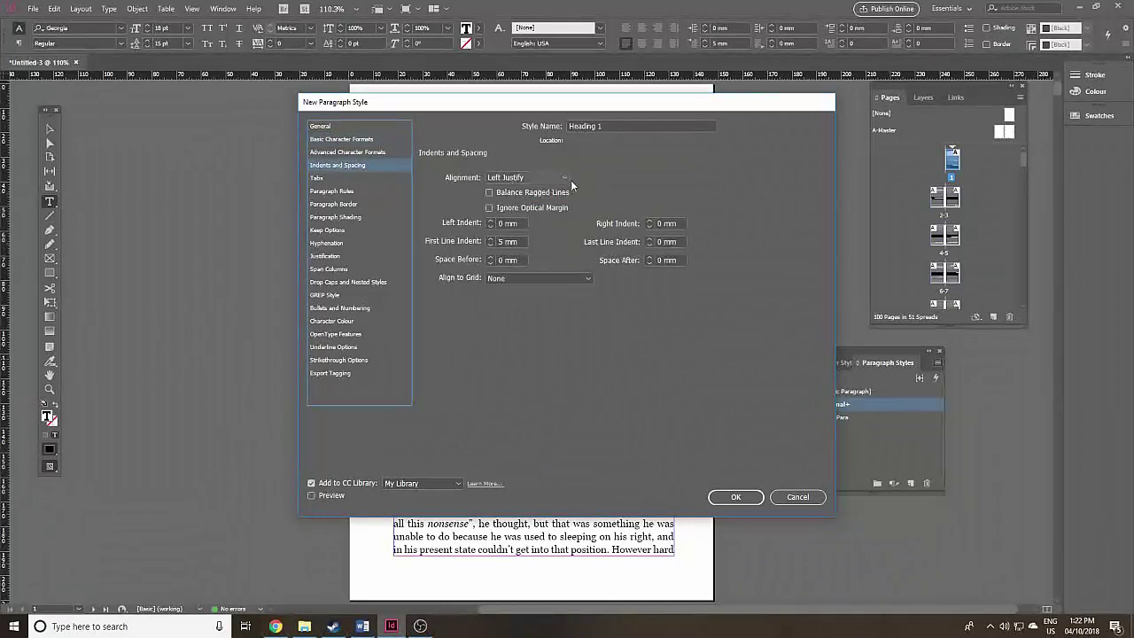
{"action": "left_click", "coordinate": [568, 181]}
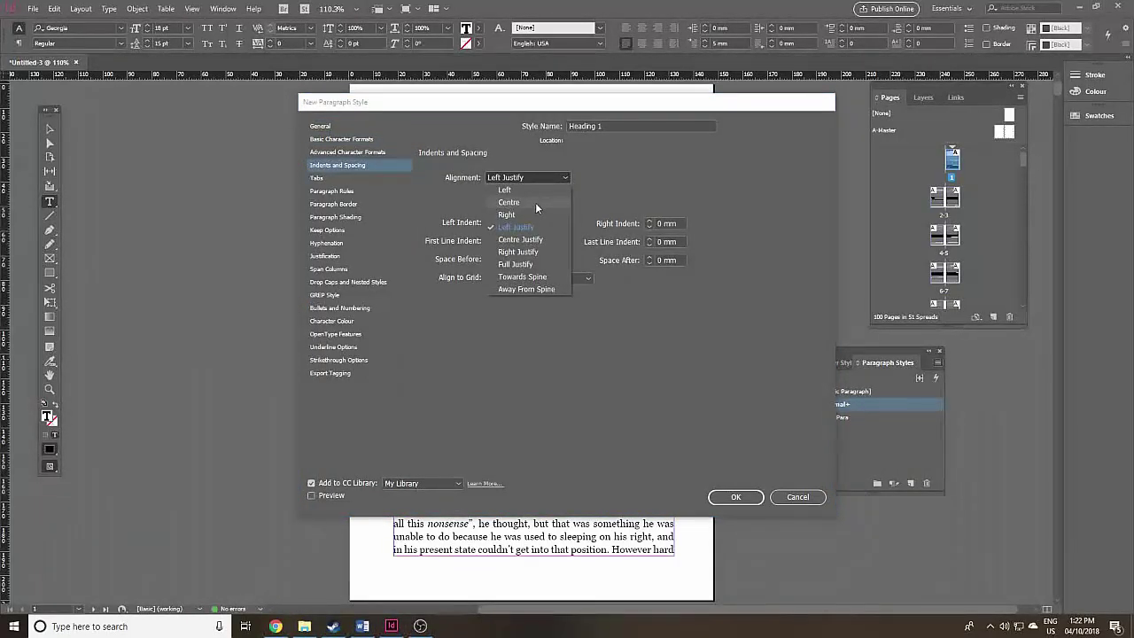
{"action": "left_click", "coordinate": [535, 203]}
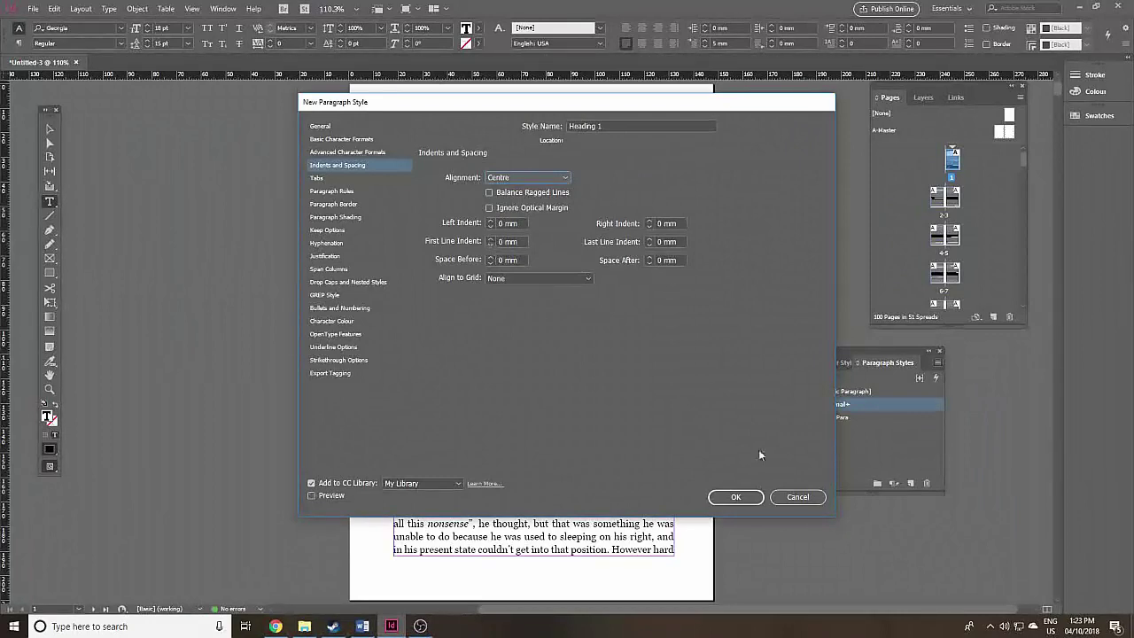
{"action": "left_click", "coordinate": [735, 498]}
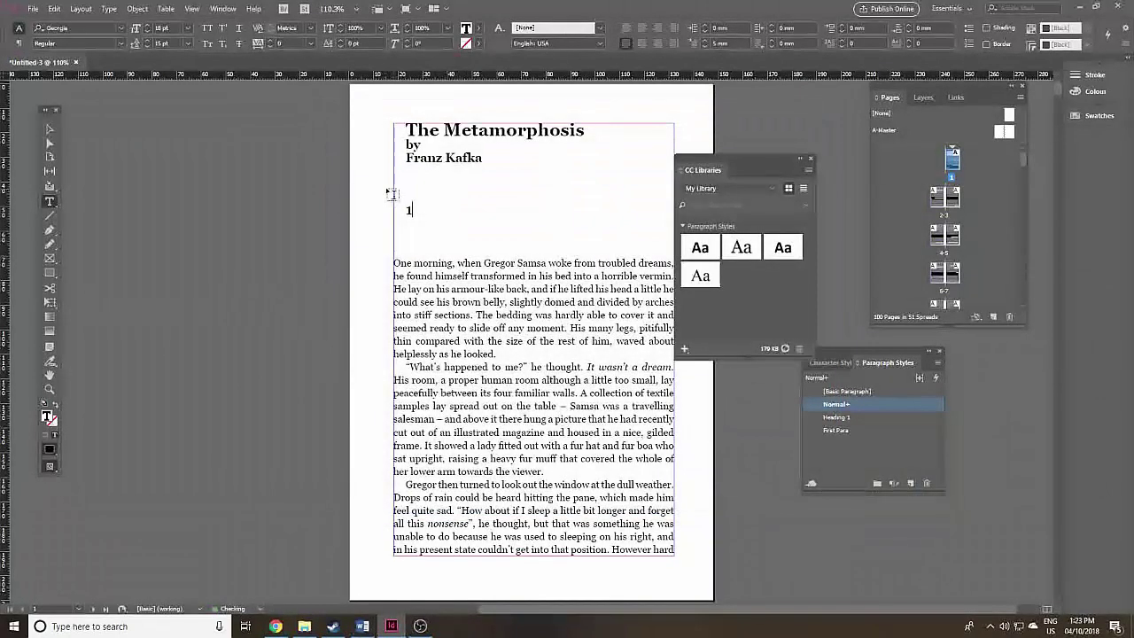
Apply the Heading 1 style to the chapter number 1 on page 1.
{"action": "left_click", "coordinate": [810, 159]}
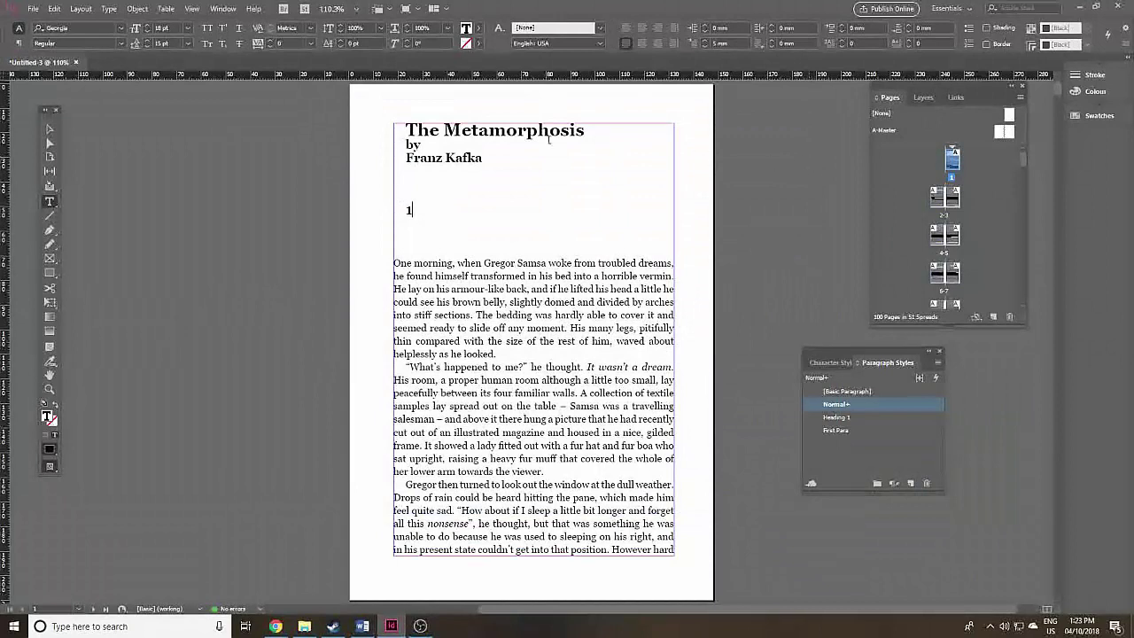
{"action": "left_click", "coordinate": [838, 417]}
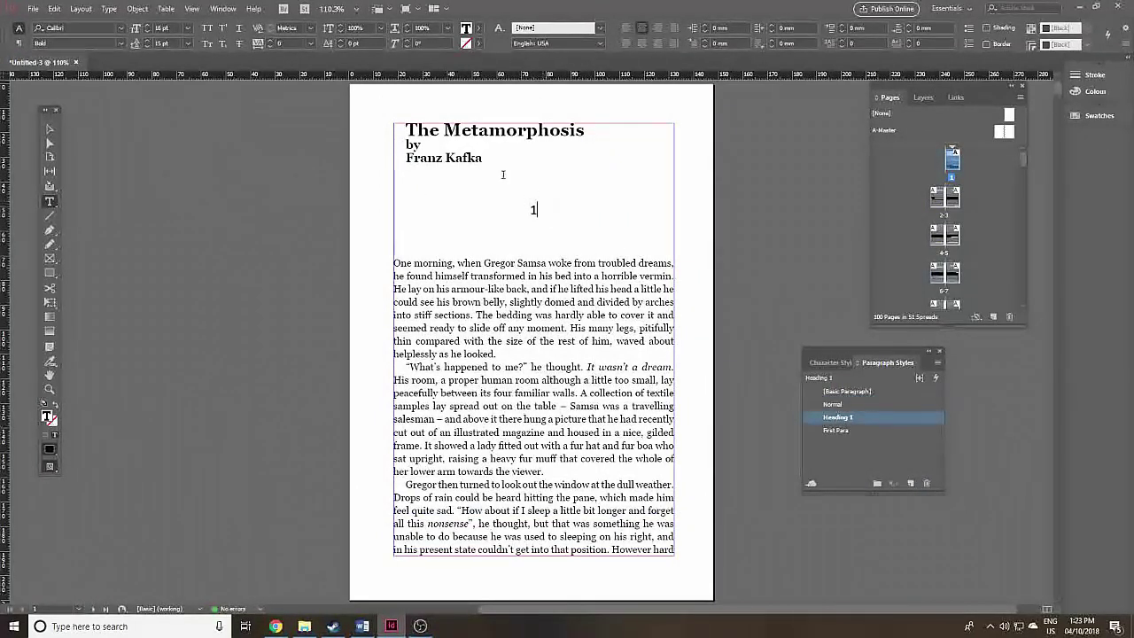
Delete the title and author lines above the chapter number on page 1 and show hidden characters.
{"action": "left_click_drag", "start_coordinate": [494, 161], "coordinate": [402, 130]}
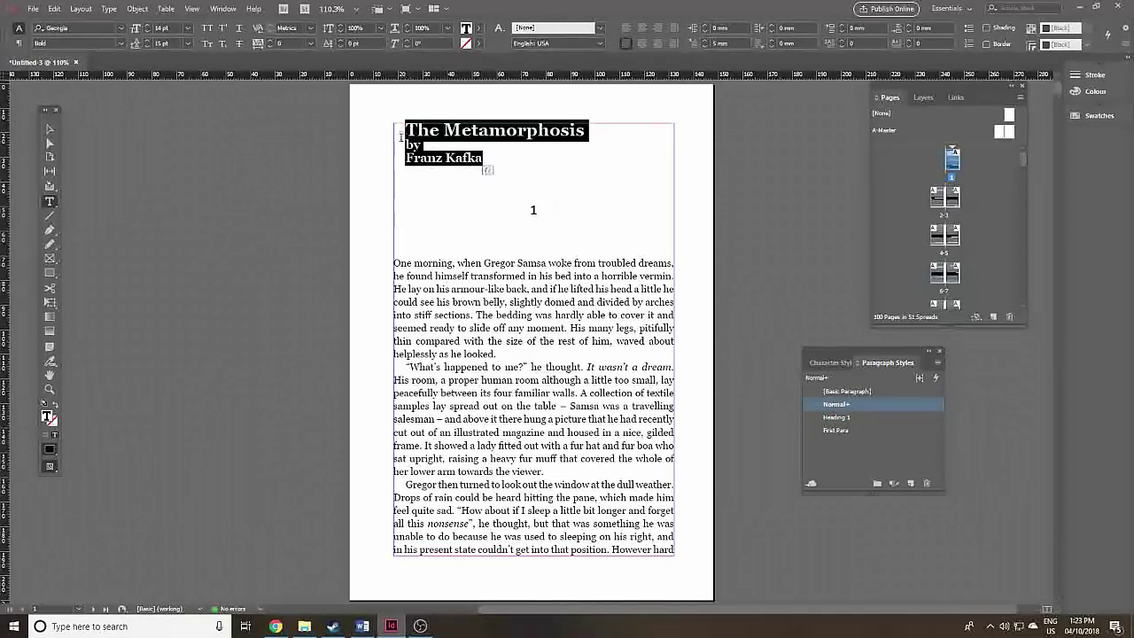
{"action": "key", "text": "BackSpace"}
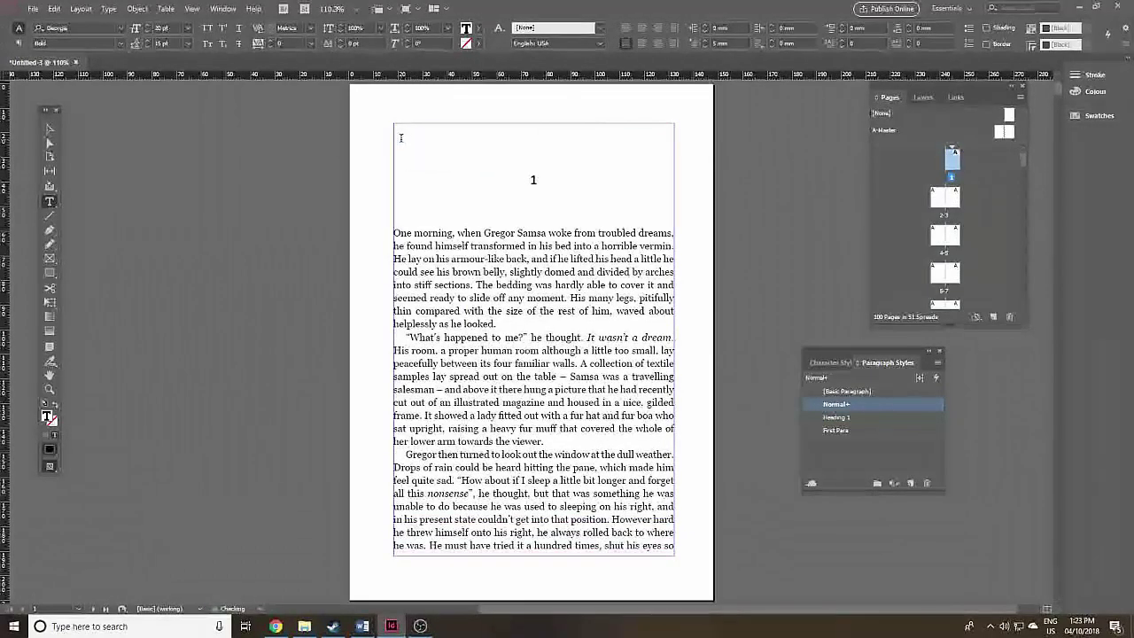
{"action": "left_click", "coordinate": [108, 10]}
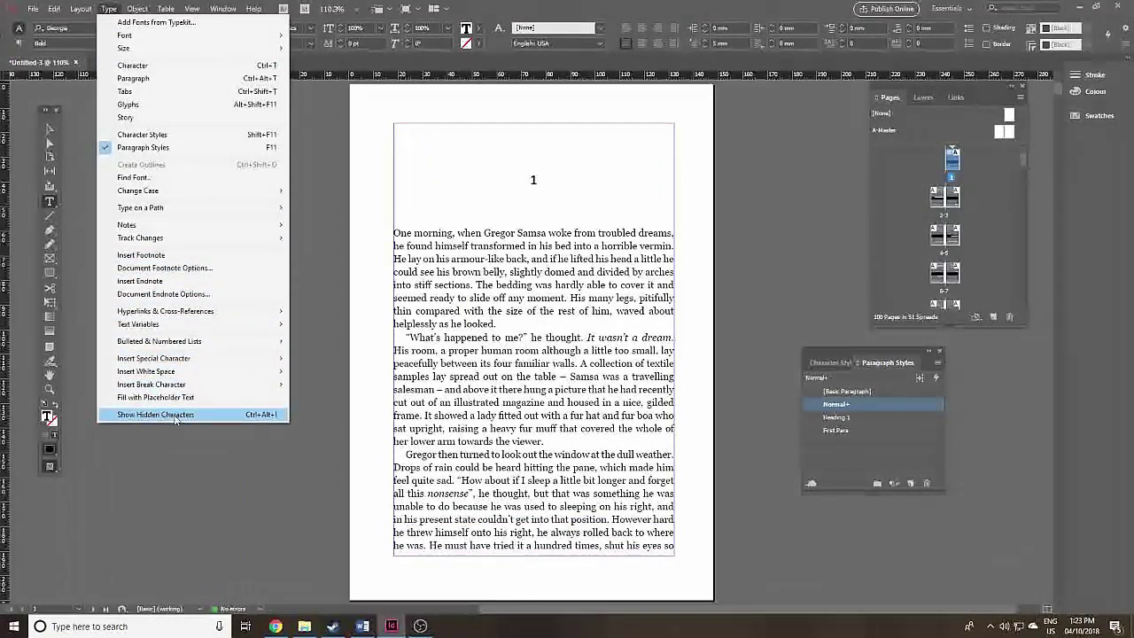
{"action": "left_click", "coordinate": [217, 416]}
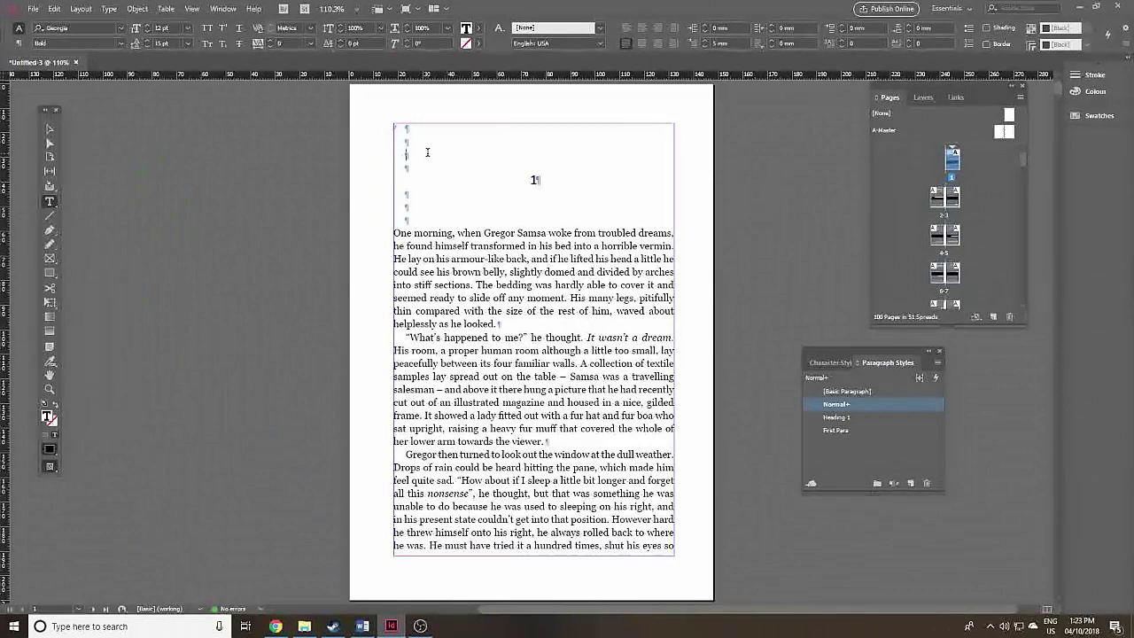
Add one blank paragraph above the chapter number 1 and two blank paragraphs below it.
{"action": "key", "text": "Return"}
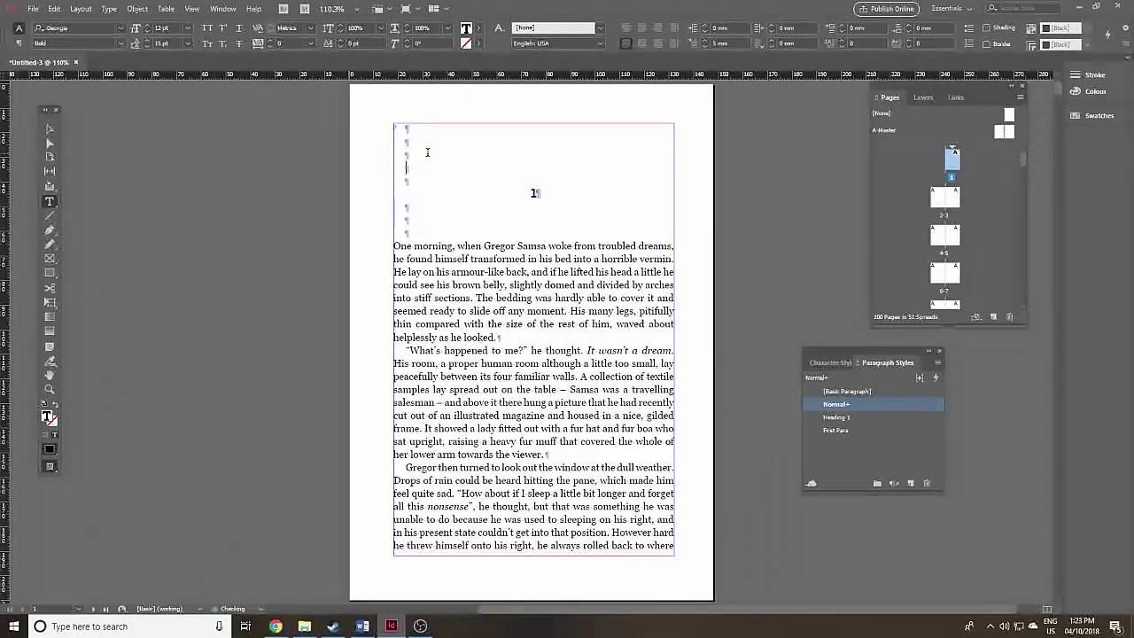
{"action": "left_click", "coordinate": [463, 221]}
{"action": "key", "text": "Return"}
{"action": "key", "text": "Return"}
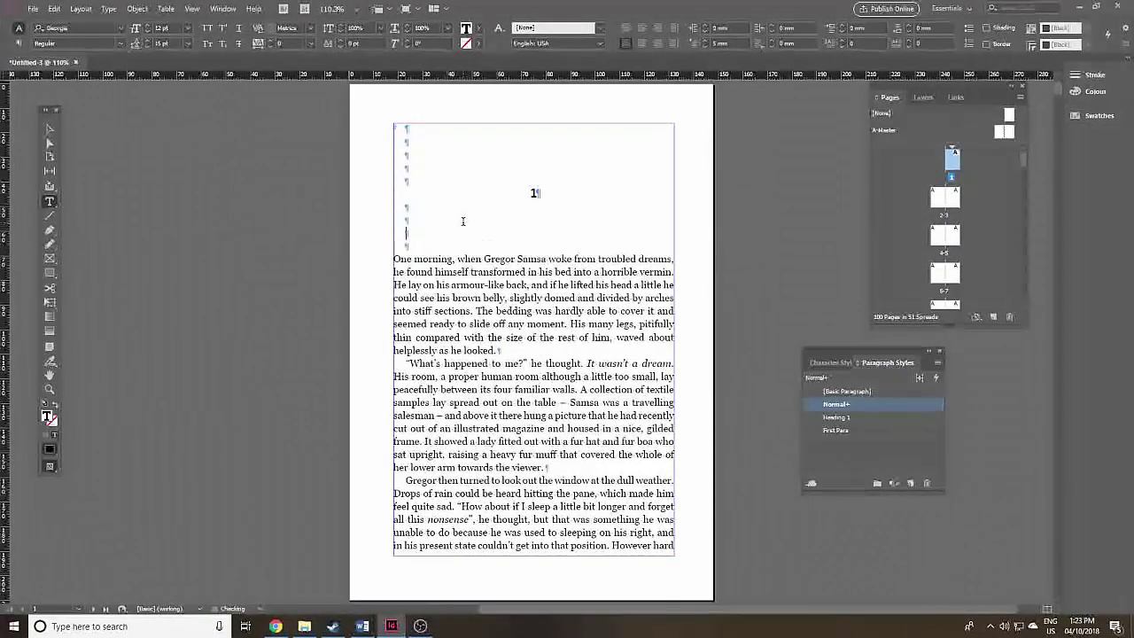
Try a 7 mm space before on the chapter number 1 heading.
{"action": "left_click", "coordinate": [534, 193]}
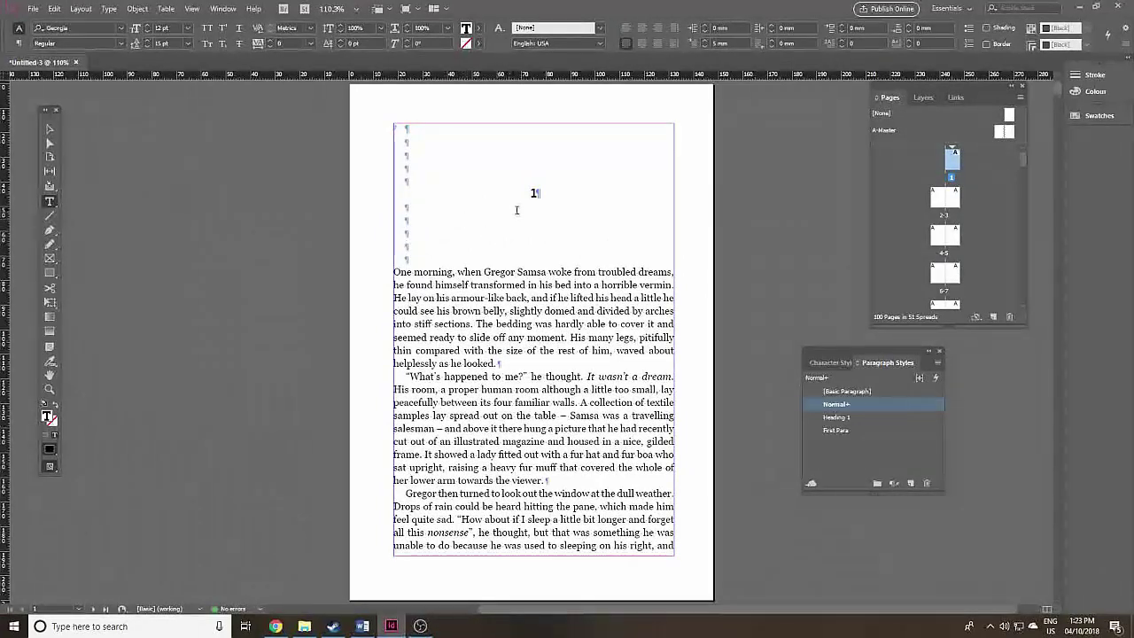
{"action": "key", "text": "ctrl+1"}
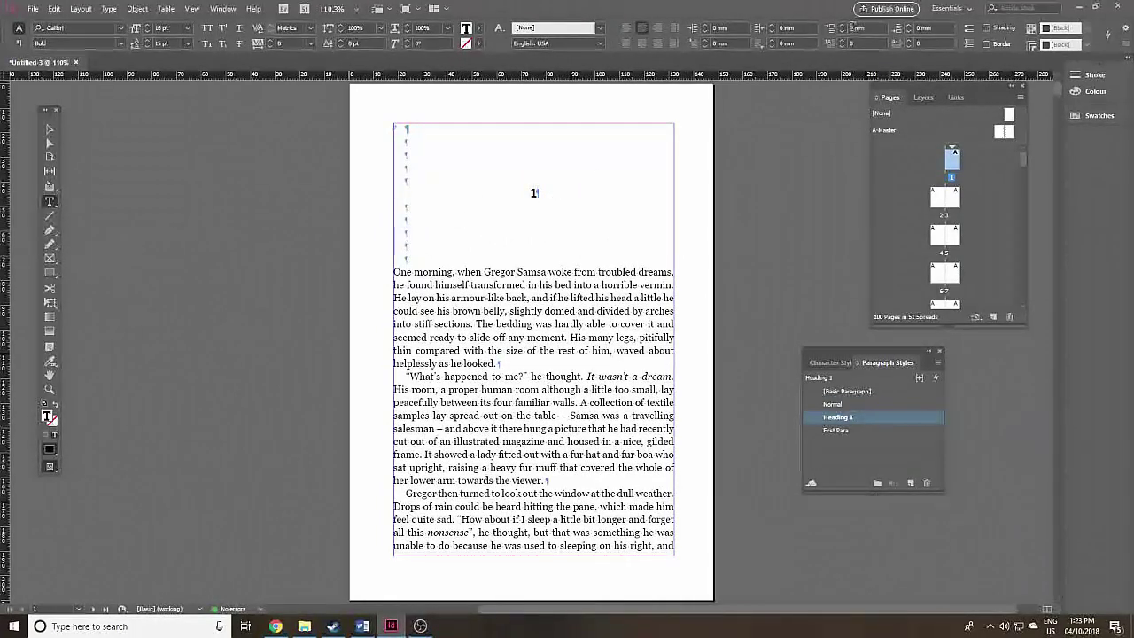
{"action": "left_click", "coordinate": [843, 27]}
{"action": "left_click", "coordinate": [843, 26]}
{"action": "left_click", "coordinate": [842, 27]}
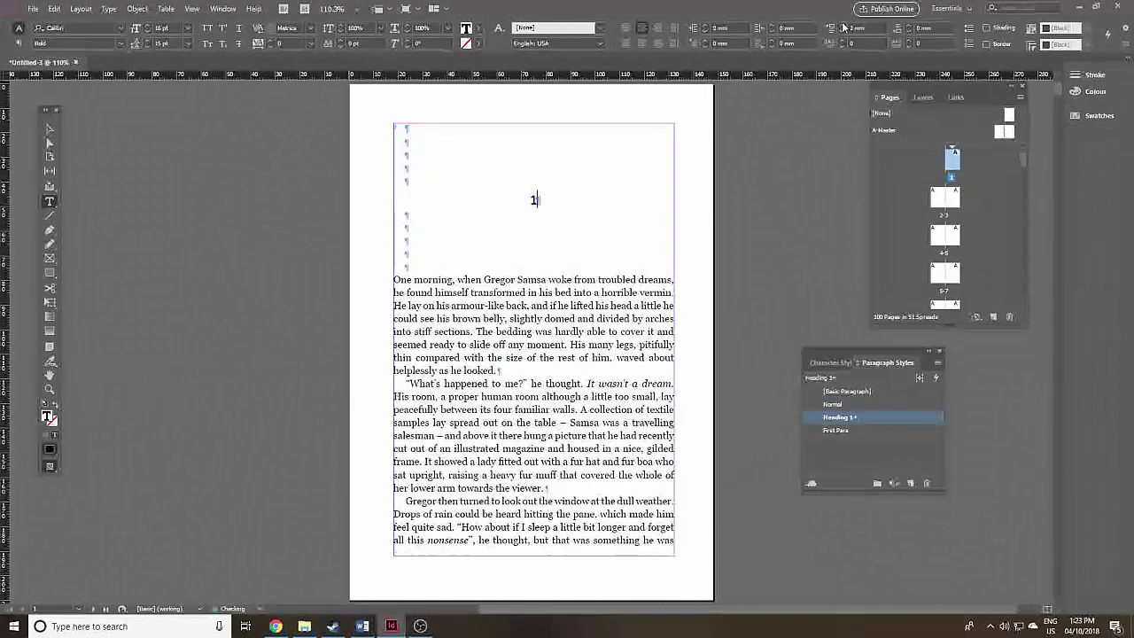
{"action": "left_click", "coordinate": [843, 27]}
{"action": "left_click", "coordinate": [843, 27]}
{"action": "left_click", "coordinate": [843, 27]}
{"action": "left_click", "coordinate": [843, 26]}
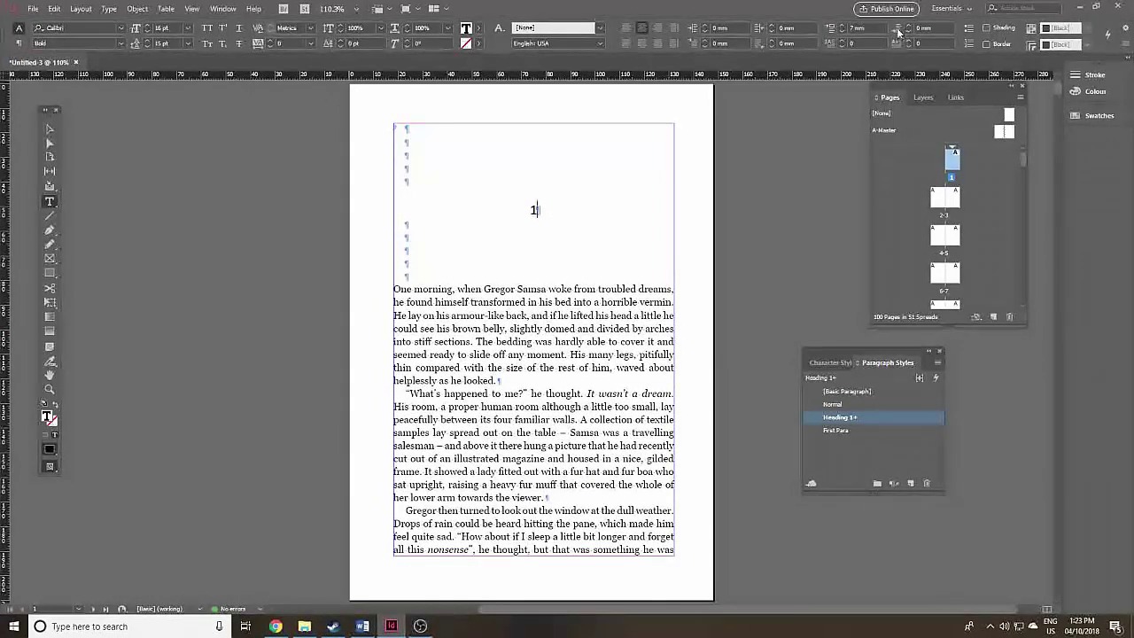
Try a 7 mm space after on the chapter number 1 heading.
{"action": "left_click", "coordinate": [909, 26]}
{"action": "left_click", "coordinate": [909, 26]}
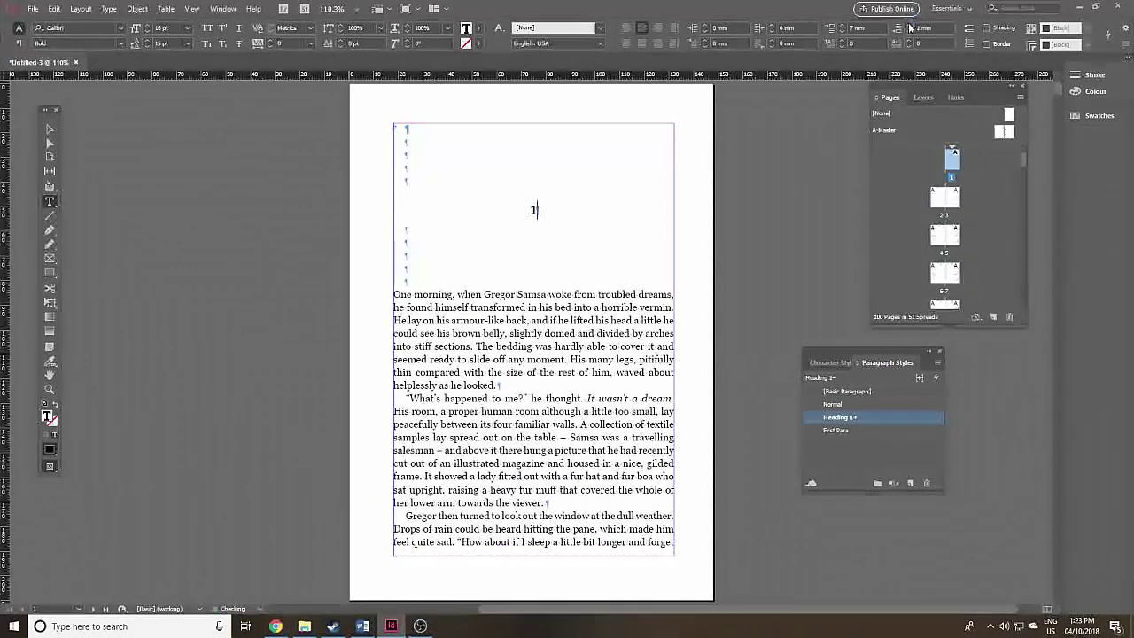
{"action": "left_click", "coordinate": [910, 26]}
{"action": "left_click", "coordinate": [910, 27]}
{"action": "left_click", "coordinate": [910, 26]}
{"action": "left_click", "coordinate": [910, 26]}
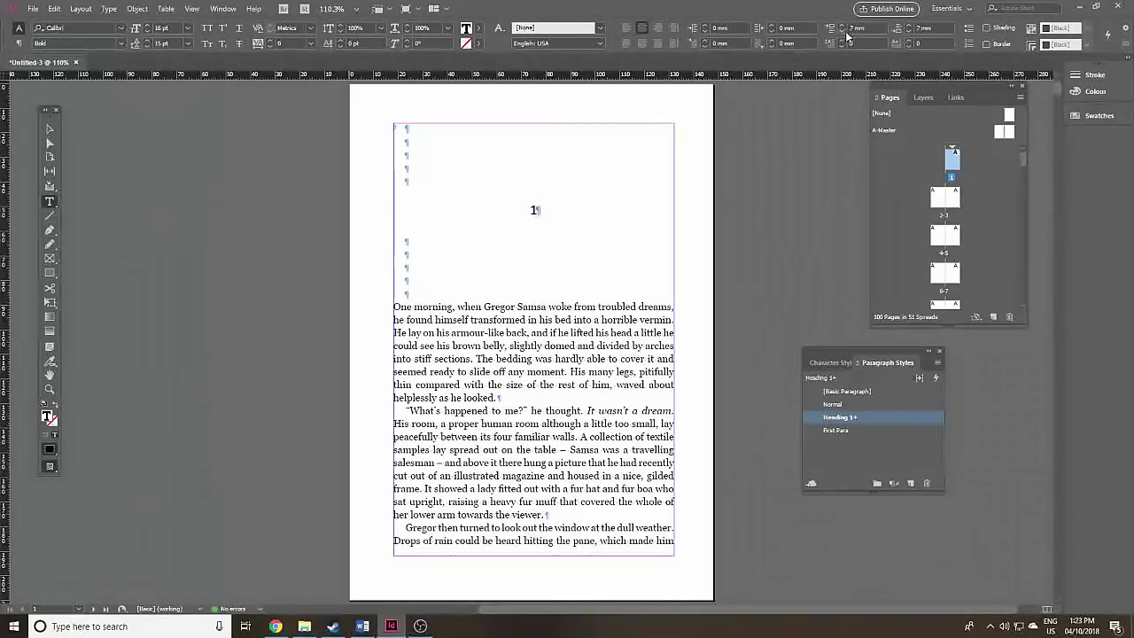
Reset the chapter number heading's space before to 0 mm and remove its space after.
{"action": "left_click", "coordinate": [843, 32]}
{"action": "left_click", "coordinate": [843, 32]}
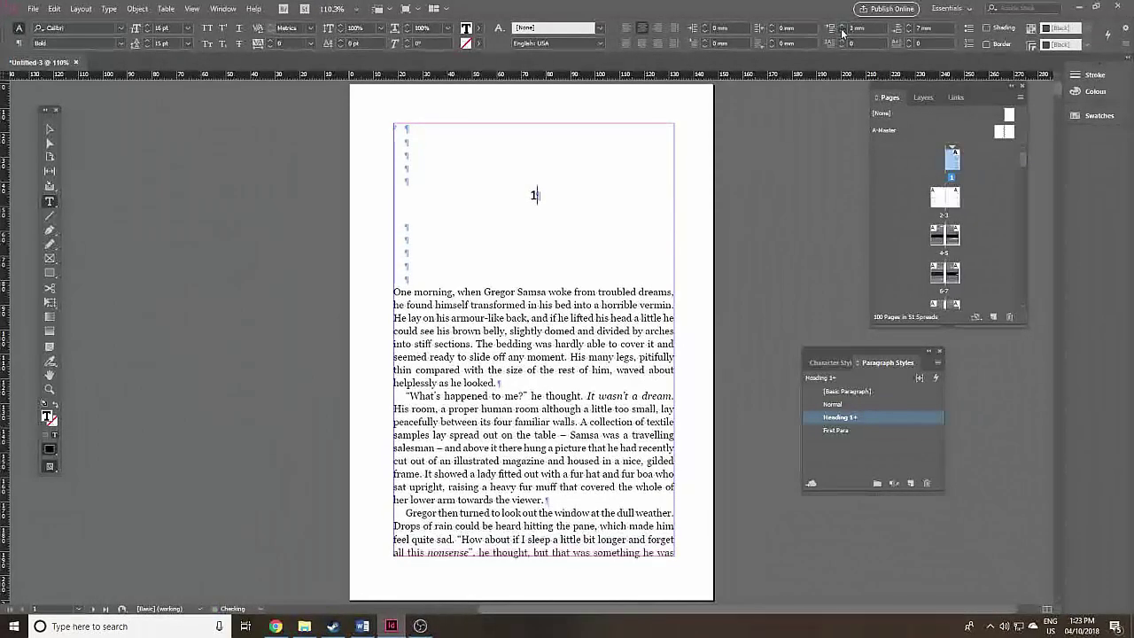
{"action": "left_click", "coordinate": [843, 32]}
{"action": "left_click", "coordinate": [908, 33]}
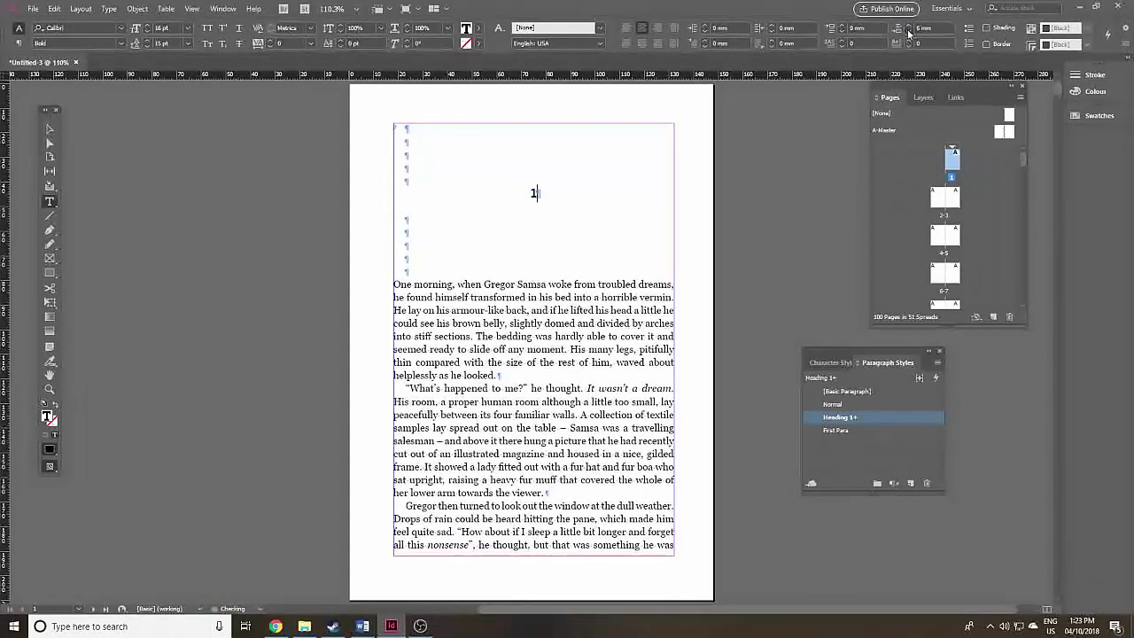
{"action": "left_click", "coordinate": [908, 33]}
{"action": "left_click", "coordinate": [908, 33]}
{"action": "left_click", "coordinate": [908, 33]}
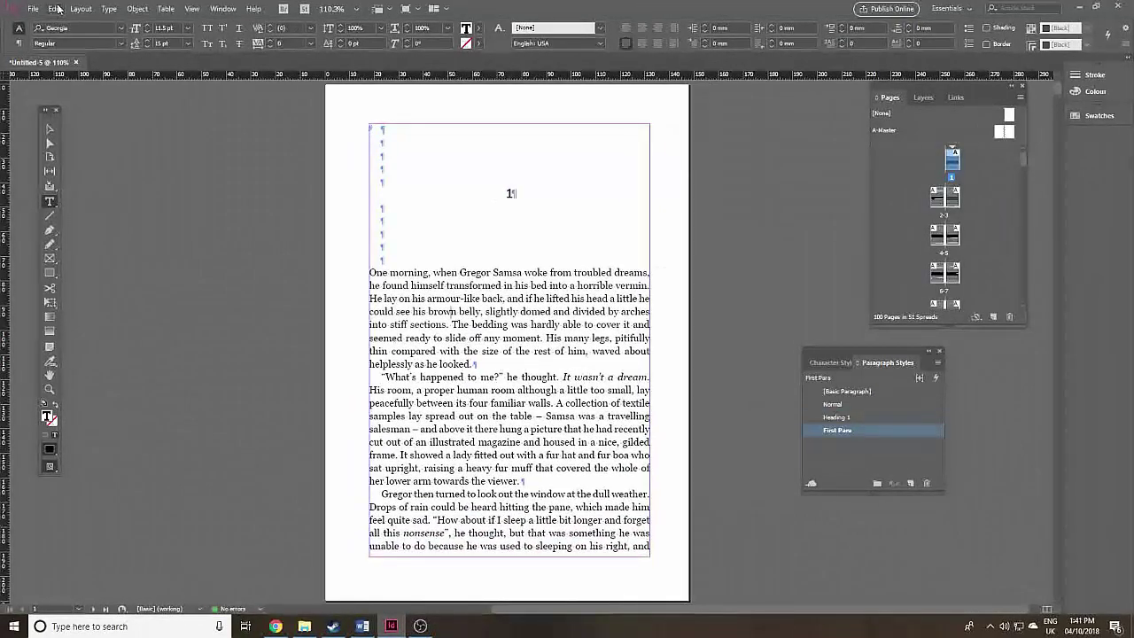
Find the chapter number 2 in the document and apply the Heading 1 paragraph style to it.
{"action": "left_click", "coordinate": [55, 8]}
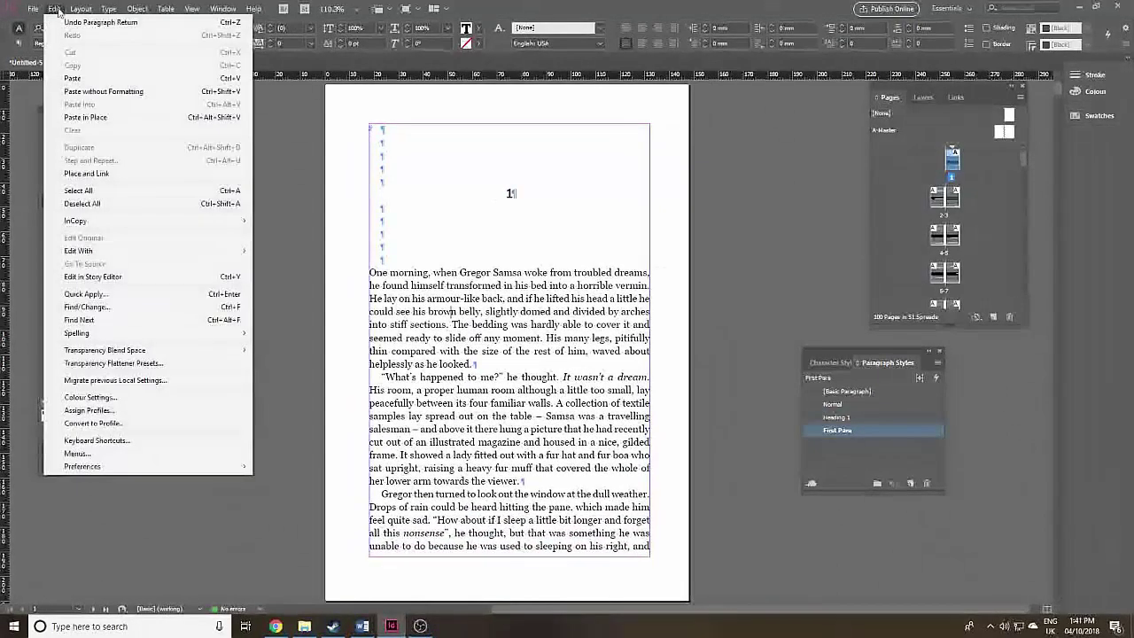
{"action": "left_click", "coordinate": [121, 316]}
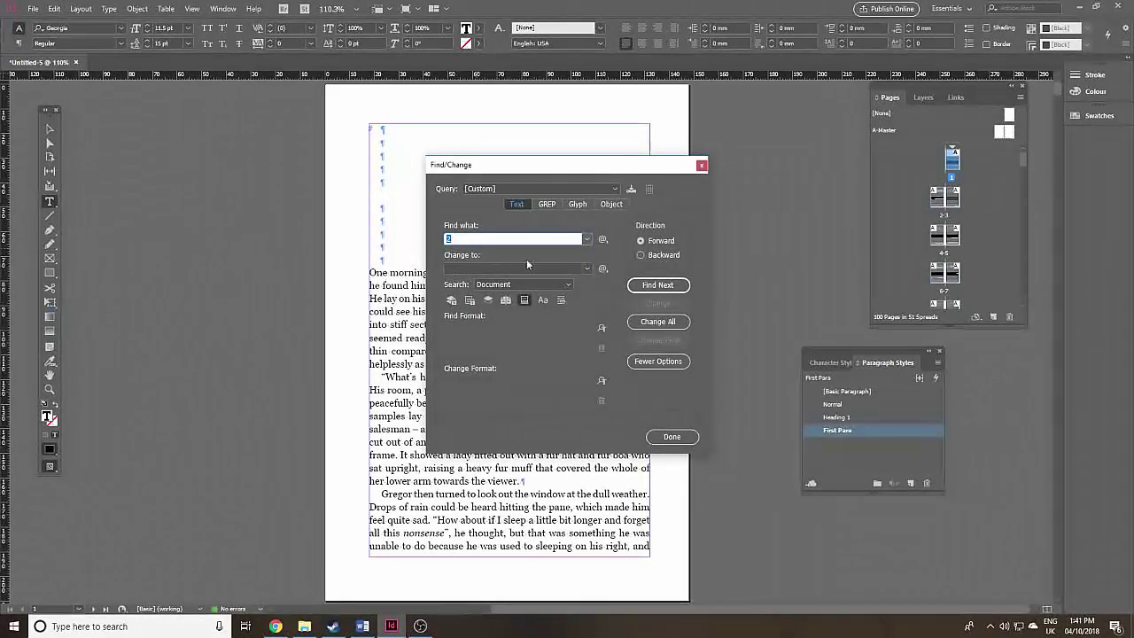
{"action": "left_click", "coordinate": [658, 284]}
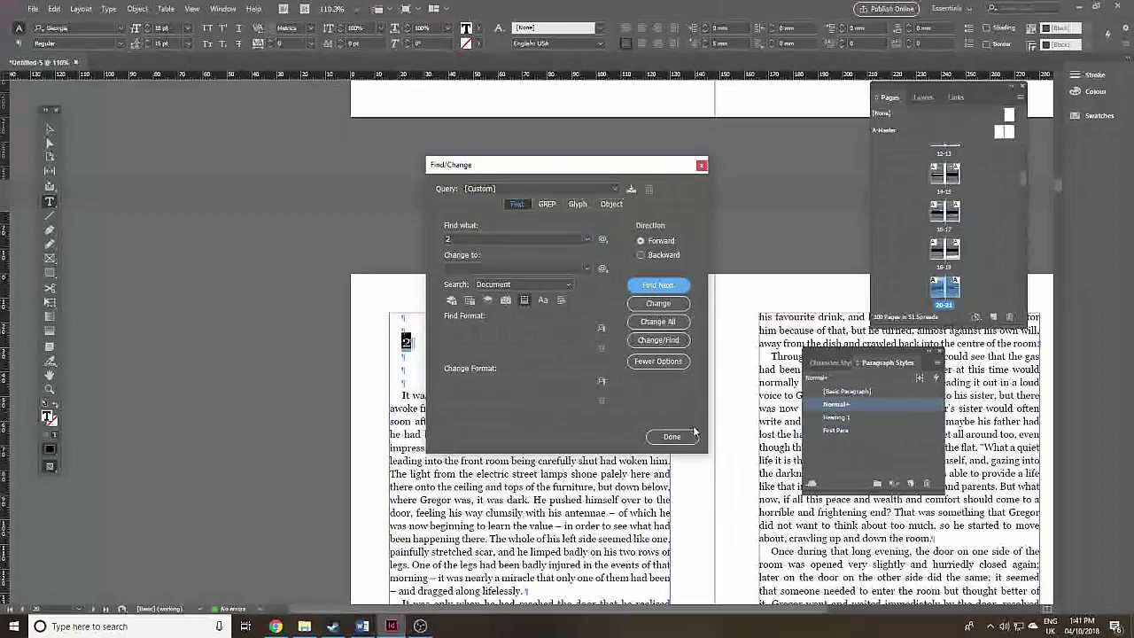
{"action": "left_click", "coordinate": [682, 436]}
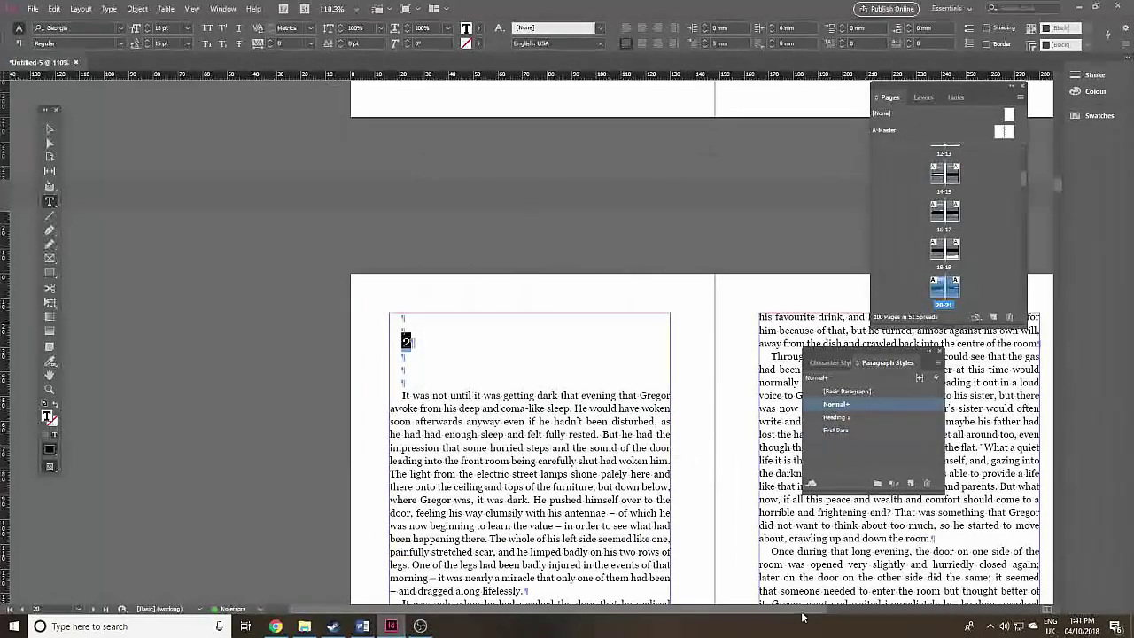
{"action": "scroll", "coordinate": [803, 616], "scroll_direction": "right", "scroll_amount": 3}
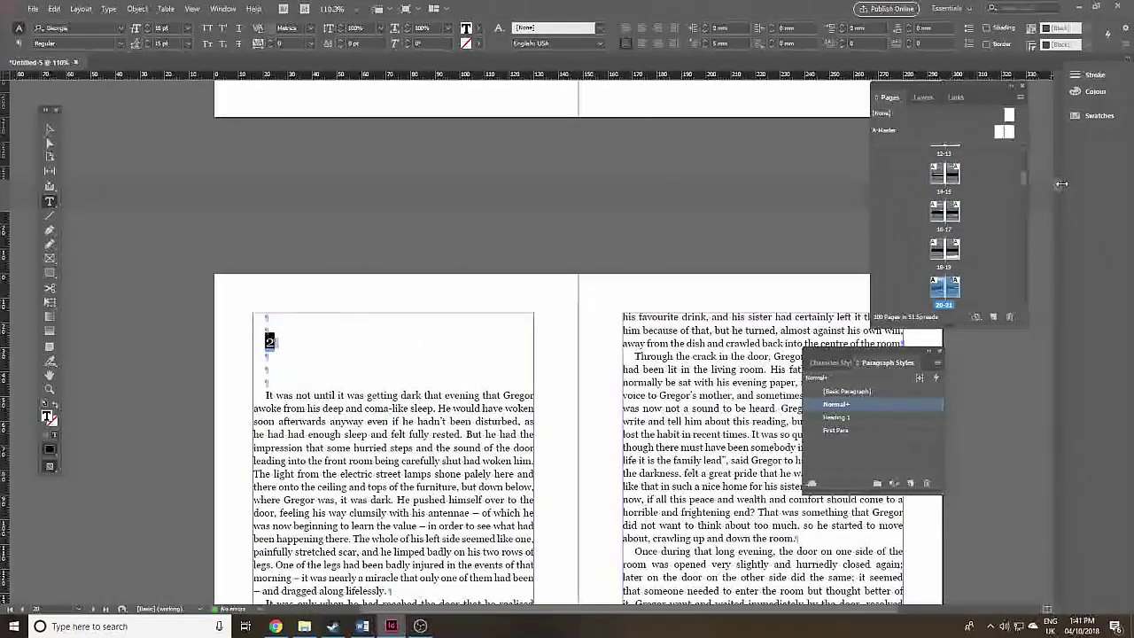
{"action": "scroll", "coordinate": [1061, 189], "scroll_direction": "down", "scroll_amount": 3}
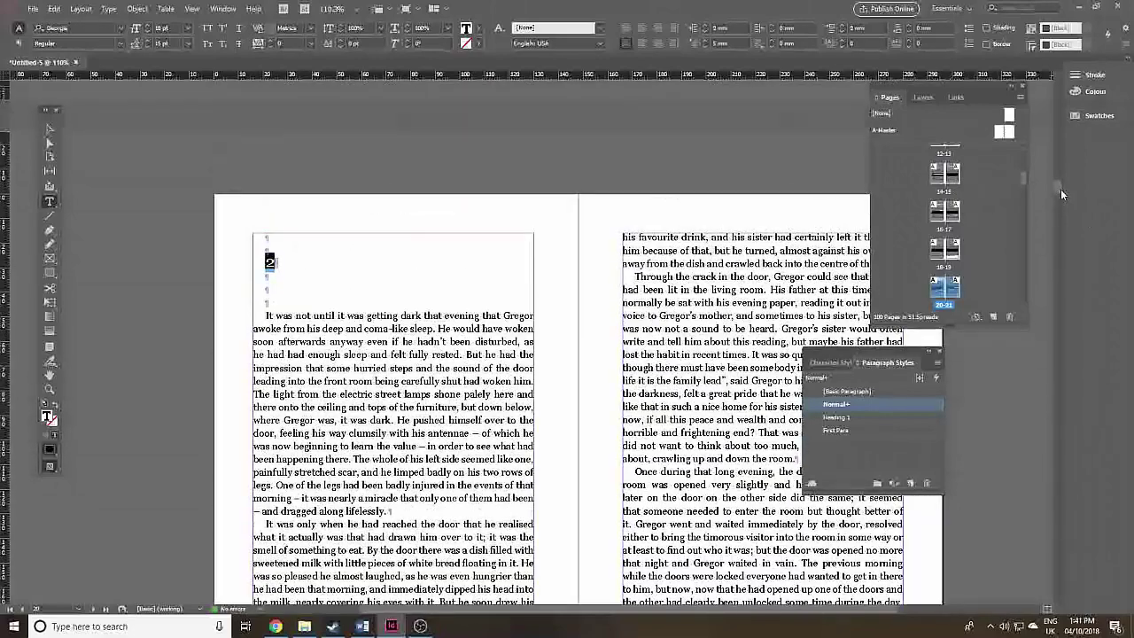
{"action": "left_click", "coordinate": [884, 416]}
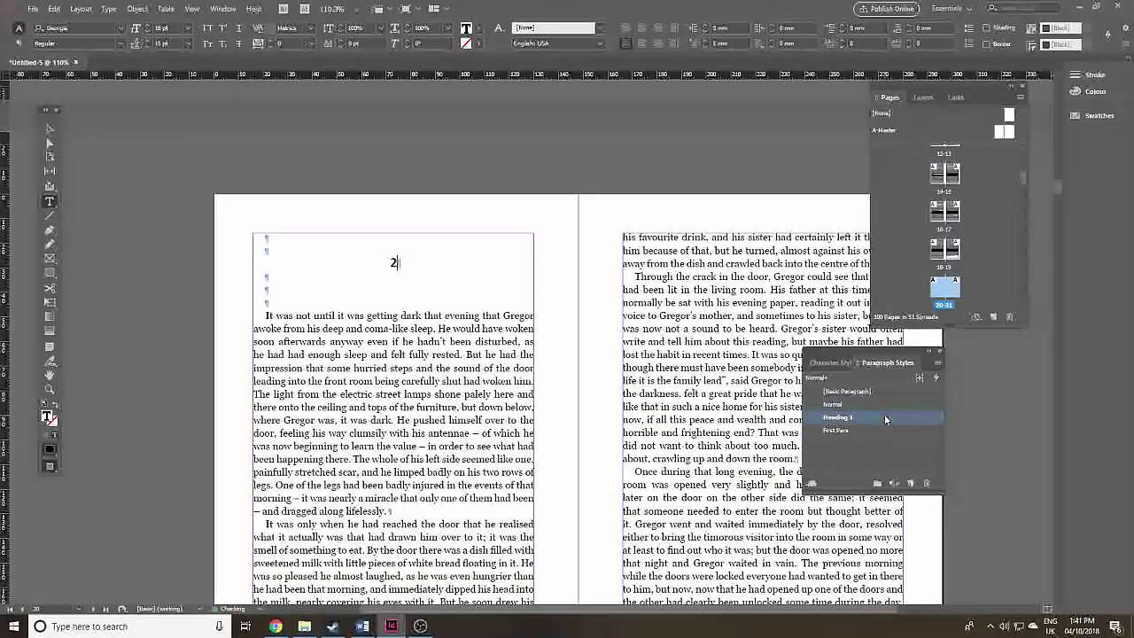
Add three blank paragraphs above the chapter number 2 and two below it, and apply First Para to the chapter's opening paragraph.
{"action": "left_click", "coordinate": [315, 245]}
{"action": "key", "text": "Return"}
{"action": "key", "text": "Return"}
{"action": "key", "text": "Return"}
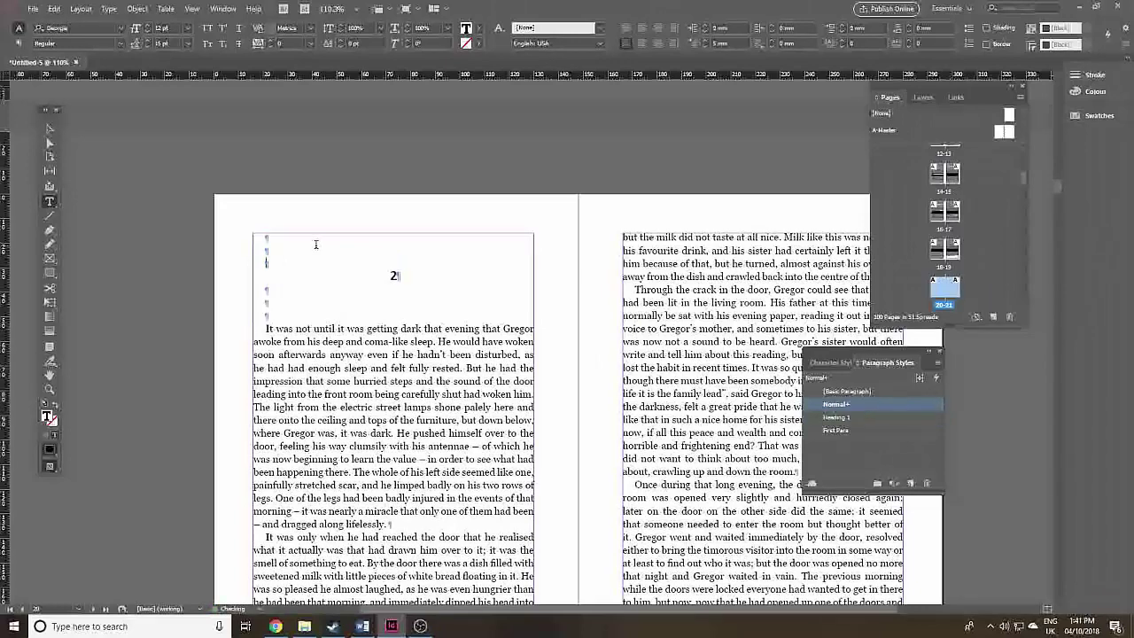
{"action": "left_click", "coordinate": [299, 330]}
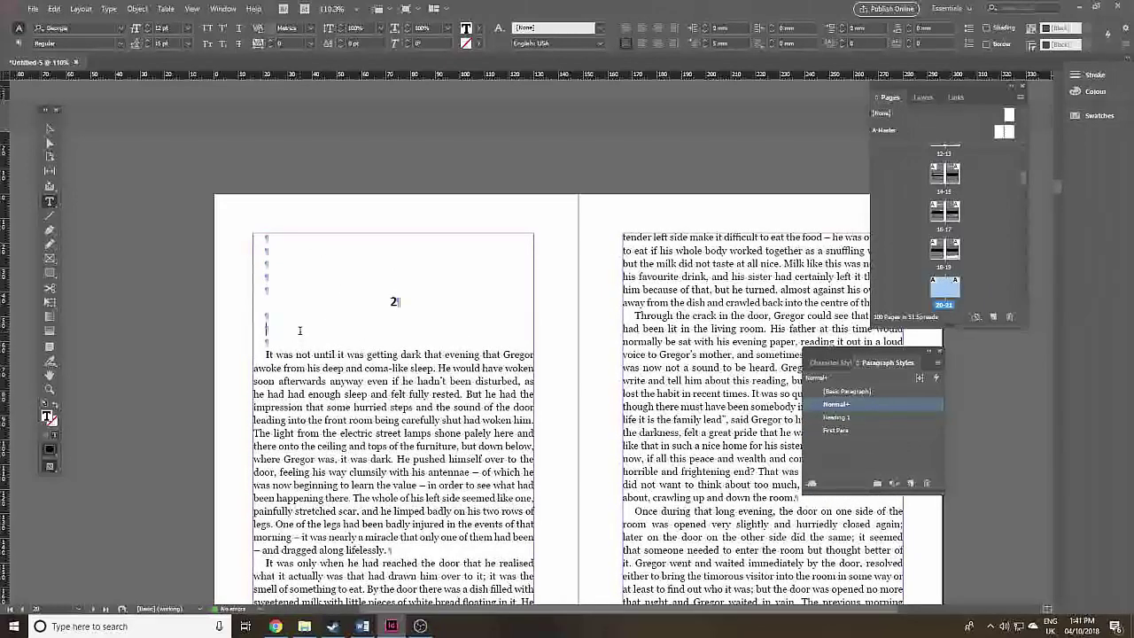
{"action": "key", "text": "Return"}
{"action": "key", "text": "Return"}
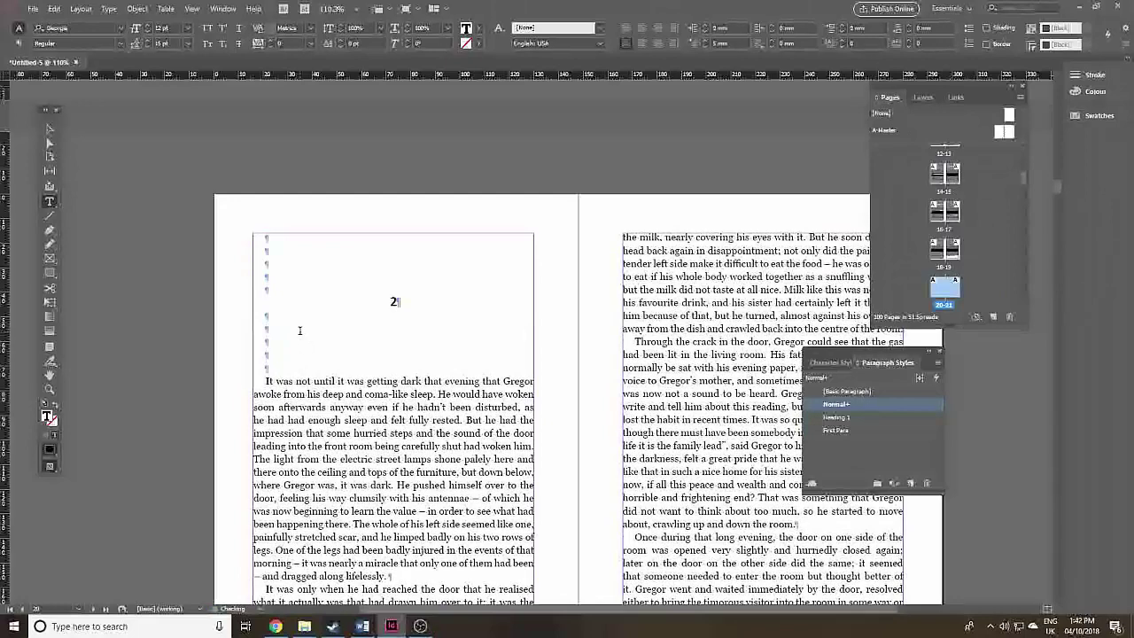
{"action": "left_click", "coordinate": [329, 406]}
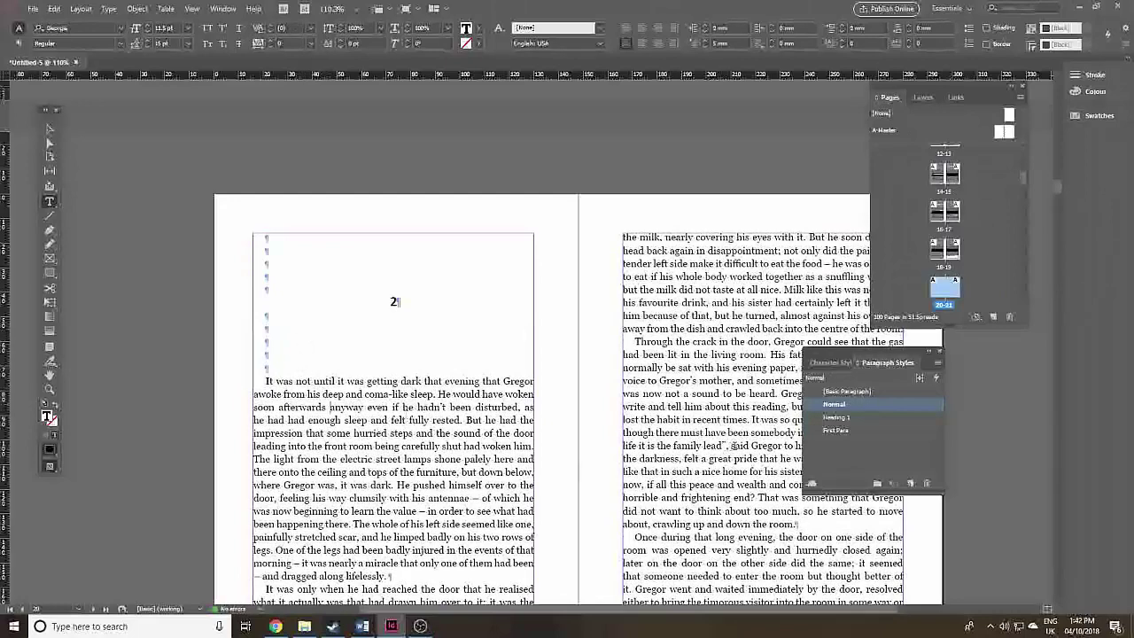
{"action": "left_click", "coordinate": [826, 432]}
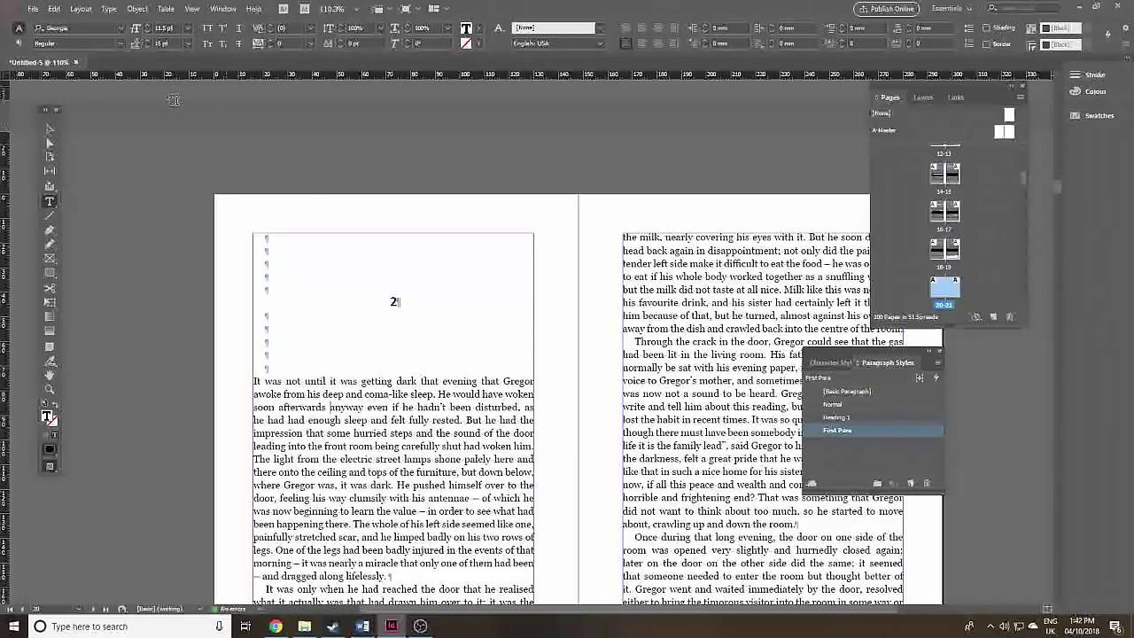
Find the chapter number 3 in the document and apply the Heading 1 paragraph style to it.
{"action": "left_click", "coordinate": [55, 9]}
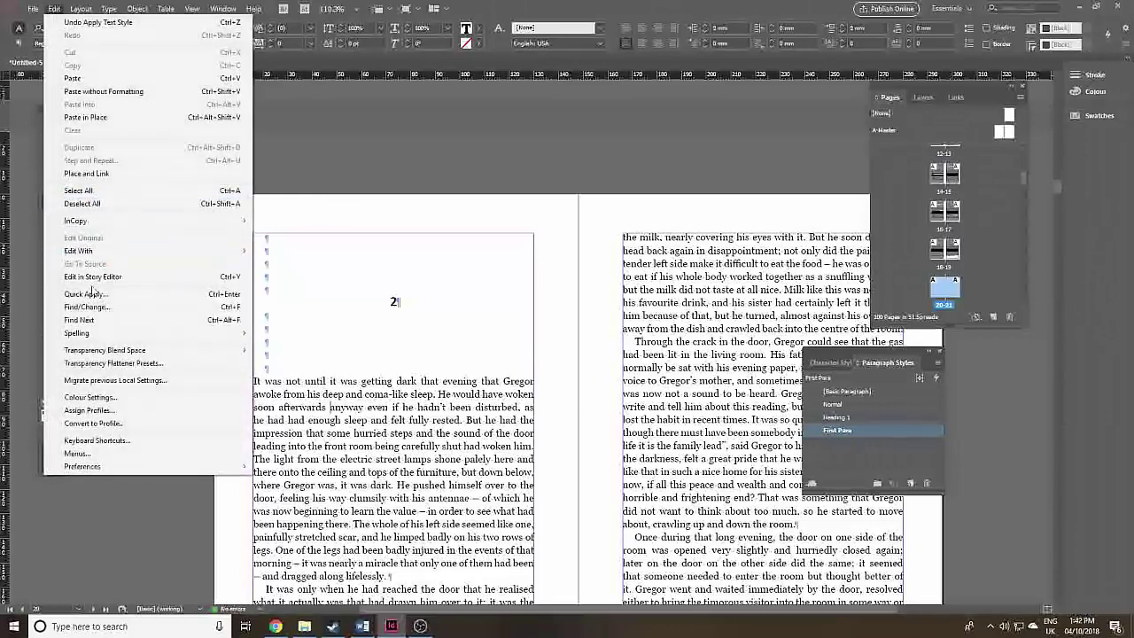
{"action": "left_click", "coordinate": [87, 306]}
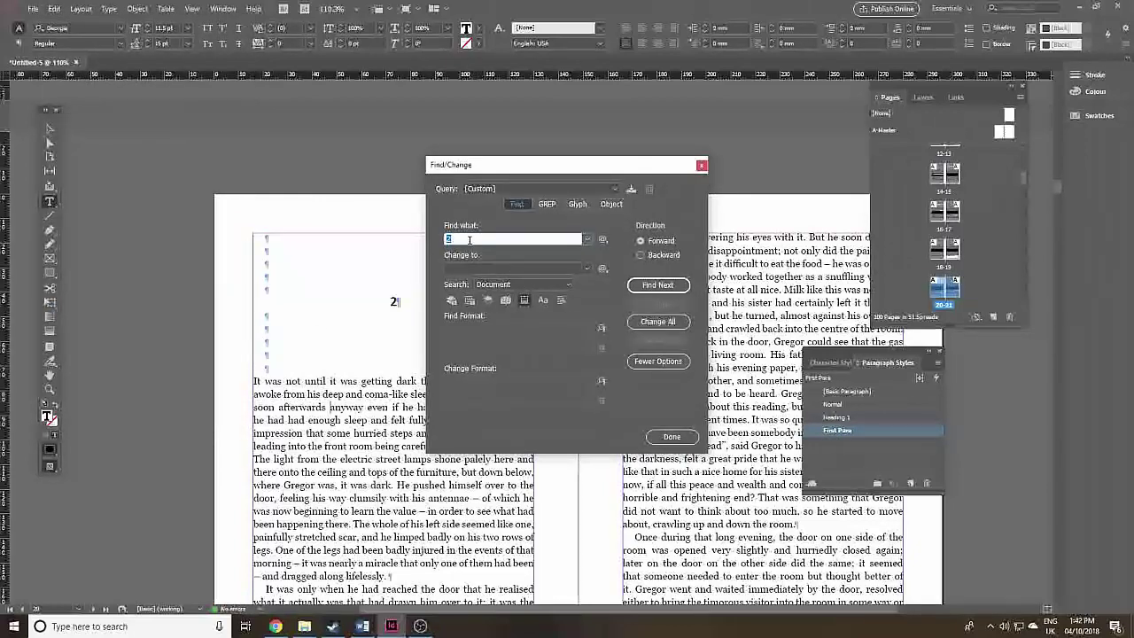
{"action": "left_click", "coordinate": [658, 285]}
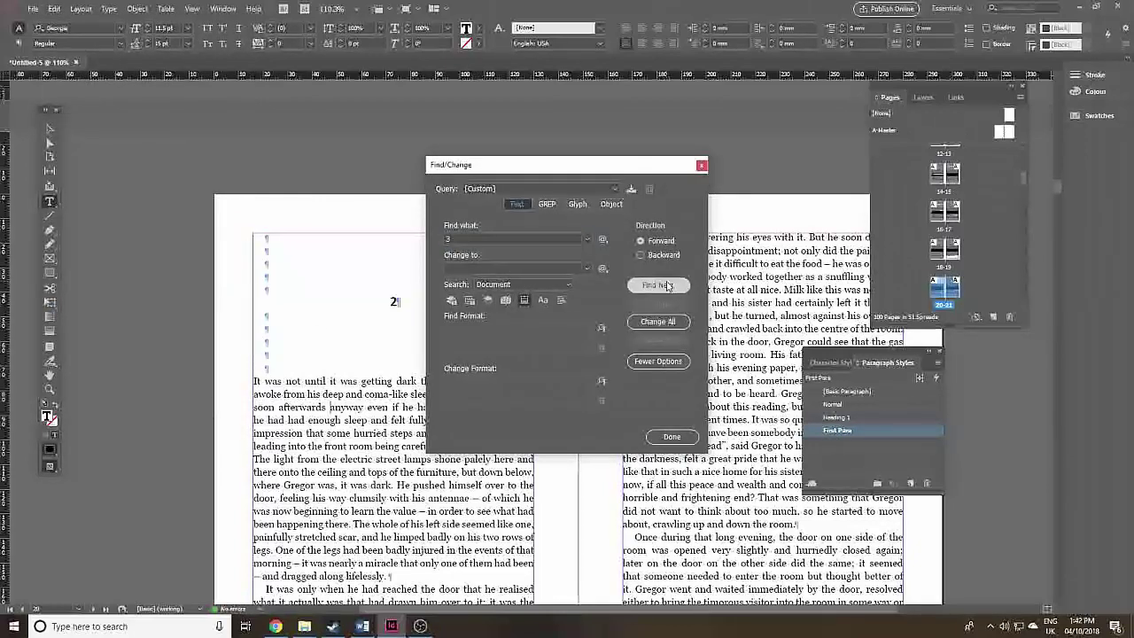
{"action": "left_click", "coordinate": [672, 437]}
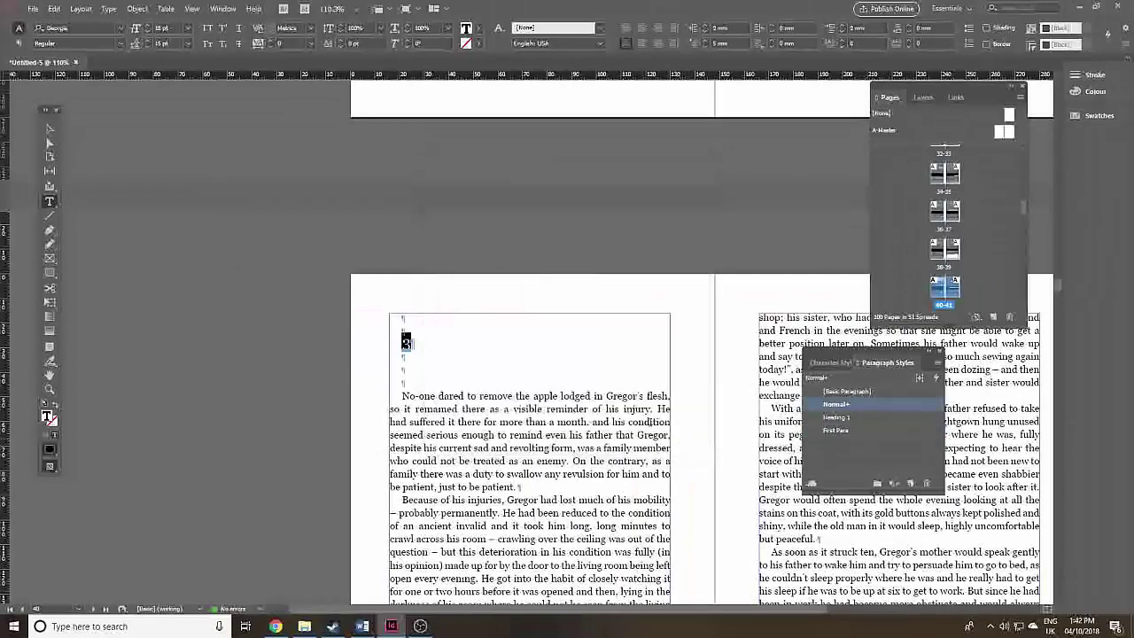
{"action": "left_click", "coordinate": [833, 418]}
Add three blank paragraphs above the chapter number 3 and two below it, and apply First Para to the chapter's opening paragraph.
{"action": "left_click", "coordinate": [470, 330]}
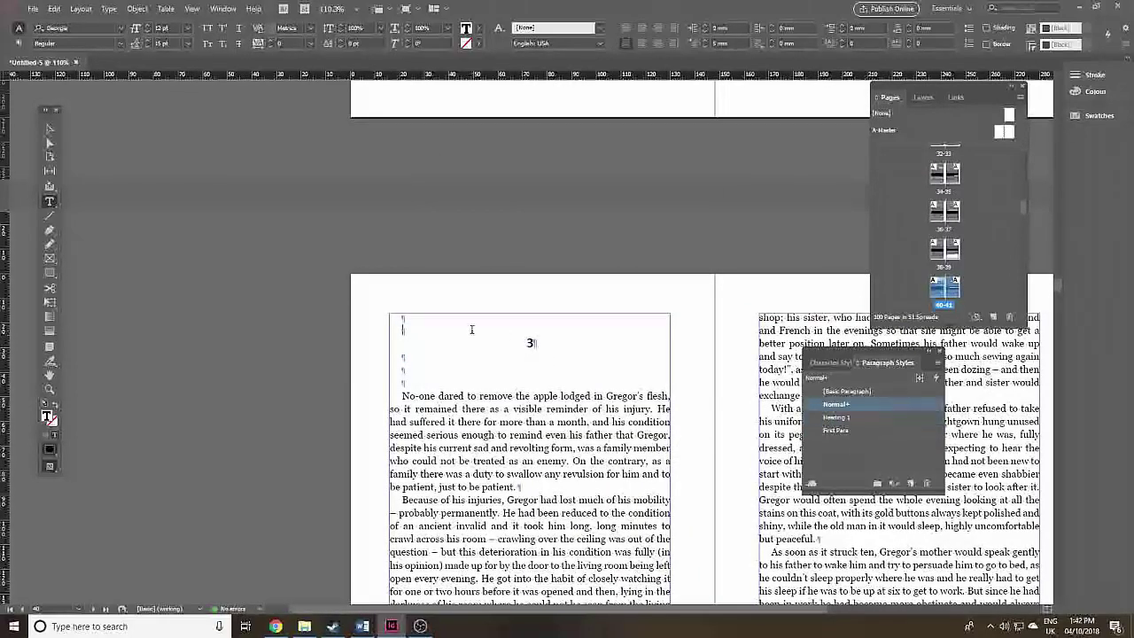
{"action": "key", "text": "Return"}
{"action": "key", "text": "Return"}
{"action": "key", "text": "Return"}
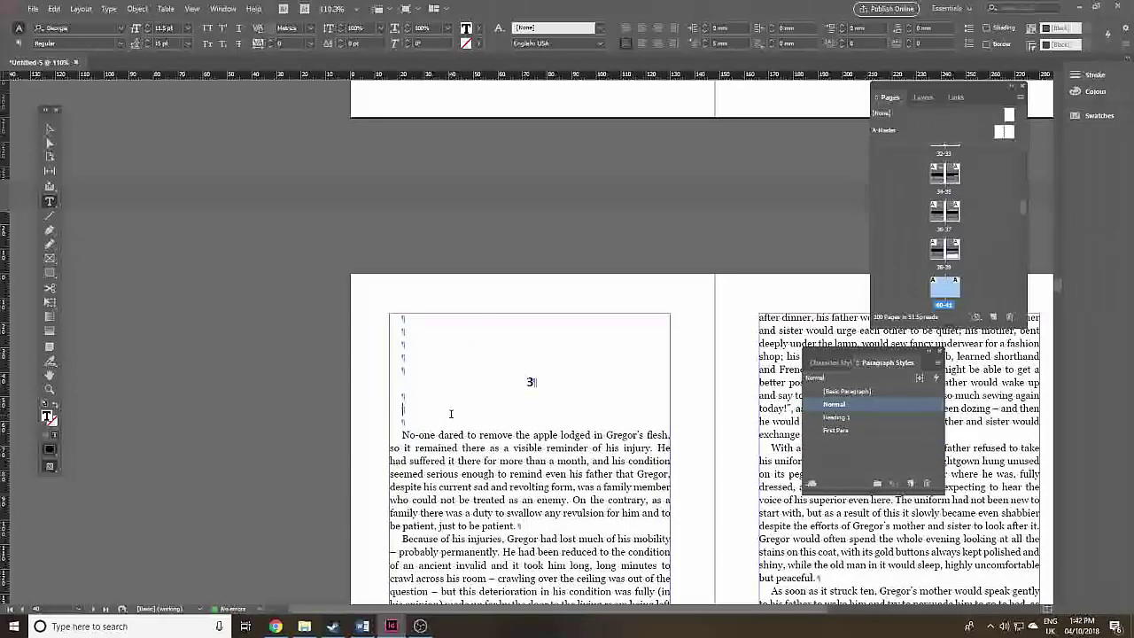
{"action": "key", "text": "Return"}
{"action": "key", "text": "Return"}
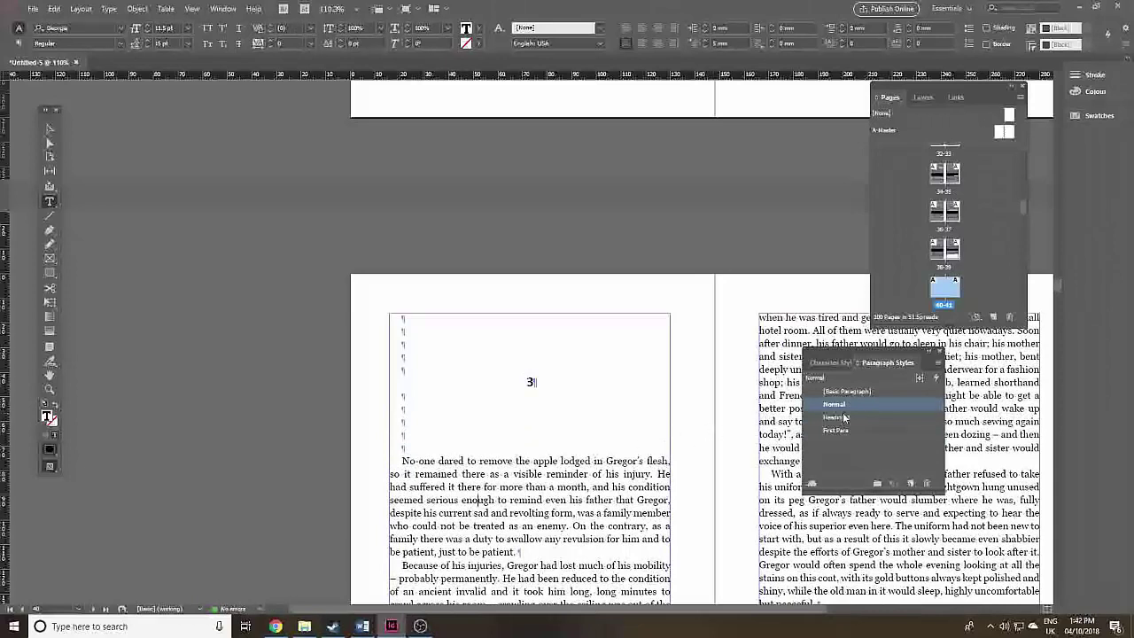
{"action": "left_click", "coordinate": [846, 430]}
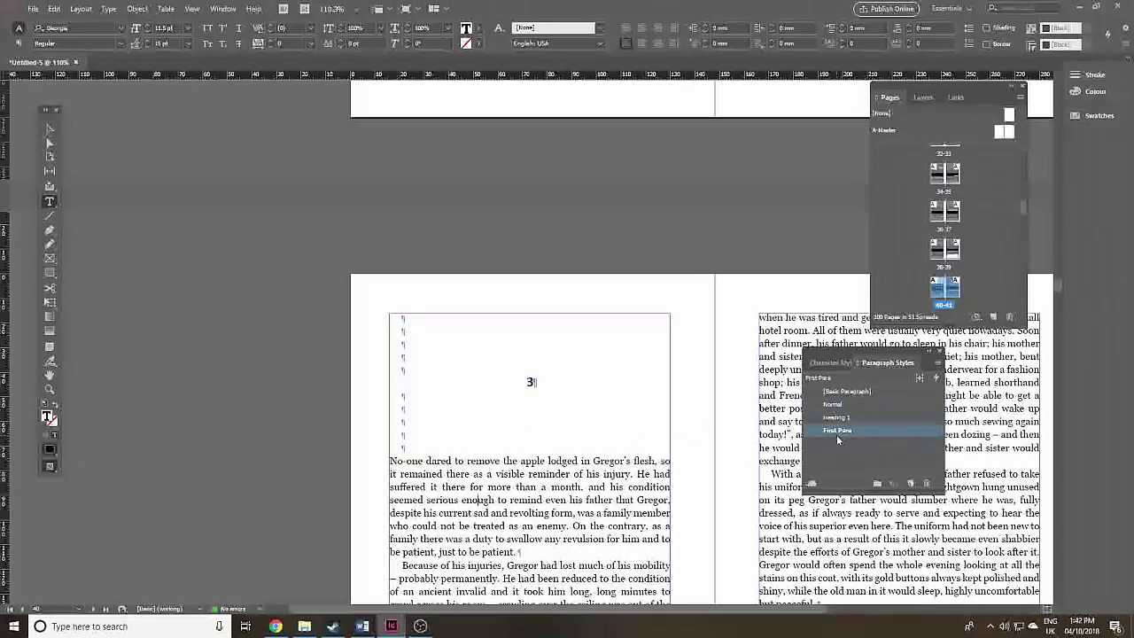
Review the layout of the chapter 3 opening spread and locate the page where the manuscript text ends.
{"action": "left_click_drag", "start_coordinate": [804, 610], "coordinate": [929, 576]}
{"action": "scroll", "coordinate": [449, 256], "scroll_direction": "down", "scroll_amount": 1}
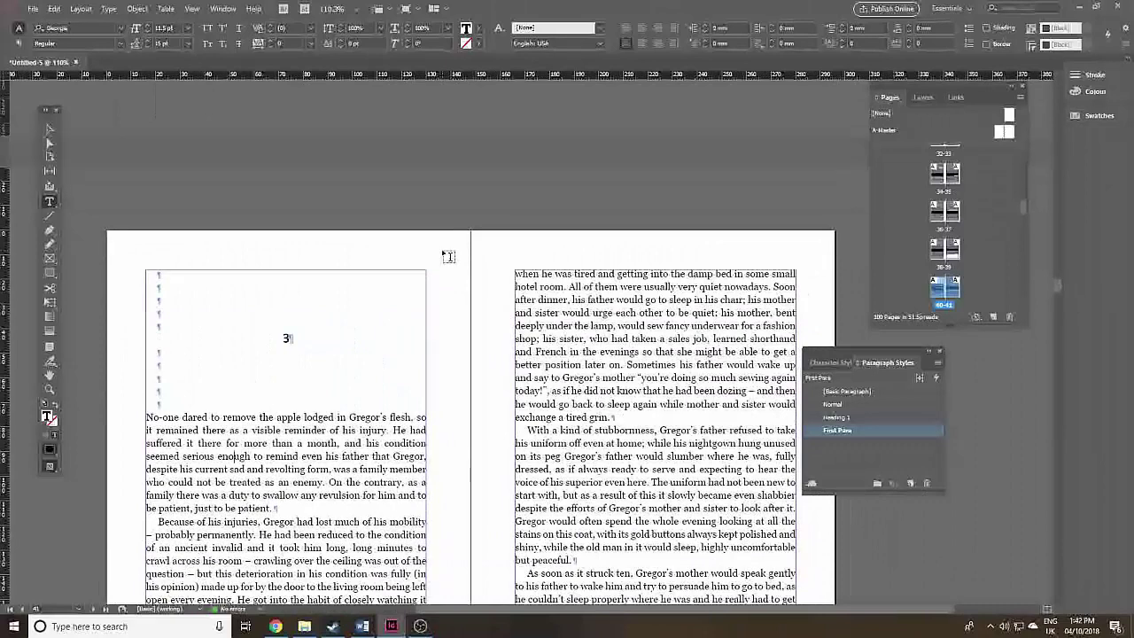
{"action": "scroll", "coordinate": [448, 256], "scroll_direction": "down", "scroll_amount": 1}
{"action": "scroll", "coordinate": [448, 256], "scroll_direction": "down", "scroll_amount": 1}
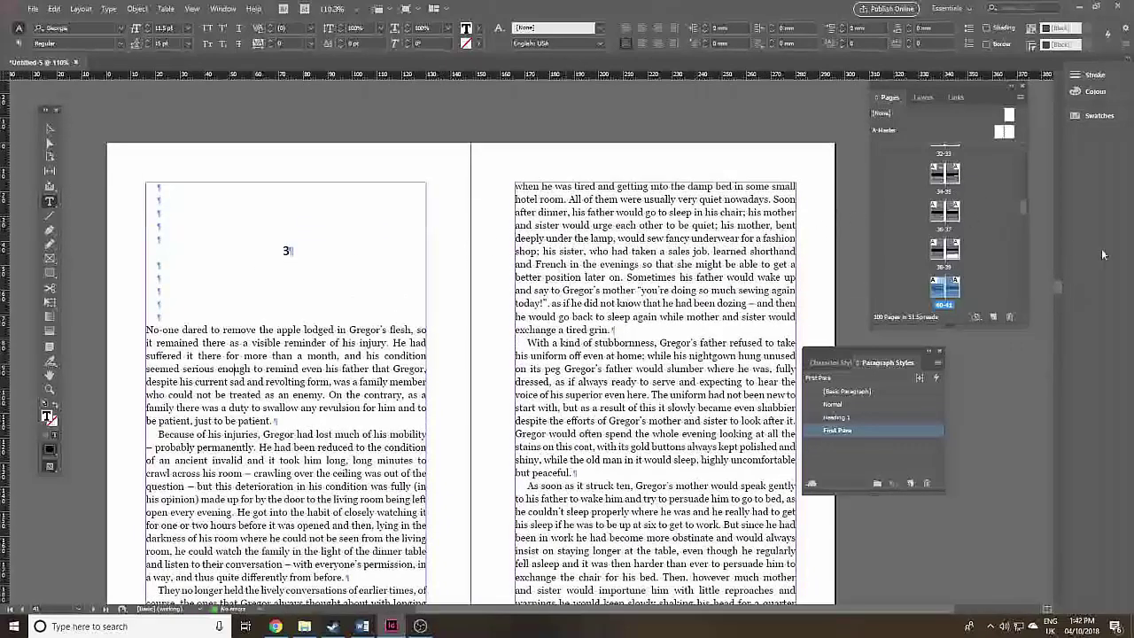
{"action": "left_click_drag", "start_coordinate": [1024, 204], "coordinate": [1026, 231]}
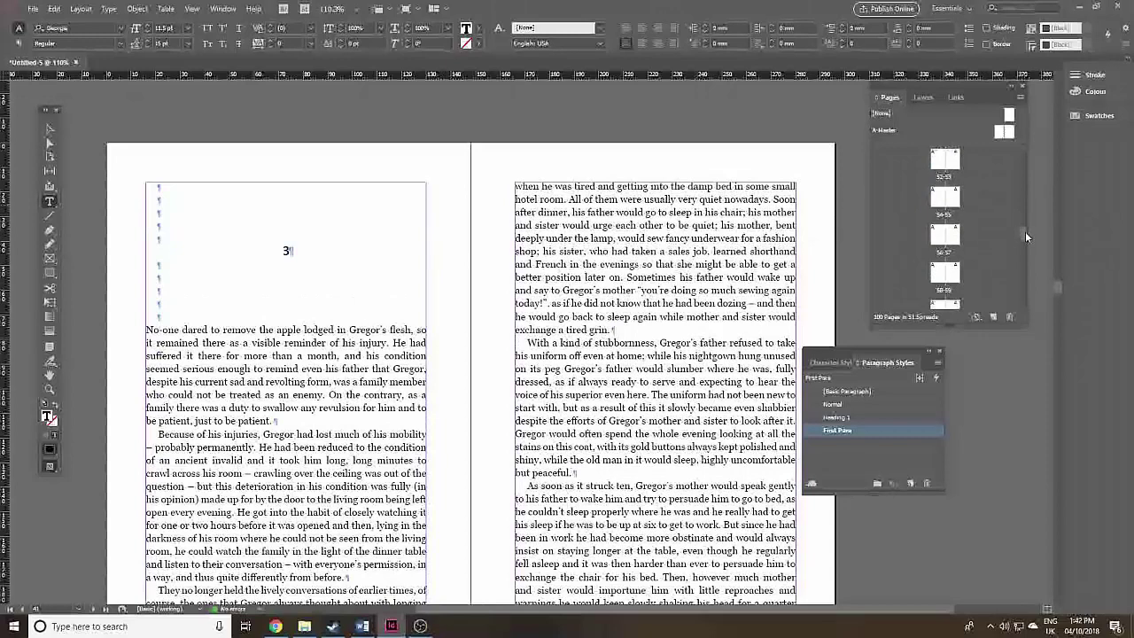
{"action": "left_click", "coordinate": [942, 244]}
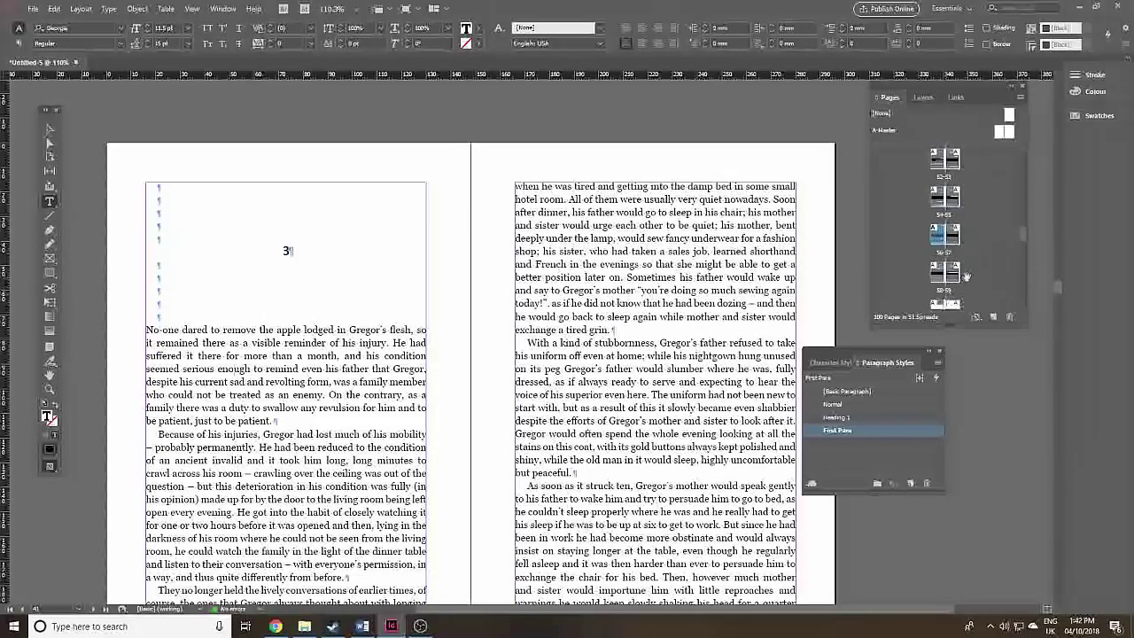
{"action": "scroll", "coordinate": [943, 299], "scroll_direction": "down", "scroll_amount": 1}
{"action": "double_click", "coordinate": [942, 300]}
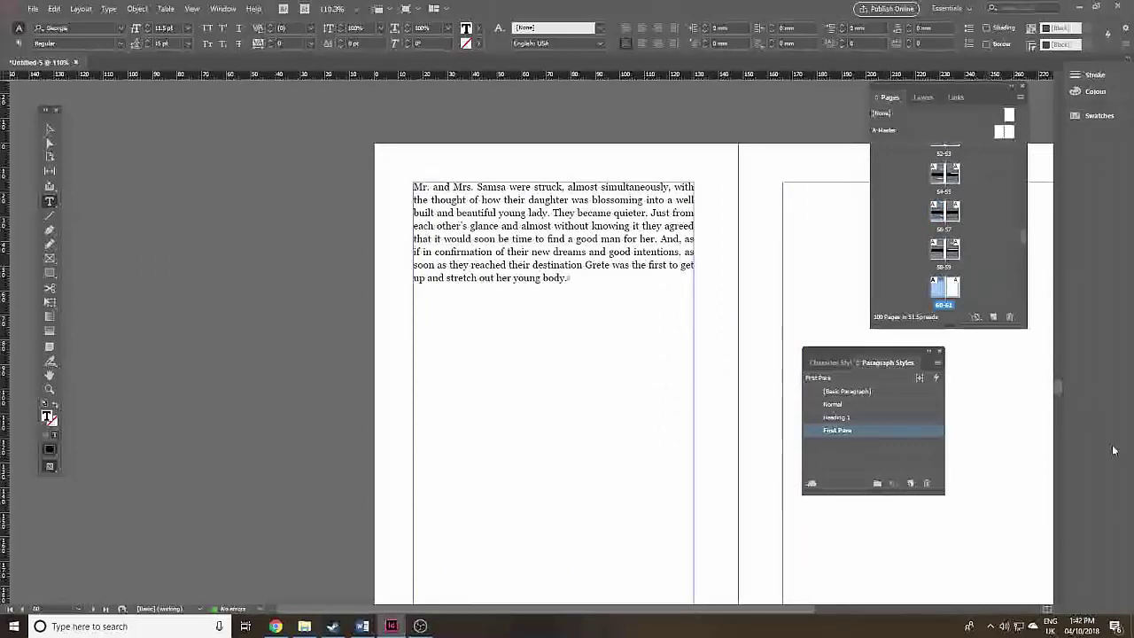
{"action": "left_click_drag", "start_coordinate": [1060, 383], "coordinate": [1061, 382]}
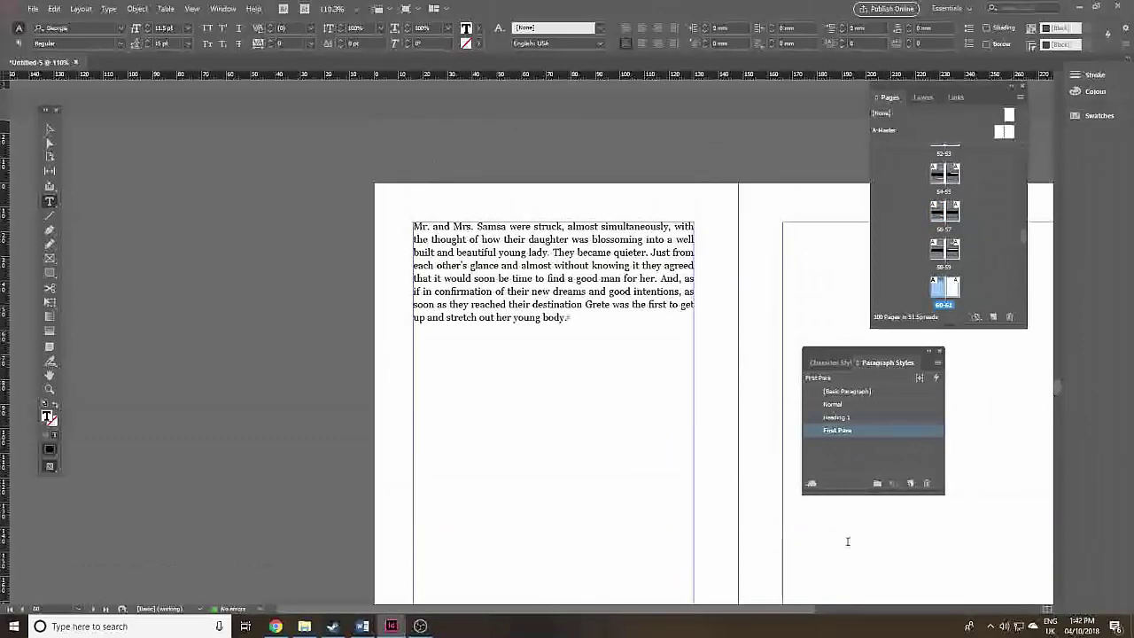
{"action": "left_click_drag", "start_coordinate": [751, 612], "coordinate": [896, 586]}
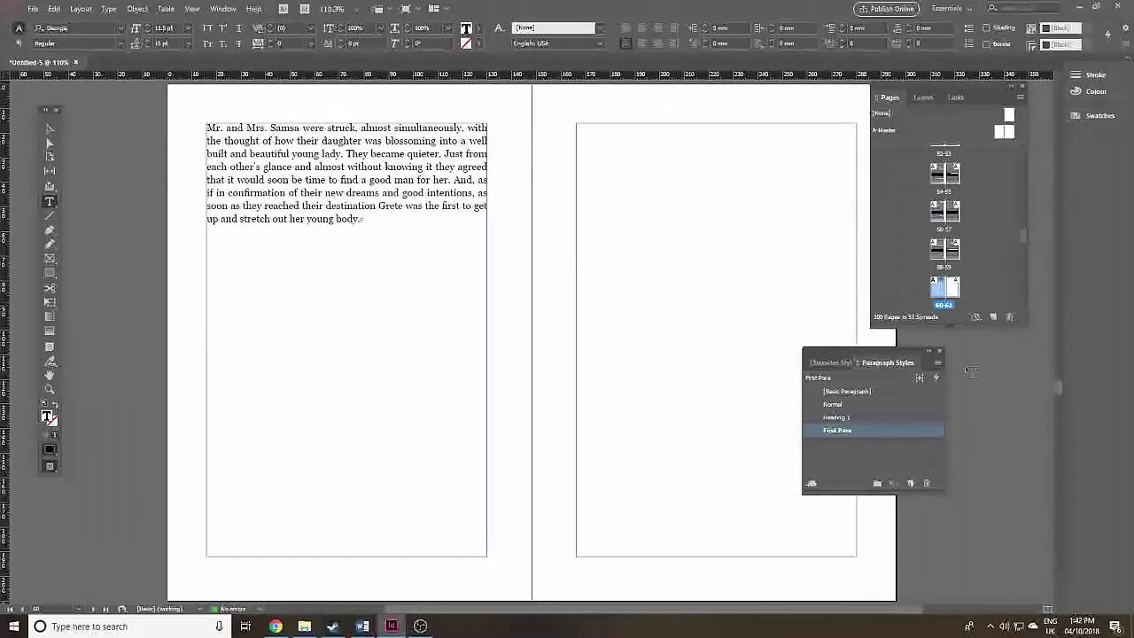
Delete the empty pages 61 to 100 after the end of the manuscript, including the objects they contain.
{"action": "double_click", "coordinate": [957, 289]}
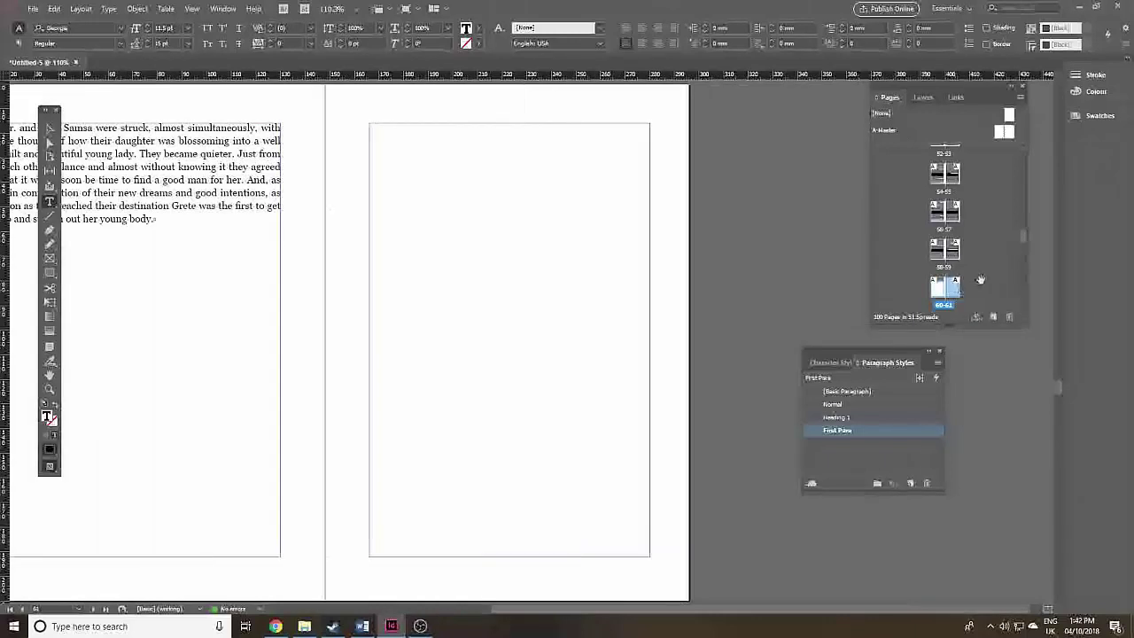
{"action": "left_click_drag", "start_coordinate": [1025, 233], "coordinate": [1023, 300]}
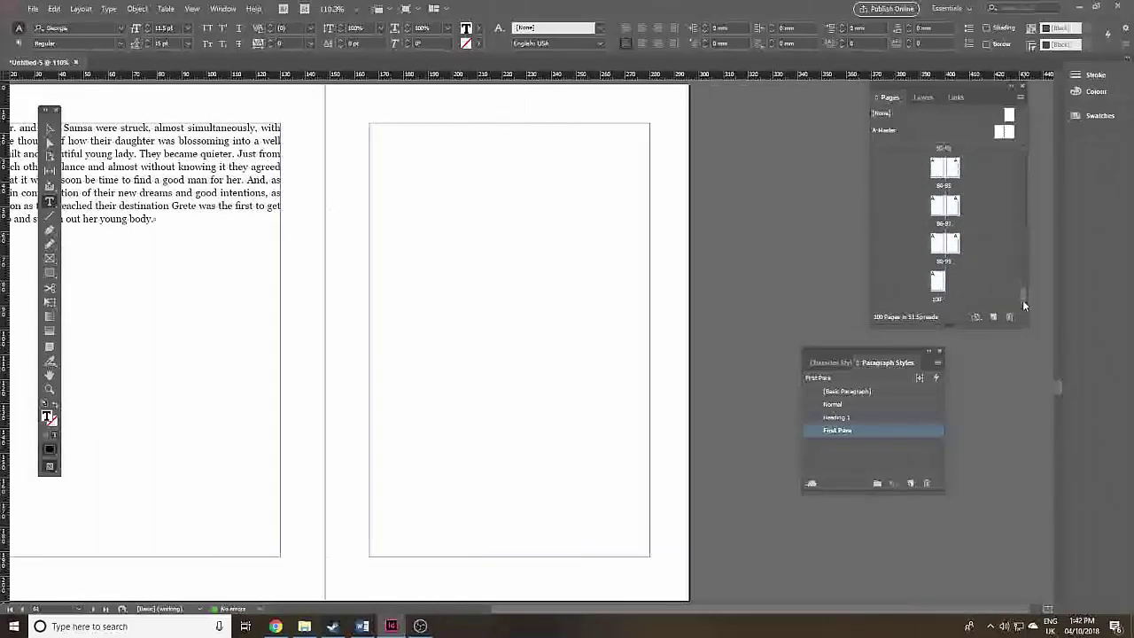
{"action": "left_click", "coordinate": [940, 285], "text": "shift"}
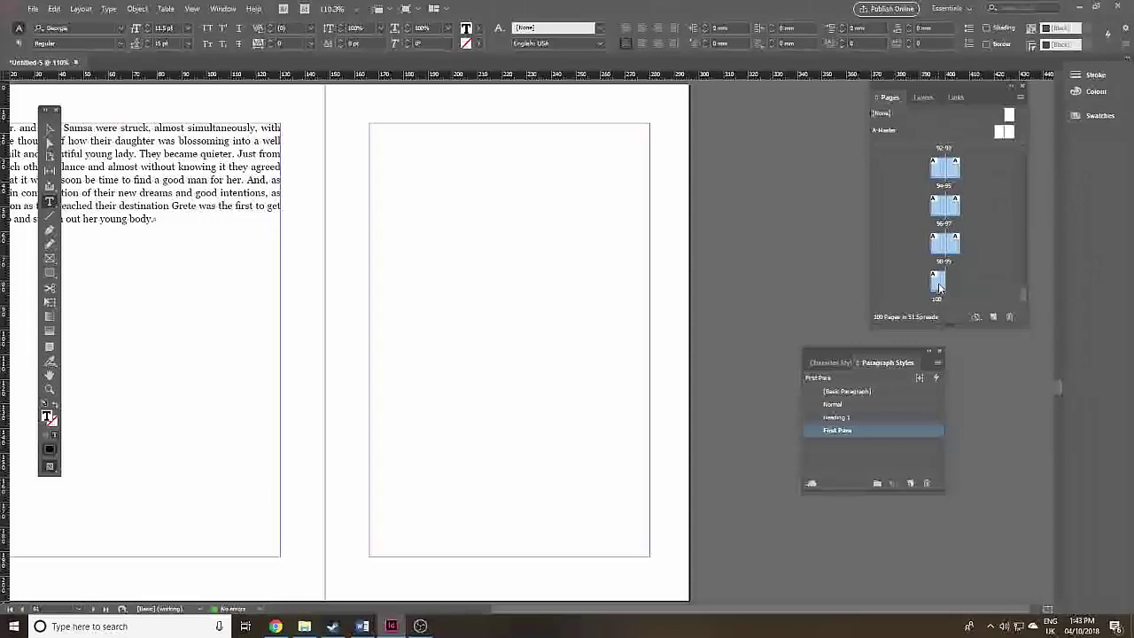
{"action": "left_click", "coordinate": [1018, 99]}
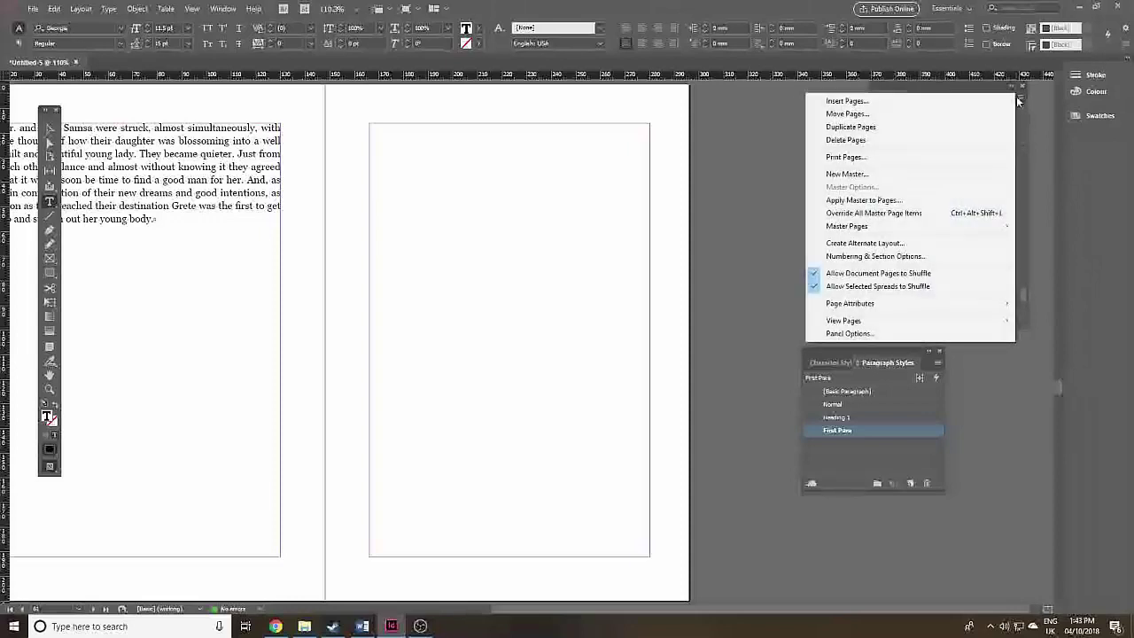
{"action": "left_click", "coordinate": [919, 142]}
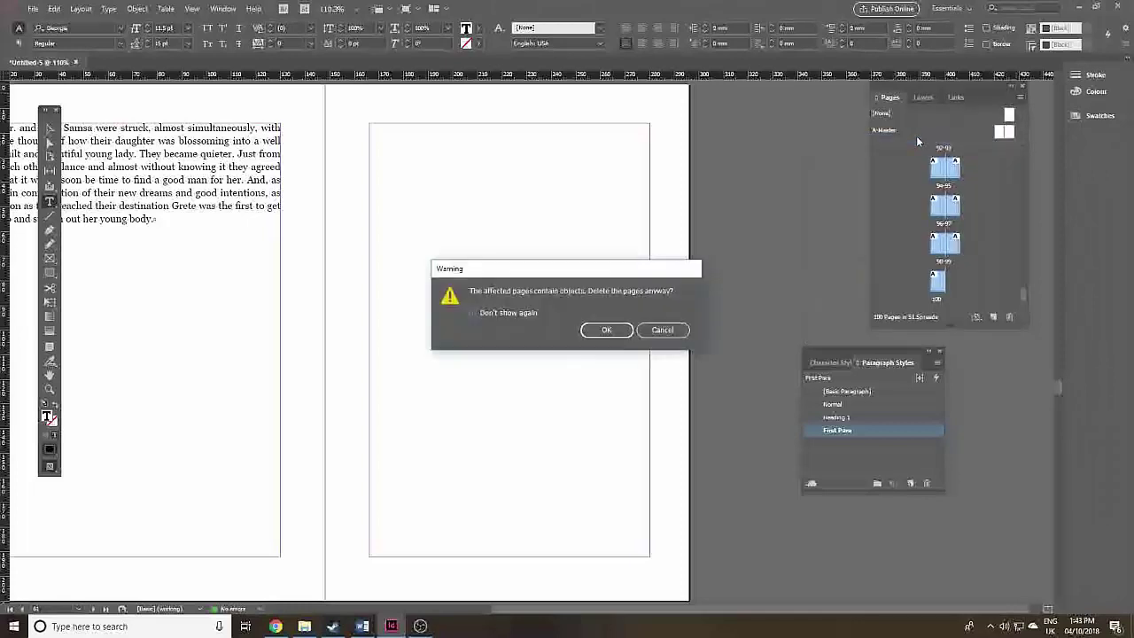
{"action": "left_click", "coordinate": [608, 330]}
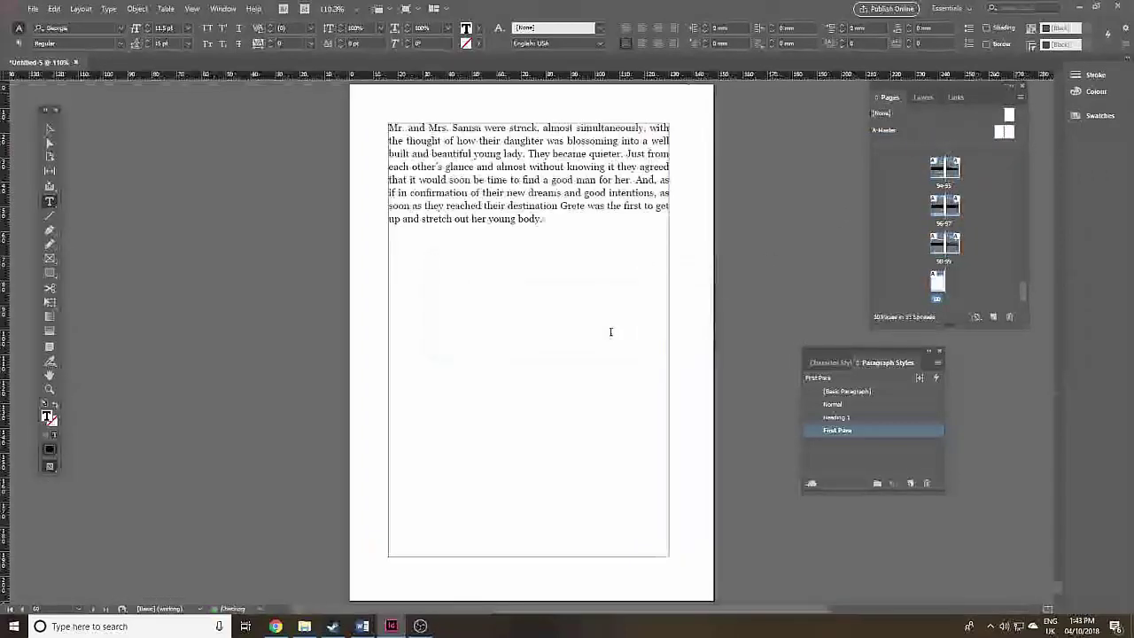
{"action": "left_click", "coordinate": [939, 285]}
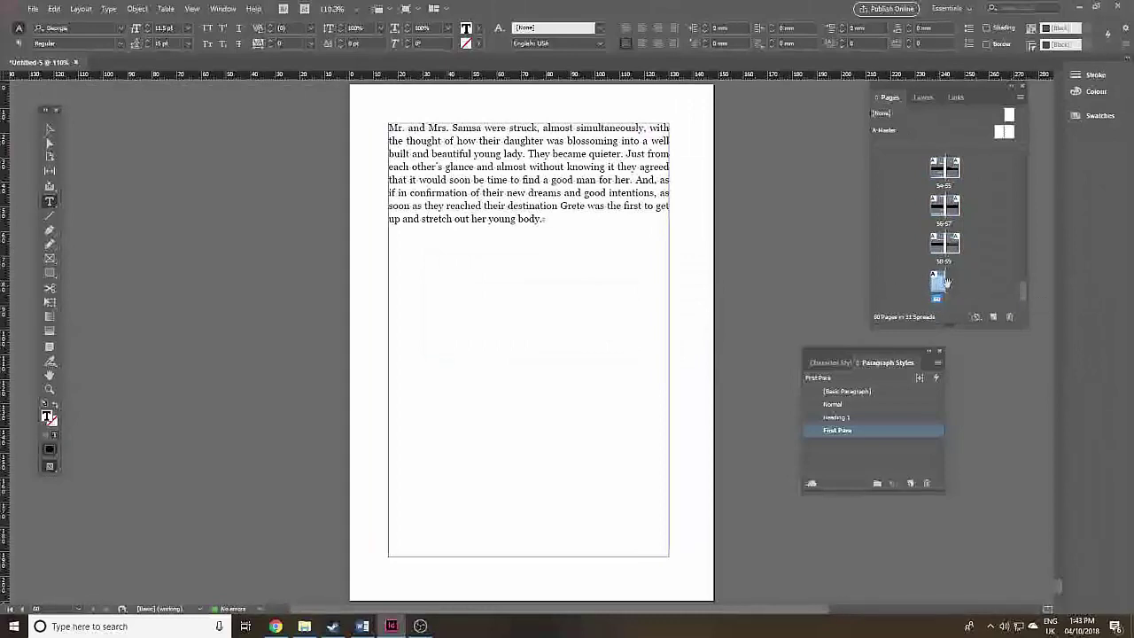
{"action": "left_click_drag", "start_coordinate": [1024, 290], "coordinate": [1034, 159]}
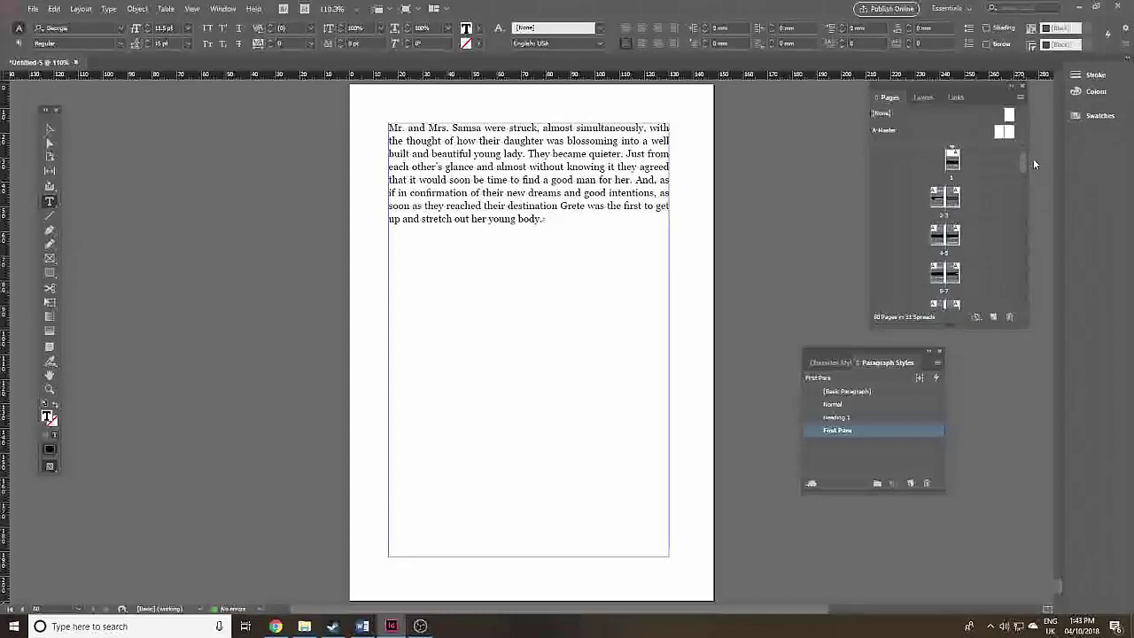
On the A-Master's left page, draw a text frame about 114 mm wide and 9.5 mm high directly below the main text area.
{"action": "left_click", "coordinate": [952, 161]}
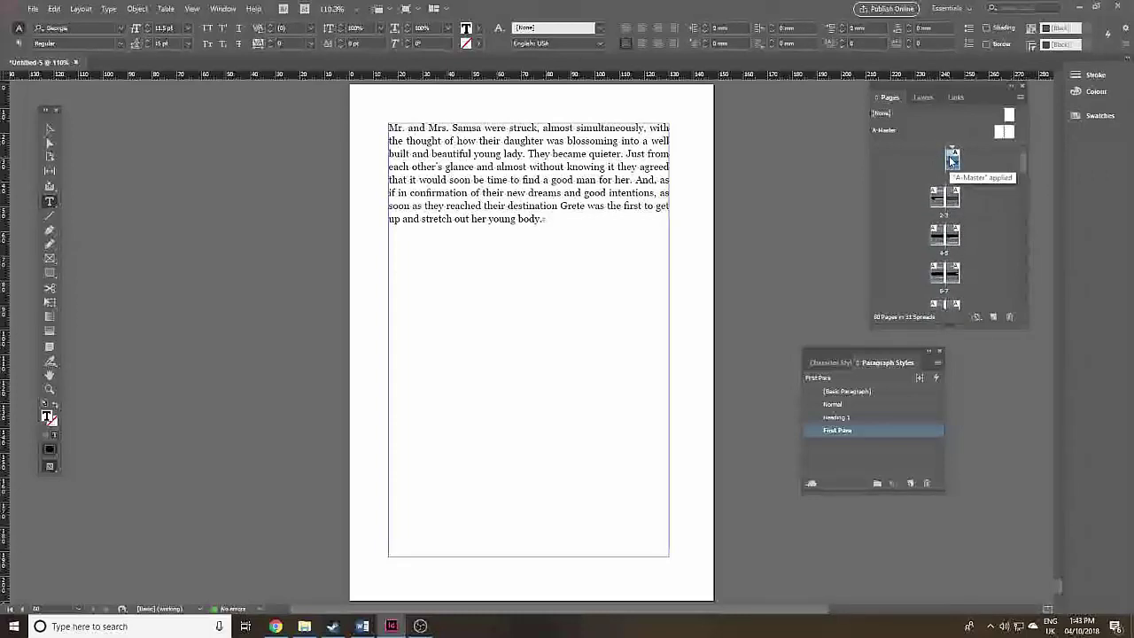
{"action": "double_click", "coordinate": [952, 162]}
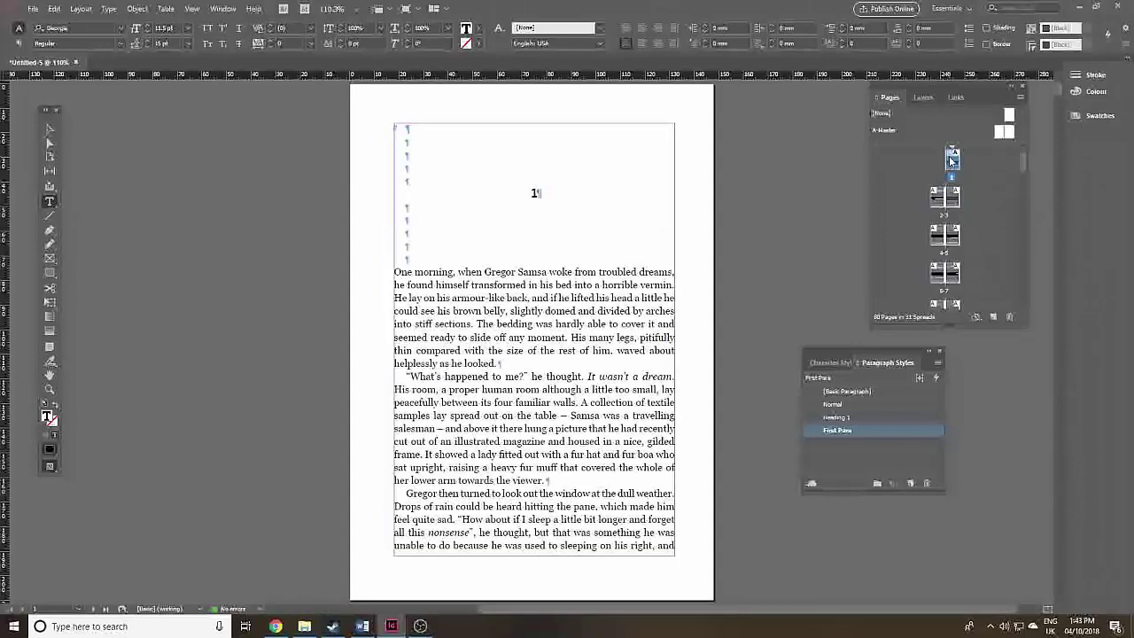
{"action": "double_click", "coordinate": [998, 133]}
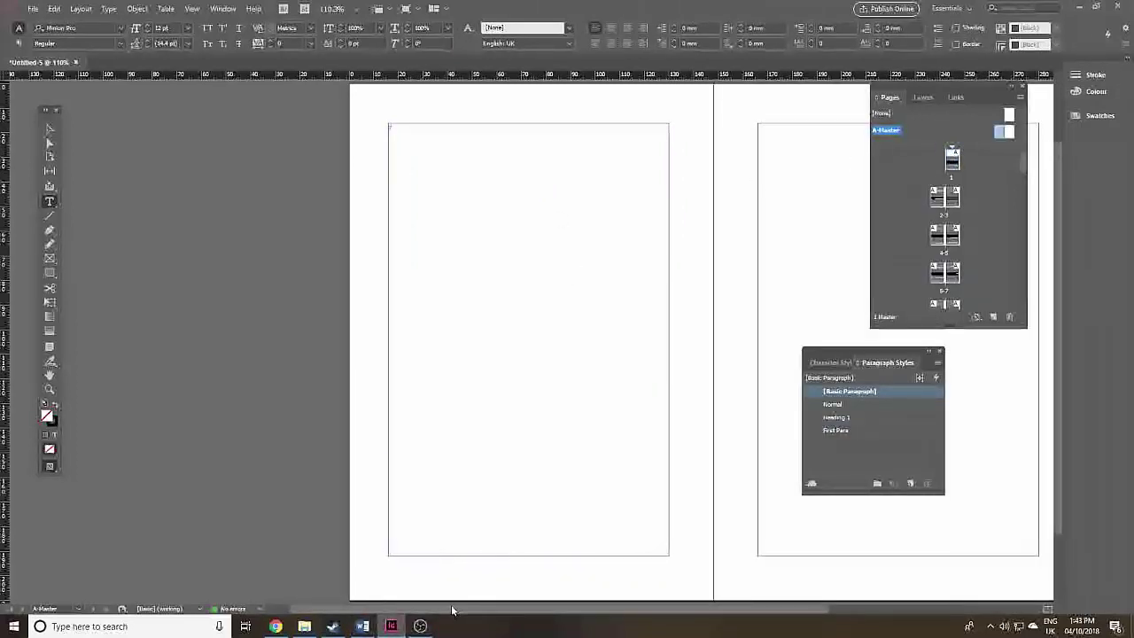
{"action": "left_click_drag", "start_coordinate": [452, 610], "coordinate": [548, 602]}
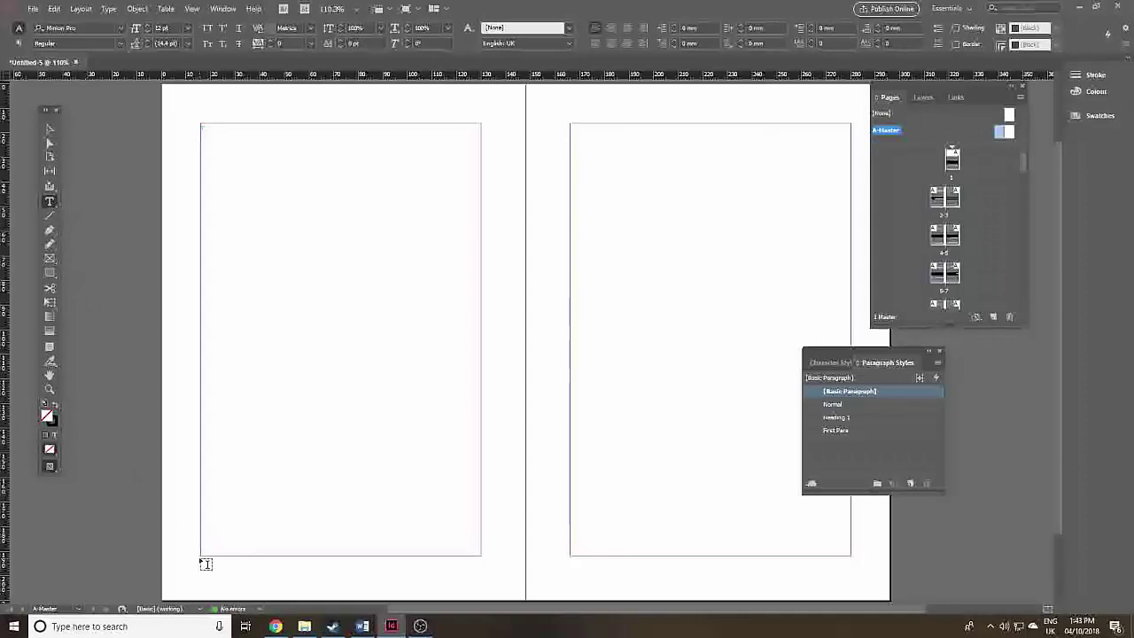
{"action": "left_click_drag", "start_coordinate": [203, 558], "coordinate": [470, 580]}
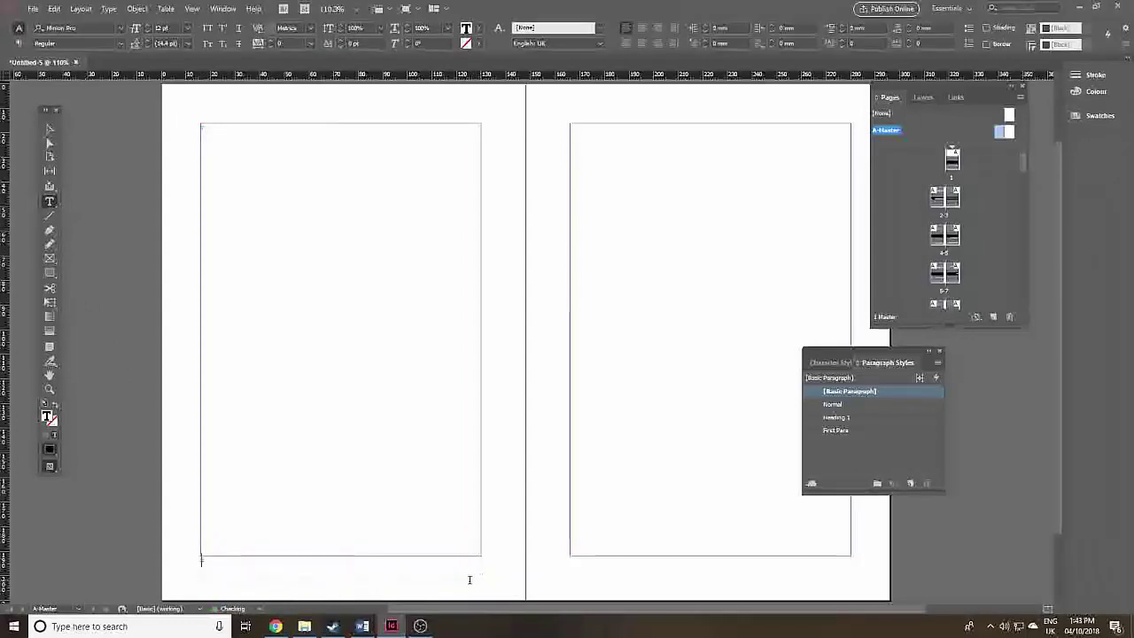
Move the footer frame down to Y 196 mm and add ruler guides along its upper and left edges.
{"action": "left_click", "coordinate": [48, 129]}
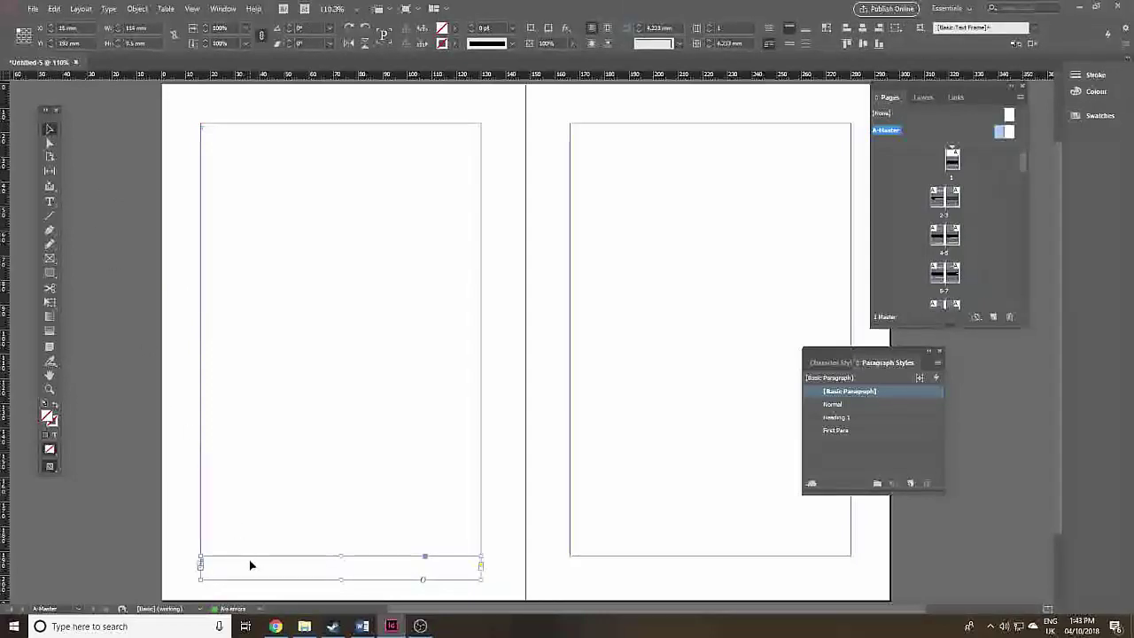
{"action": "key", "text": "Down"}
{"action": "key", "text": "Down"}
{"action": "key", "text": "Down"}
{"action": "key", "text": "Down"}
{"action": "key", "text": "Down"}
{"action": "key", "text": "Down"}
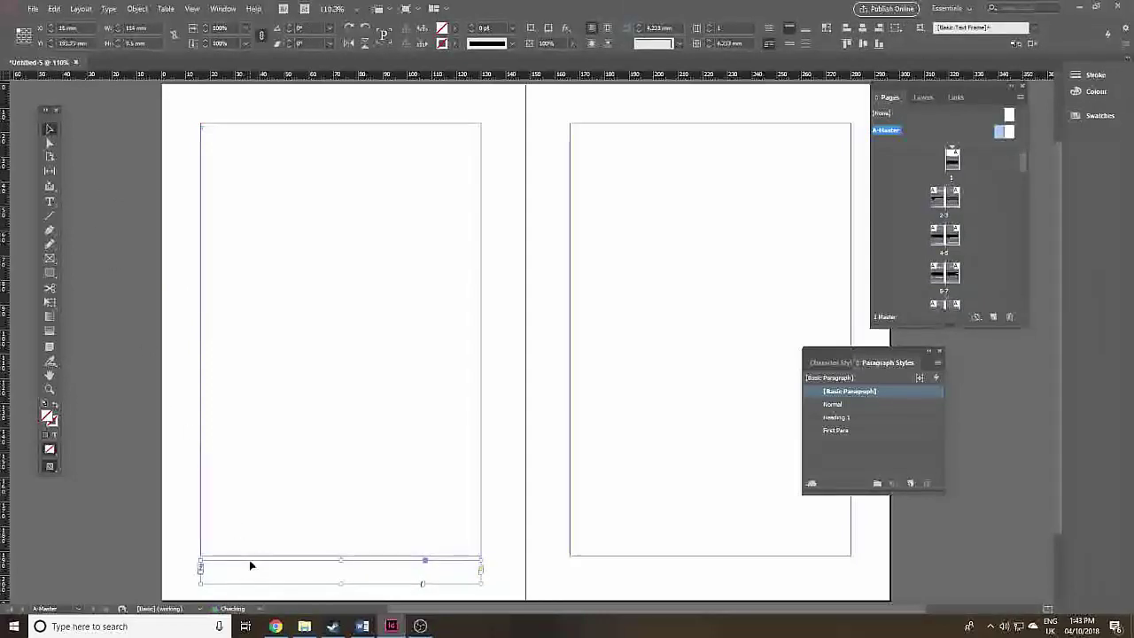
{"action": "key", "text": "Down"}
{"action": "key", "text": "Down"}
{"action": "key", "text": "Down"}
{"action": "key", "text": "Down"}
{"action": "key", "text": "Down"}
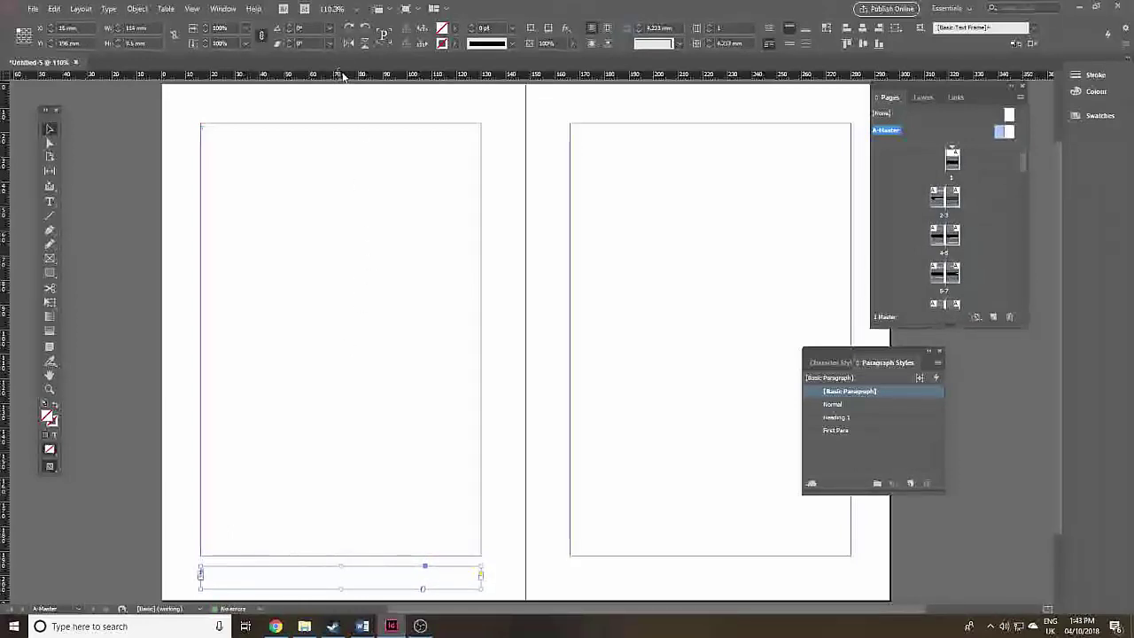
{"action": "left_click_drag", "start_coordinate": [343, 75], "coordinate": [328, 566]}
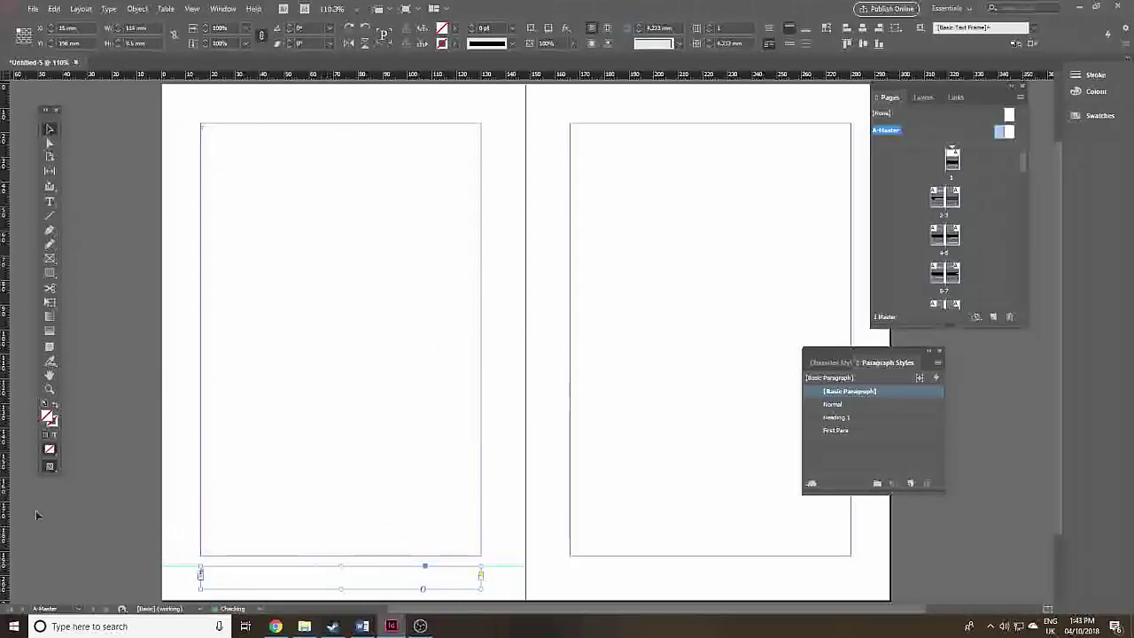
{"action": "left_click_drag", "start_coordinate": [5, 502], "coordinate": [199, 521]}
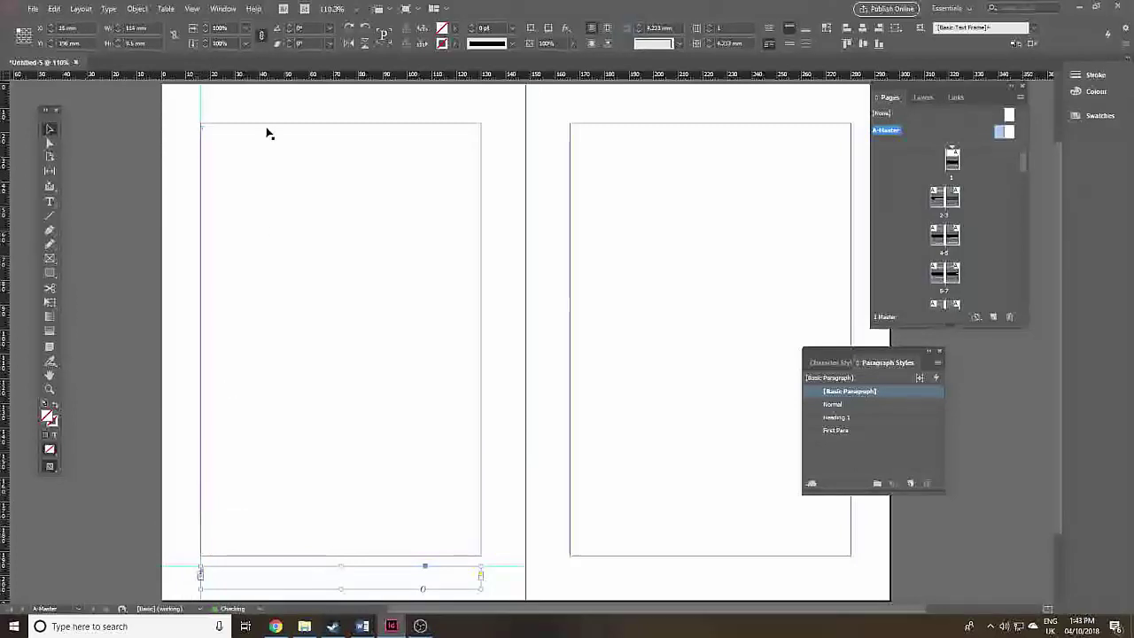
Hide the rulers and show them again.
{"action": "left_click", "coordinate": [192, 9]}
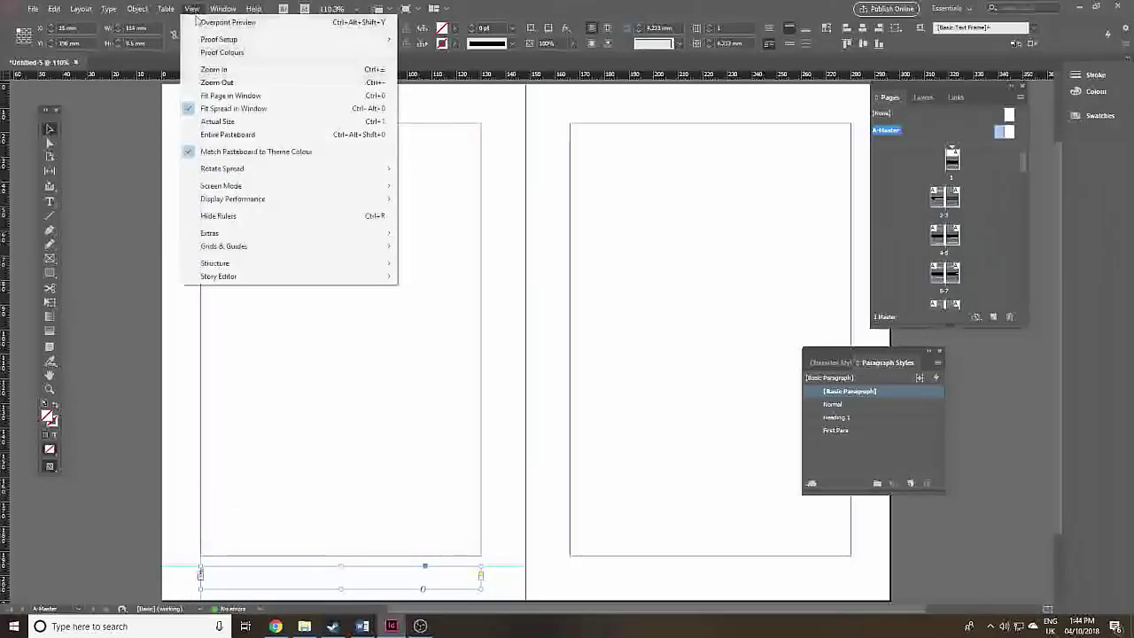
{"action": "left_click", "coordinate": [228, 216]}
{"action": "left_click", "coordinate": [194, 10]}
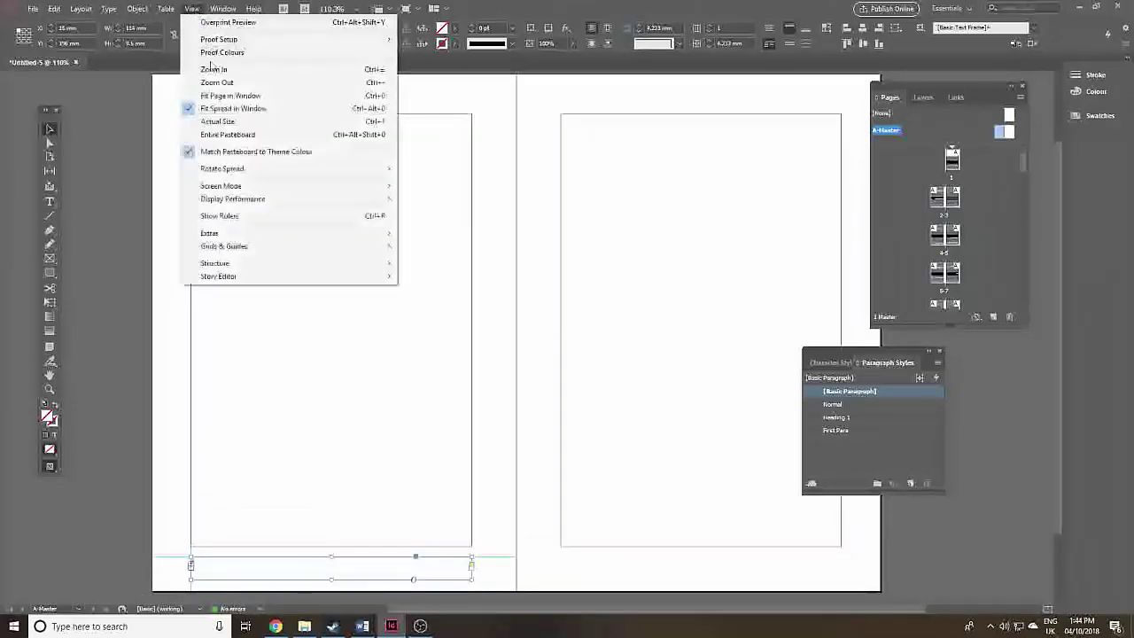
{"action": "left_click", "coordinate": [227, 217]}
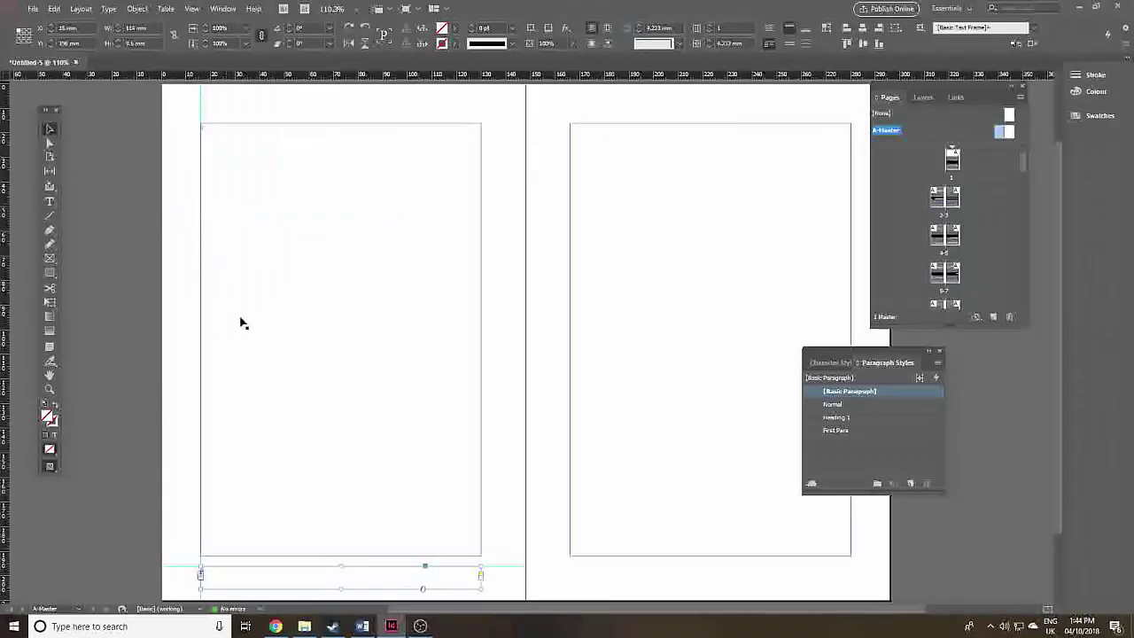
Insert a Current Page Number marker in the footer frame and check the numbering on page 2.
{"action": "left_click", "coordinate": [49, 203]}
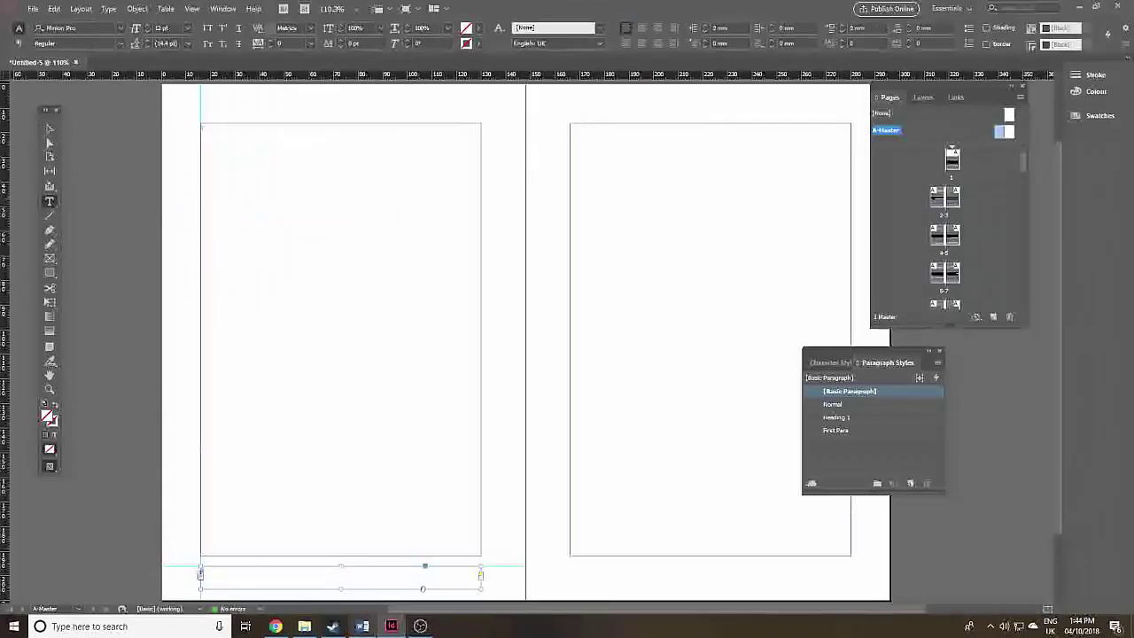
{"action": "left_click", "coordinate": [345, 570]}
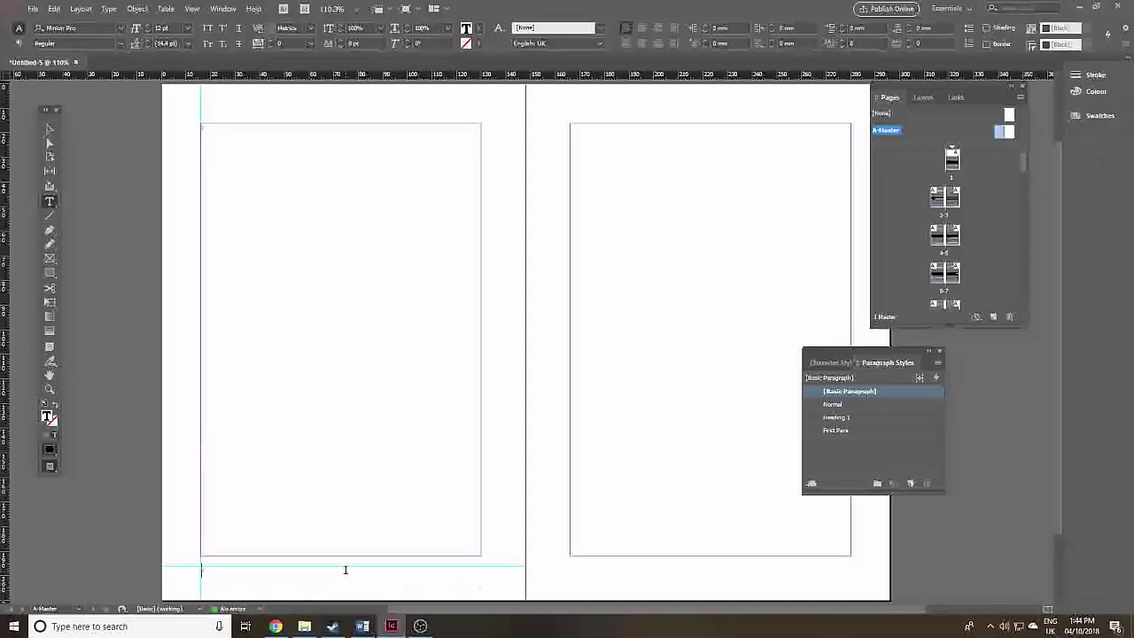
{"action": "left_click", "coordinate": [109, 10]}
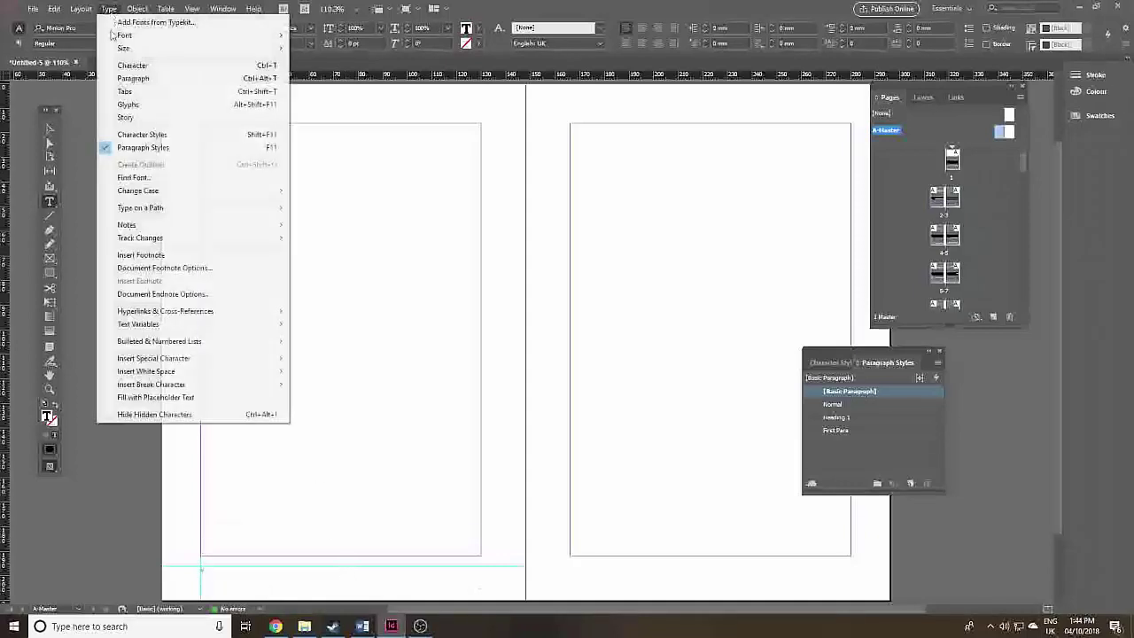
{"action": "mouse_move", "coordinate": [166, 363]}
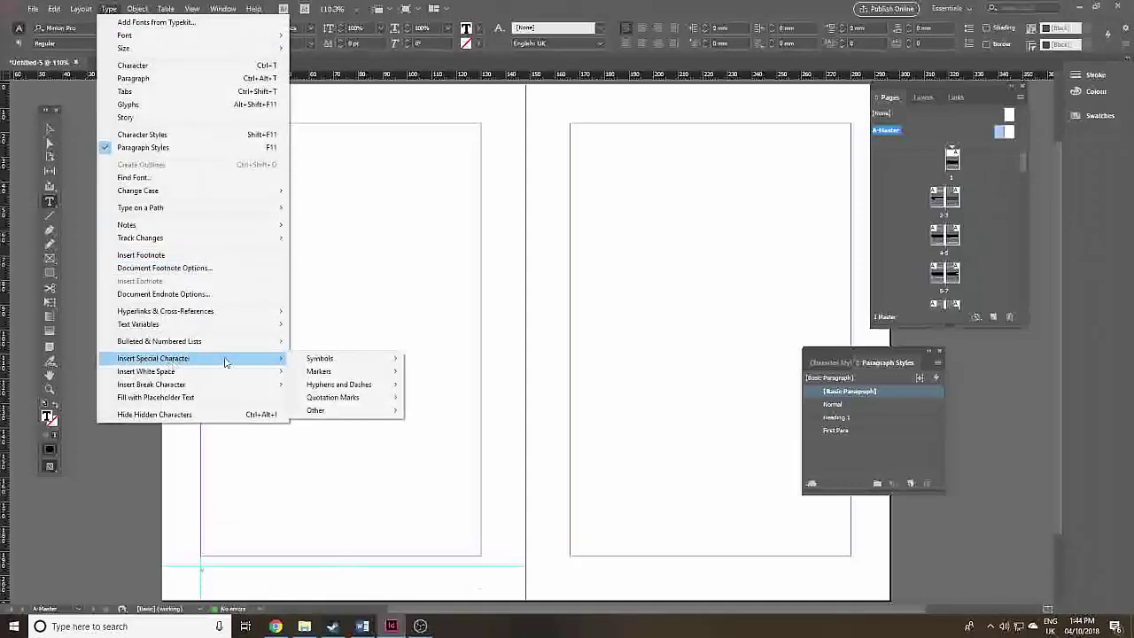
{"action": "mouse_move", "coordinate": [328, 374]}
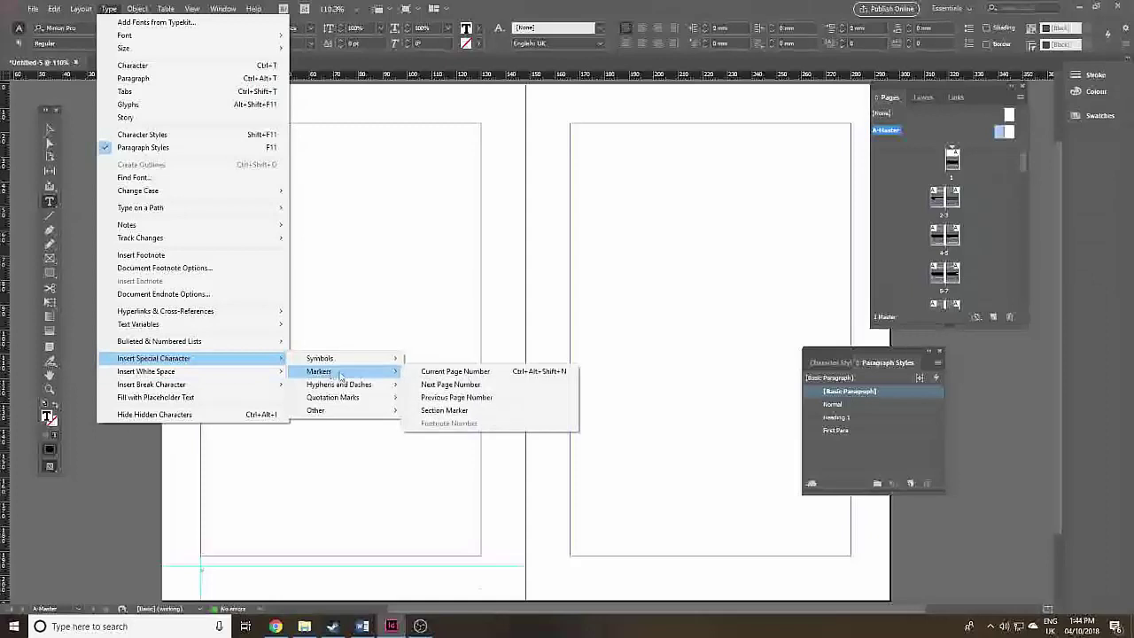
{"action": "left_click", "coordinate": [497, 378]}
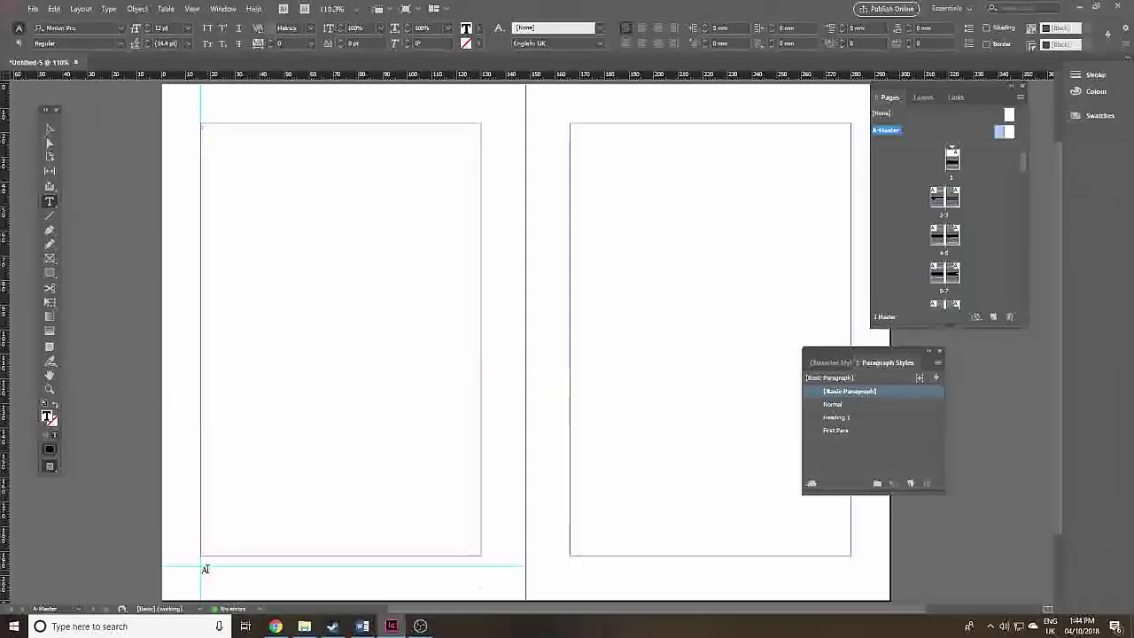
{"action": "double_click", "coordinate": [943, 203]}
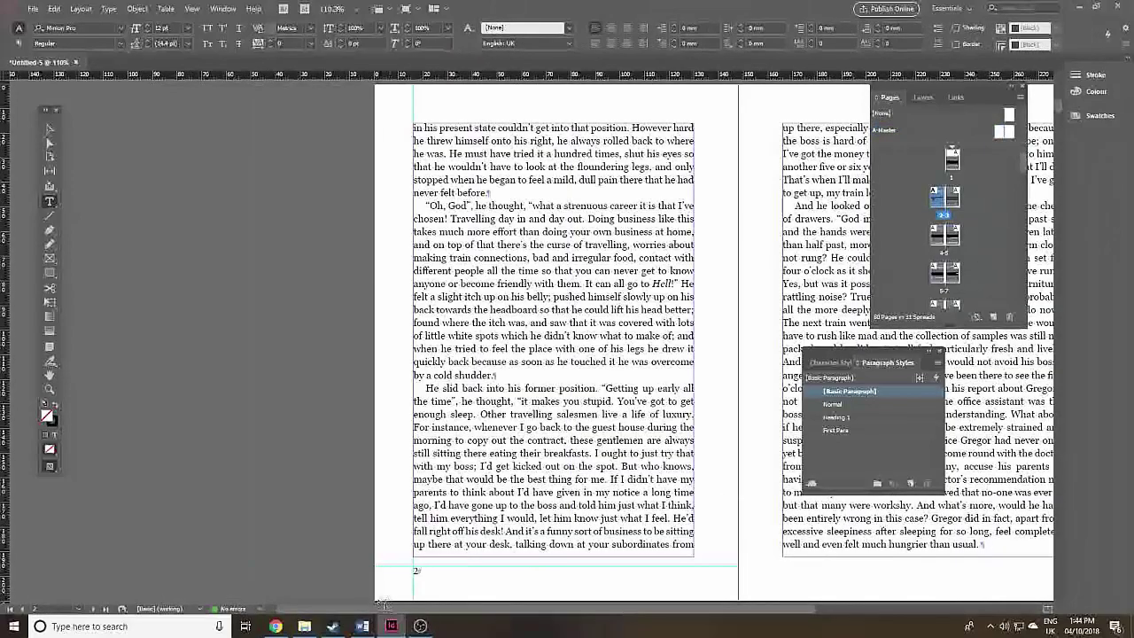
{"action": "left_click_drag", "start_coordinate": [384, 611], "coordinate": [450, 611]}
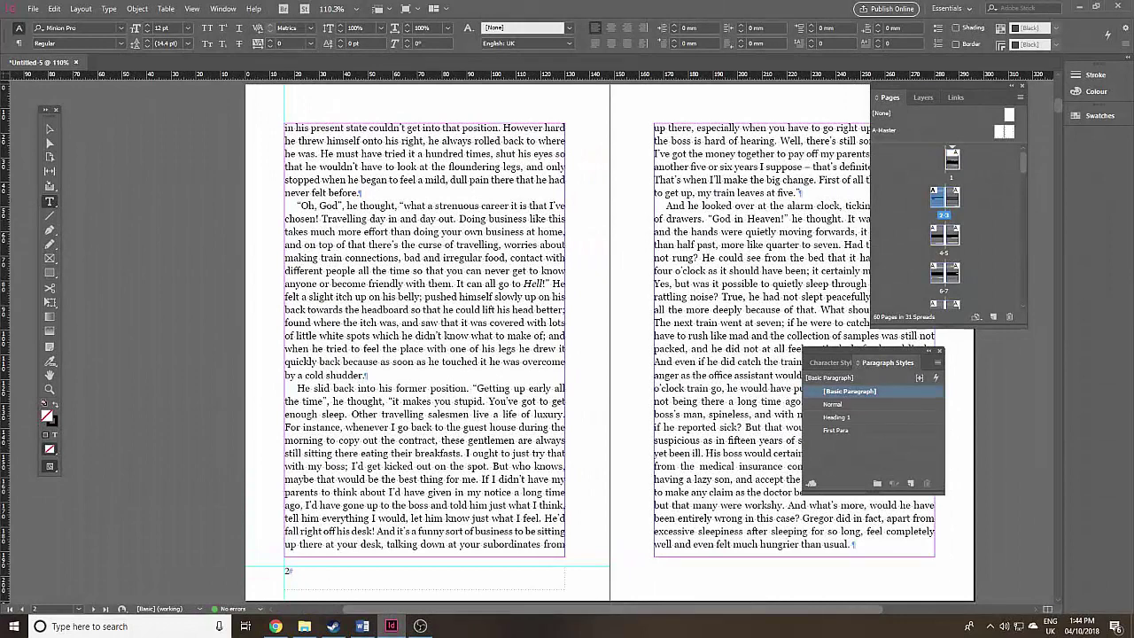
Format the page number marker on the A-Master's left page as centred Calibri at 11 pt.
{"action": "double_click", "coordinate": [1001, 133]}
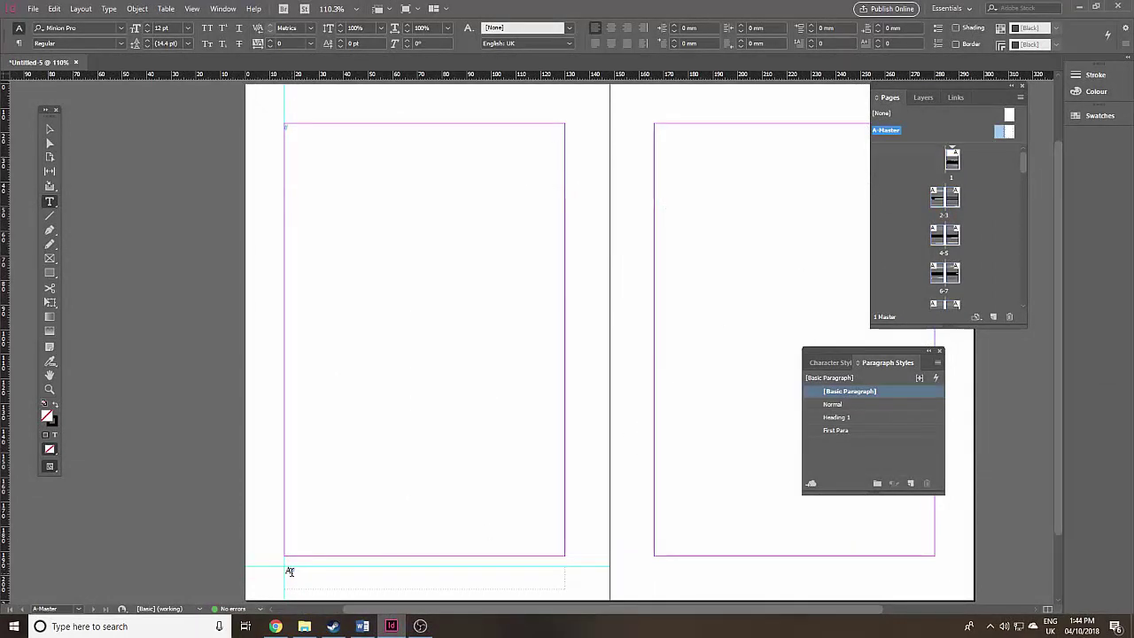
{"action": "left_click", "coordinate": [289, 571]}
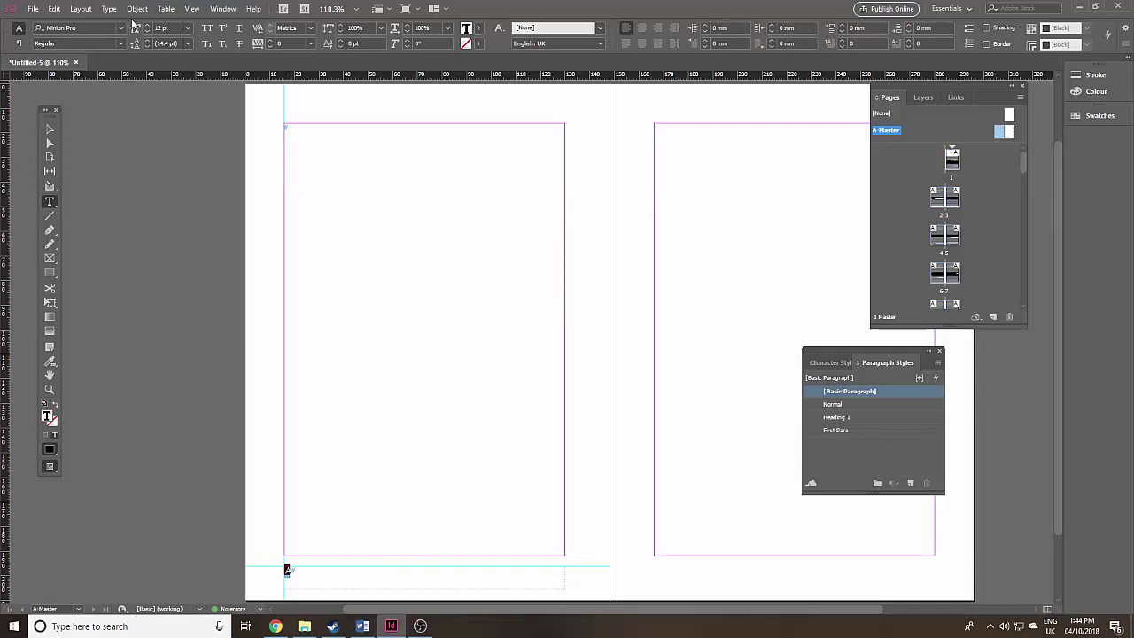
{"action": "left_click", "coordinate": [121, 31]}
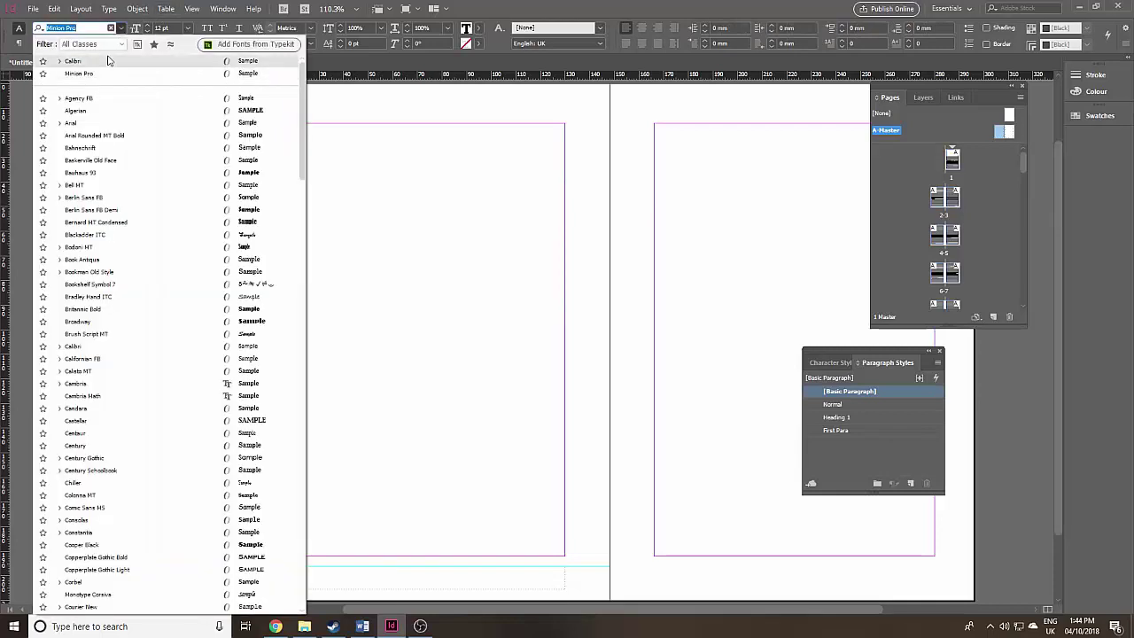
{"action": "left_click", "coordinate": [107, 55]}
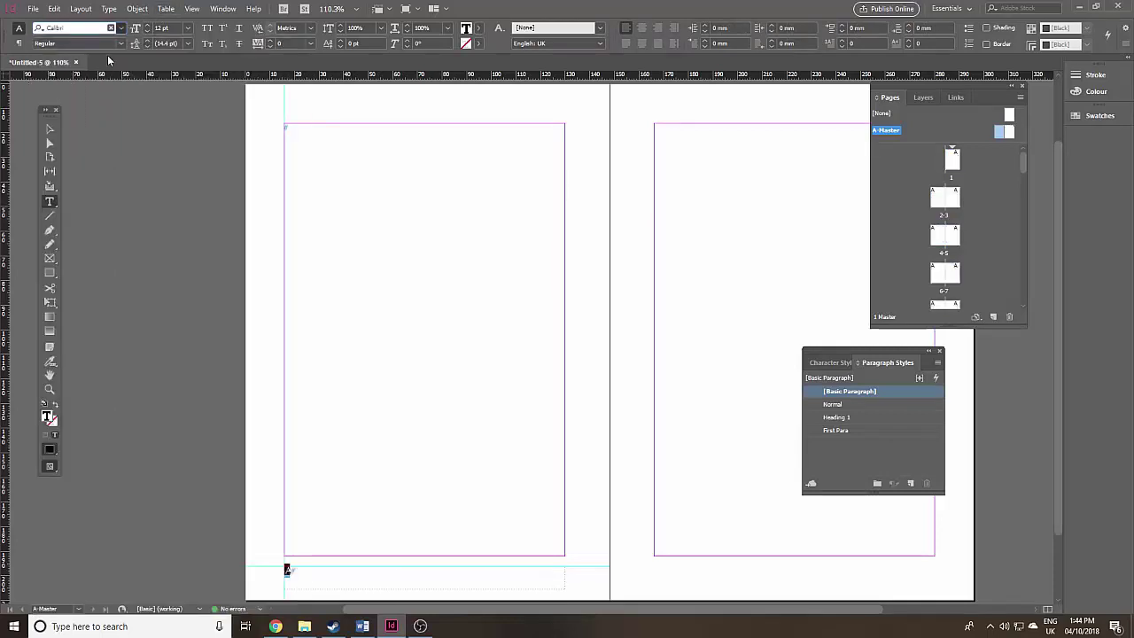
{"action": "left_click", "coordinate": [645, 29]}
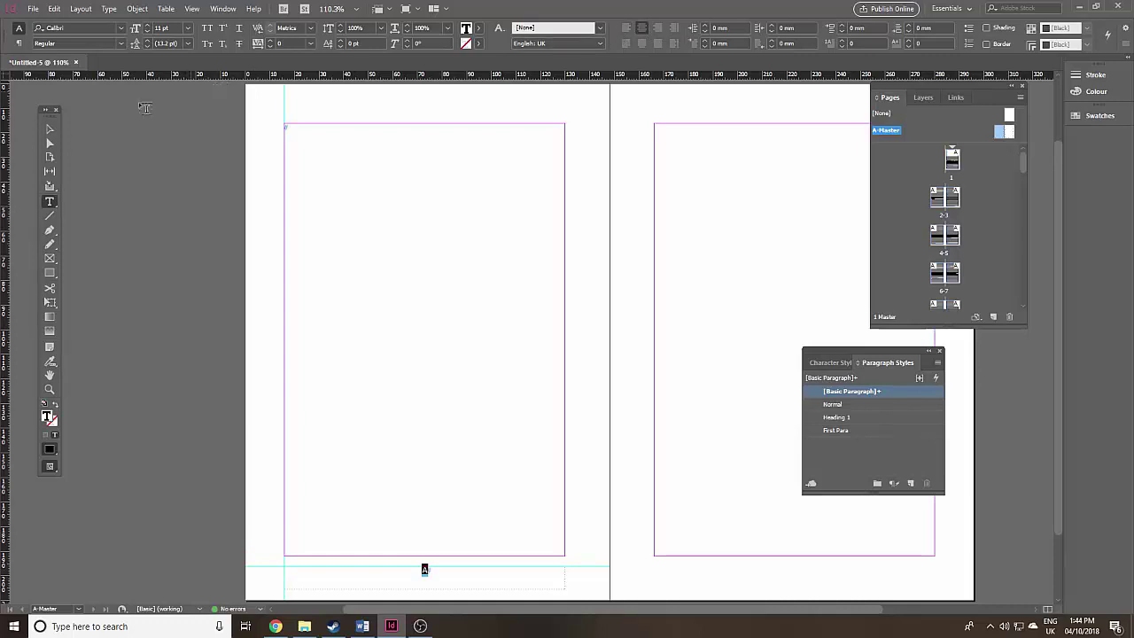
Duplicate the page number frame onto the A-Master's right page at X 166 mm, Y 196 mm, and check the numbering on page 3.
{"action": "left_click", "coordinate": [49, 129]}
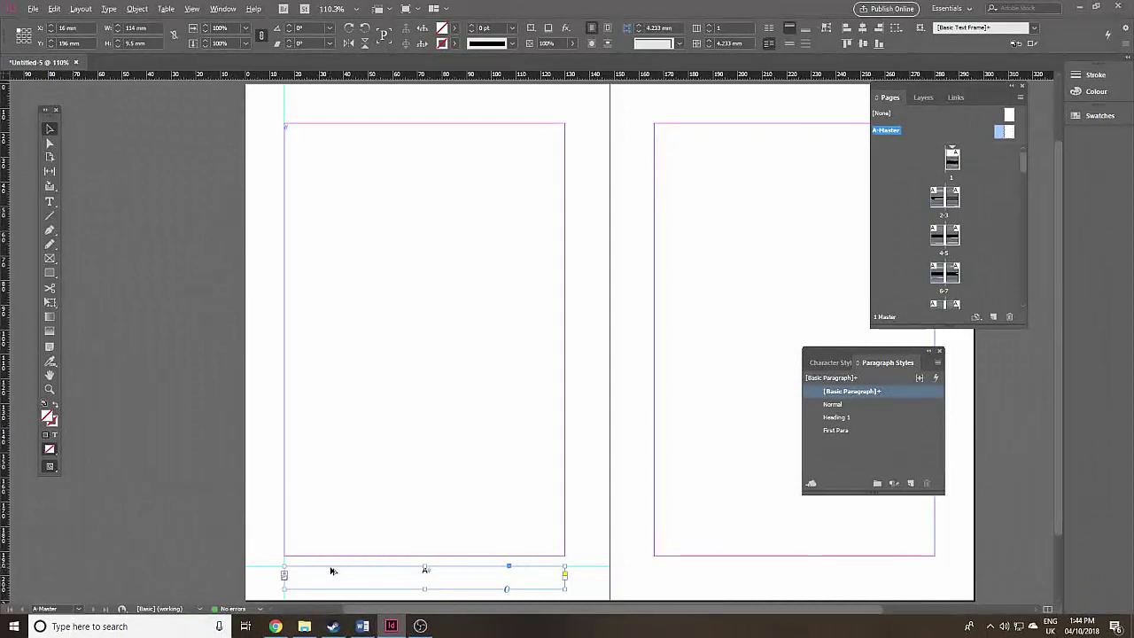
{"action": "left_click_drag", "start_coordinate": [333, 571], "coordinate": [488, 584]}
{"action": "left_click_drag", "start_coordinate": [659, 578], "coordinate": [704, 579]}
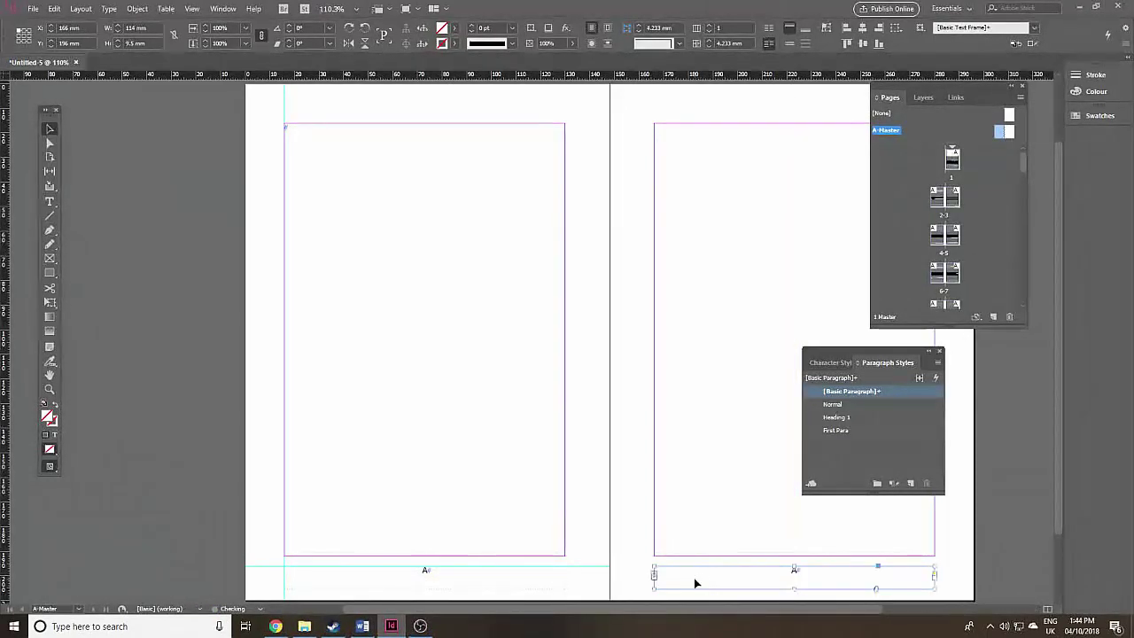
{"action": "double_click", "coordinate": [952, 202]}
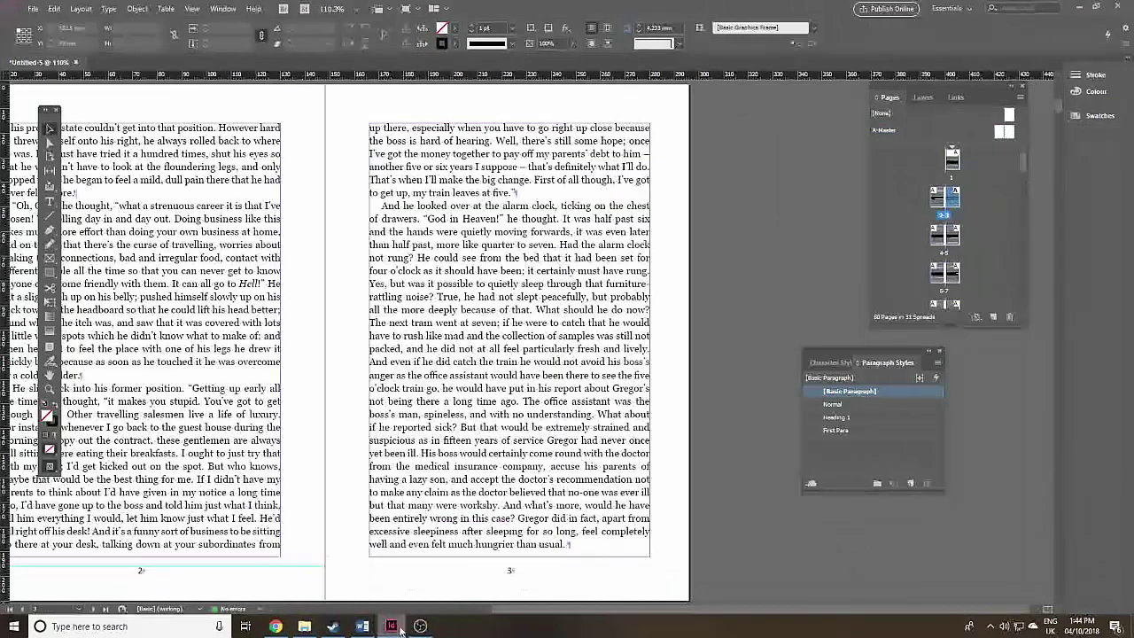
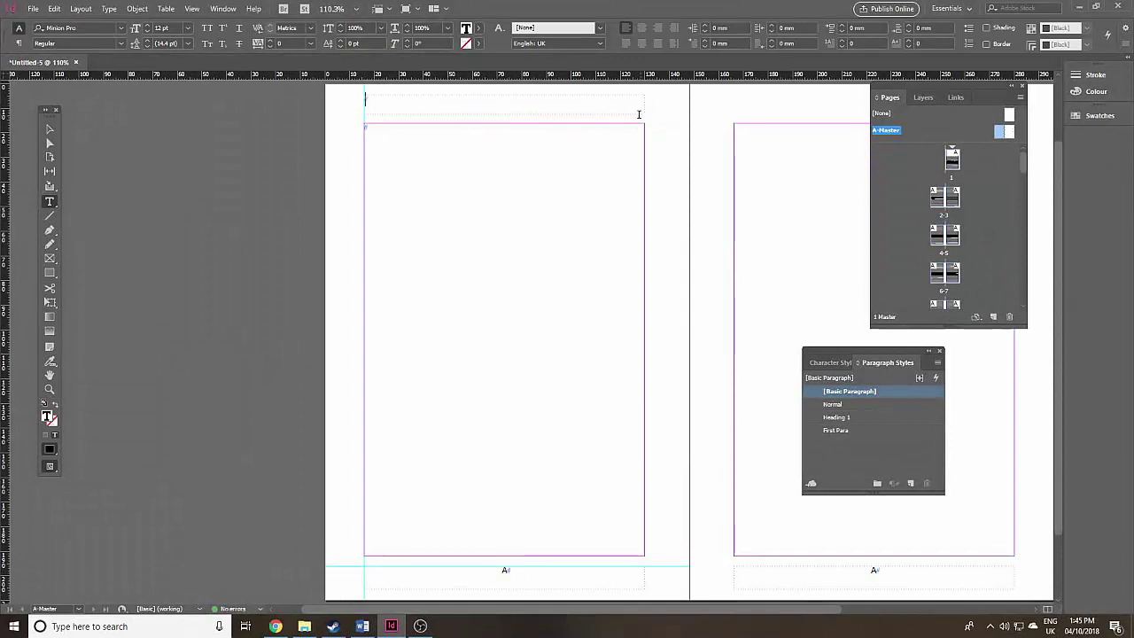
Paste the title The Metamorphosis into the header frame on the A-Master's left page and set its font to Calibri.
{"action": "key", "text": "ctrl+v"}
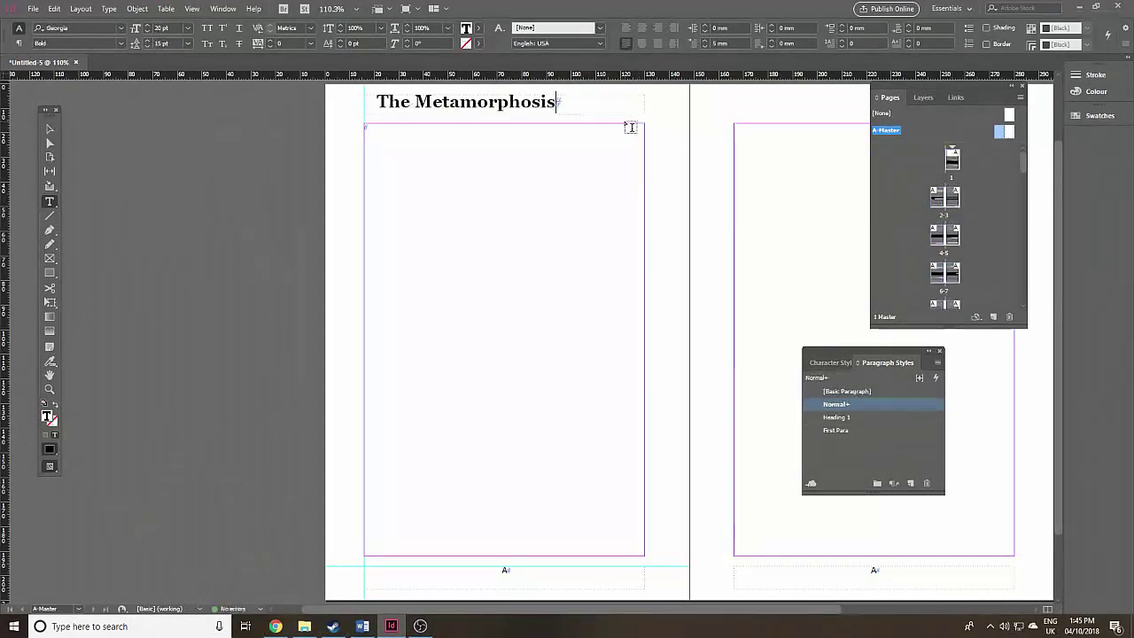
{"action": "left_click_drag", "start_coordinate": [559, 102], "coordinate": [379, 102]}
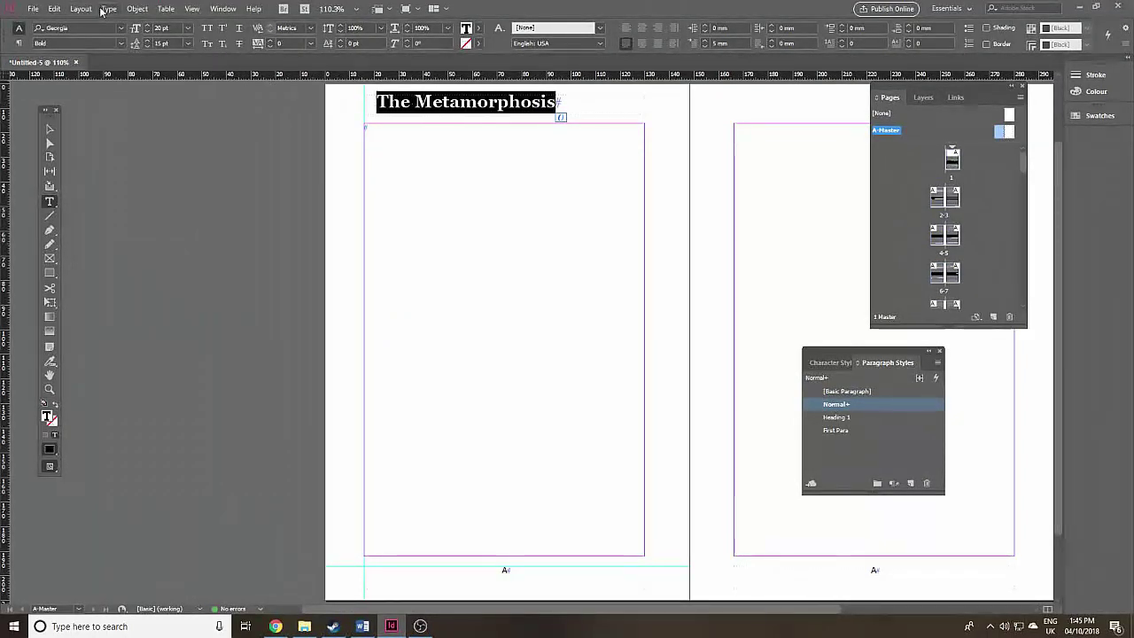
{"action": "left_click", "coordinate": [122, 30]}
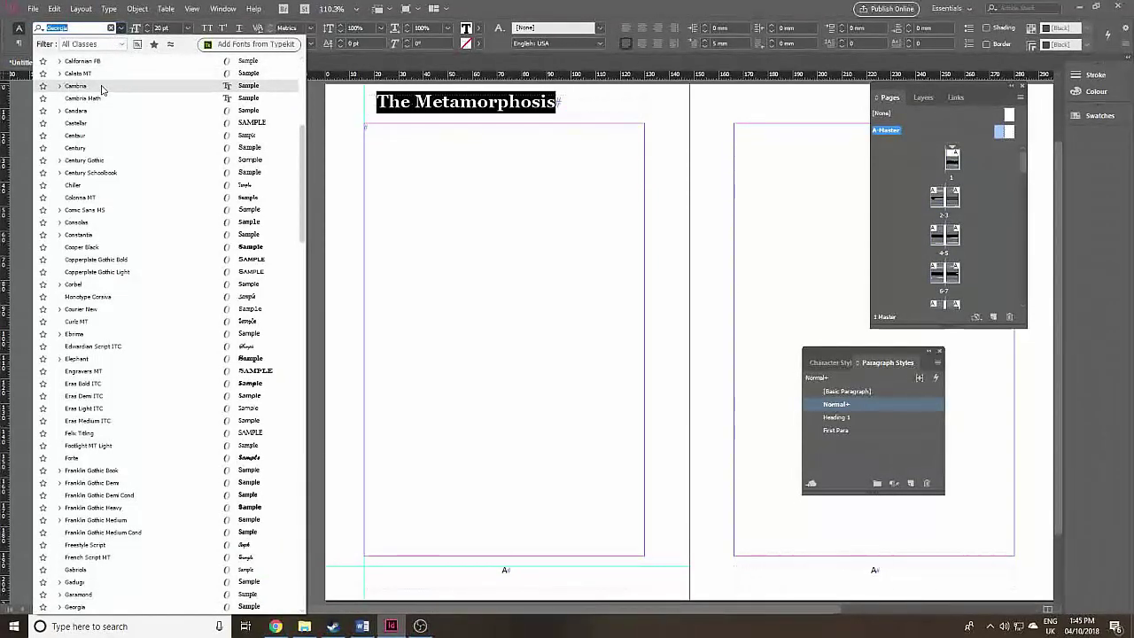
{"action": "scroll", "coordinate": [111, 96], "scroll_direction": "up", "scroll_amount": 2}
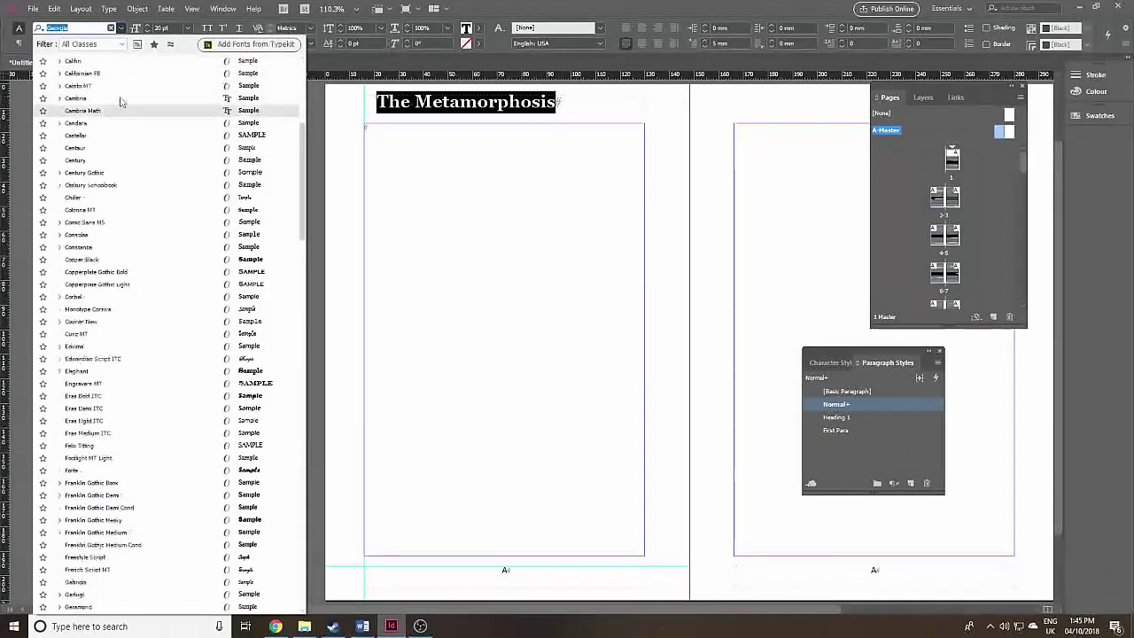
{"action": "left_click", "coordinate": [99, 74]}
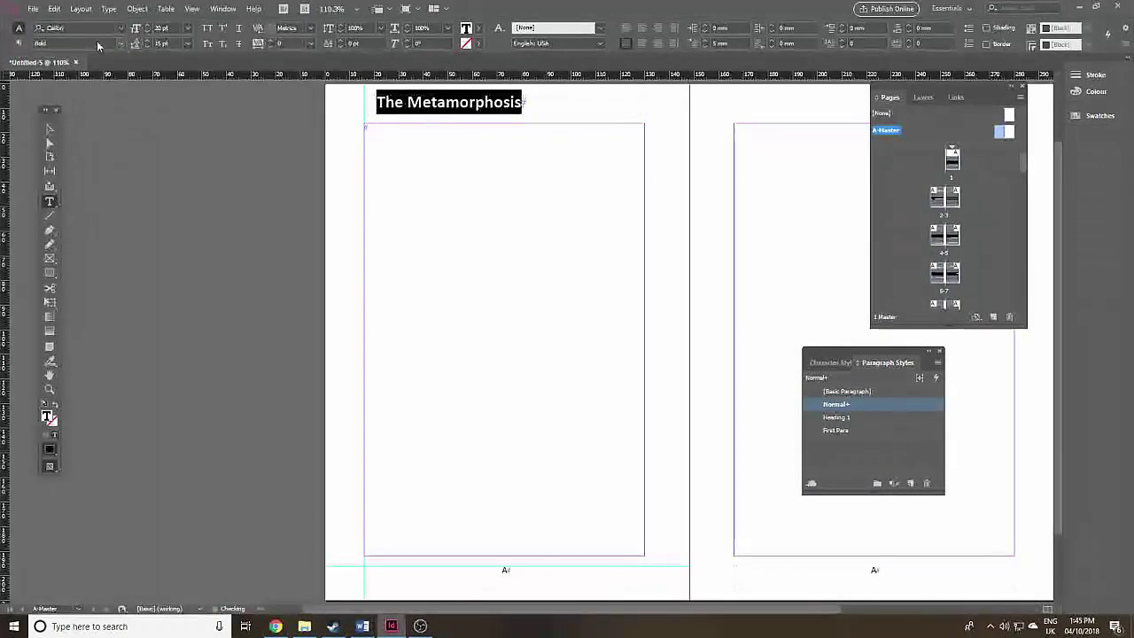
Set the header title on the A-Master's left page to 10 pt Regular.
{"action": "left_click", "coordinate": [187, 28]}
{"action": "left_click", "coordinate": [173, 93]}
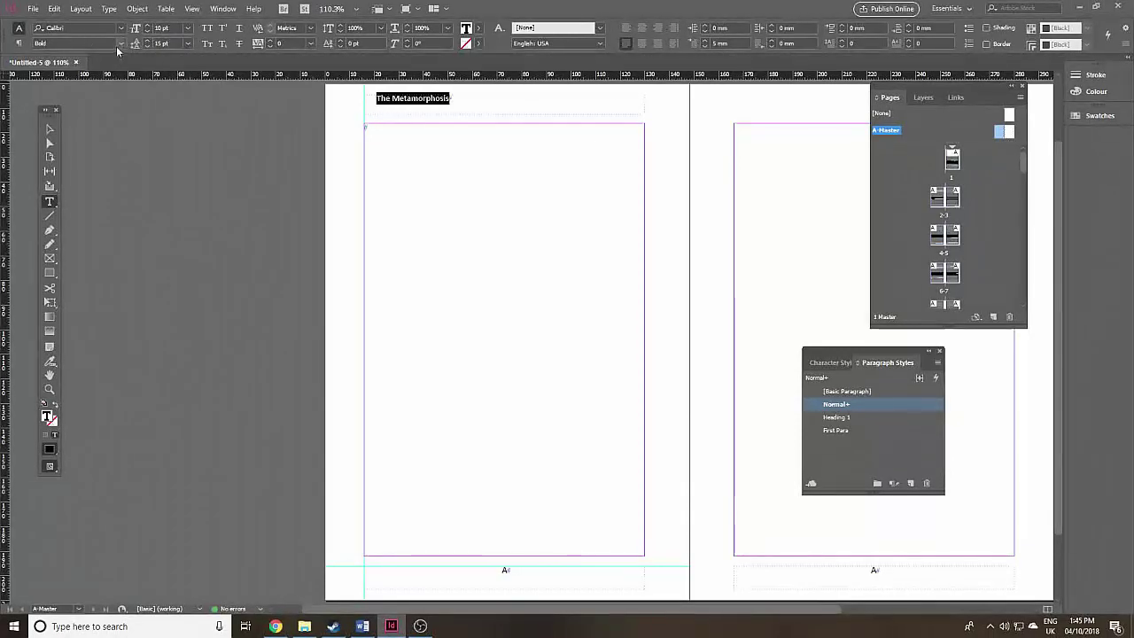
{"action": "left_click", "coordinate": [121, 43]}
{"action": "left_click", "coordinate": [99, 84]}
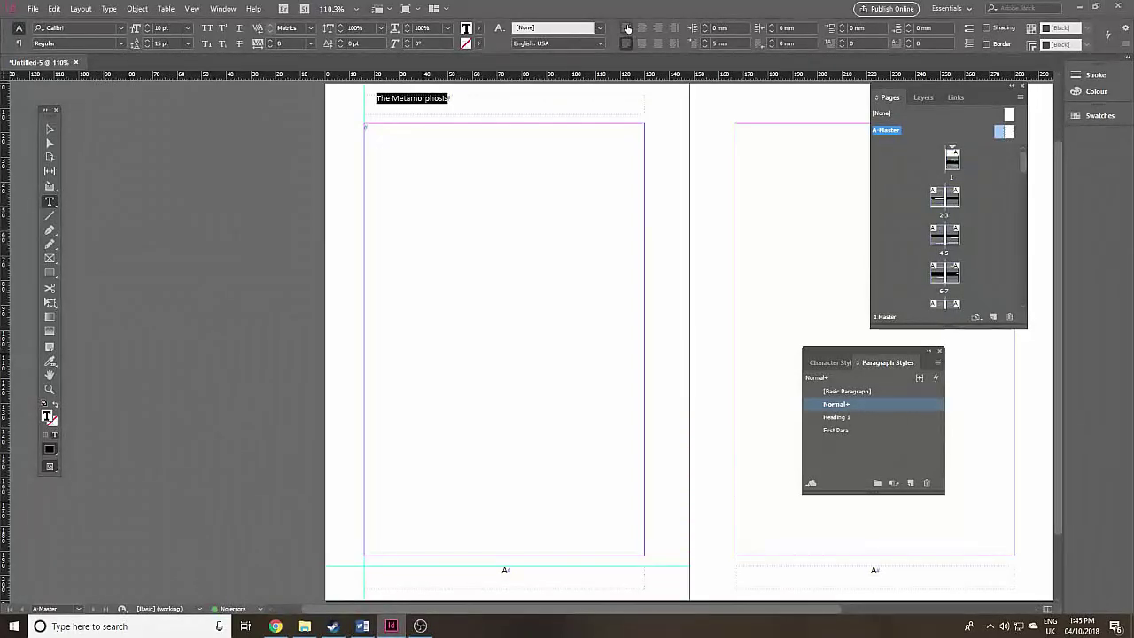
Set the header title's first-line indent to 0 mm and centre the text in its frame.
{"action": "left_click", "coordinate": [625, 29]}
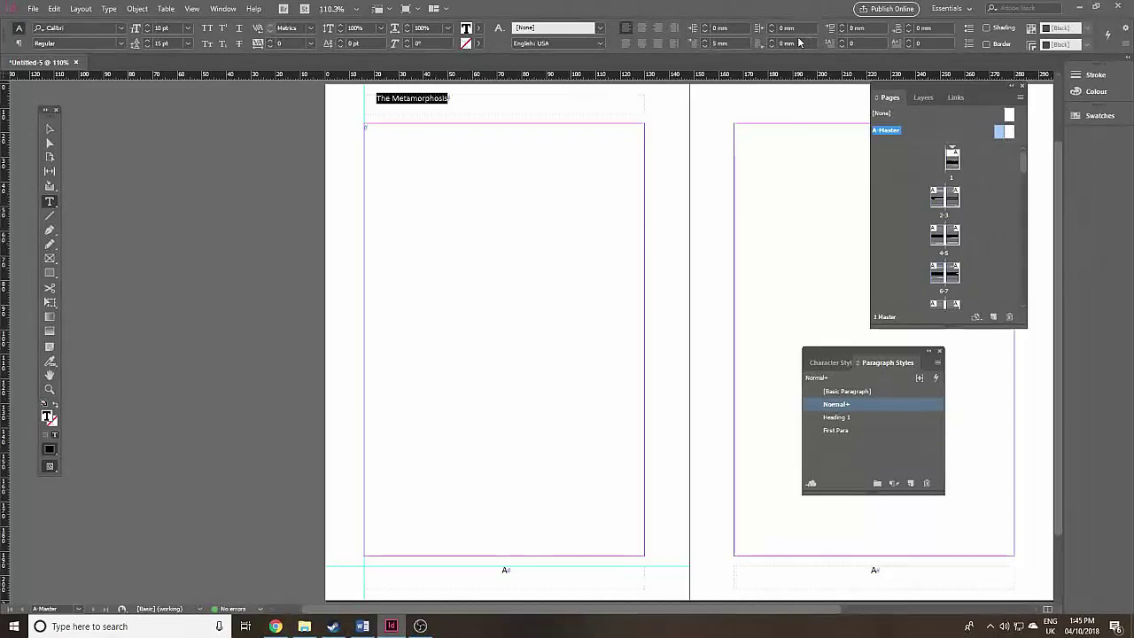
{"action": "left_click", "coordinate": [705, 46]}
{"action": "left_click", "coordinate": [706, 46]}
{"action": "left_click", "coordinate": [706, 46]}
{"action": "left_click", "coordinate": [705, 46]}
{"action": "left_click", "coordinate": [705, 46]}
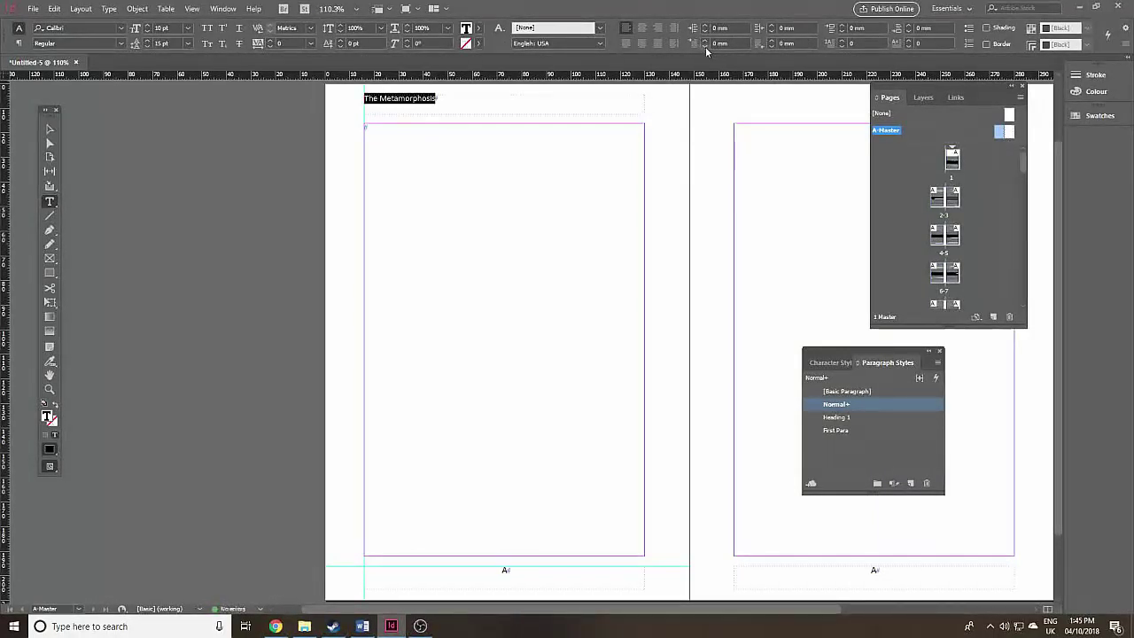
{"action": "left_click", "coordinate": [641, 28]}
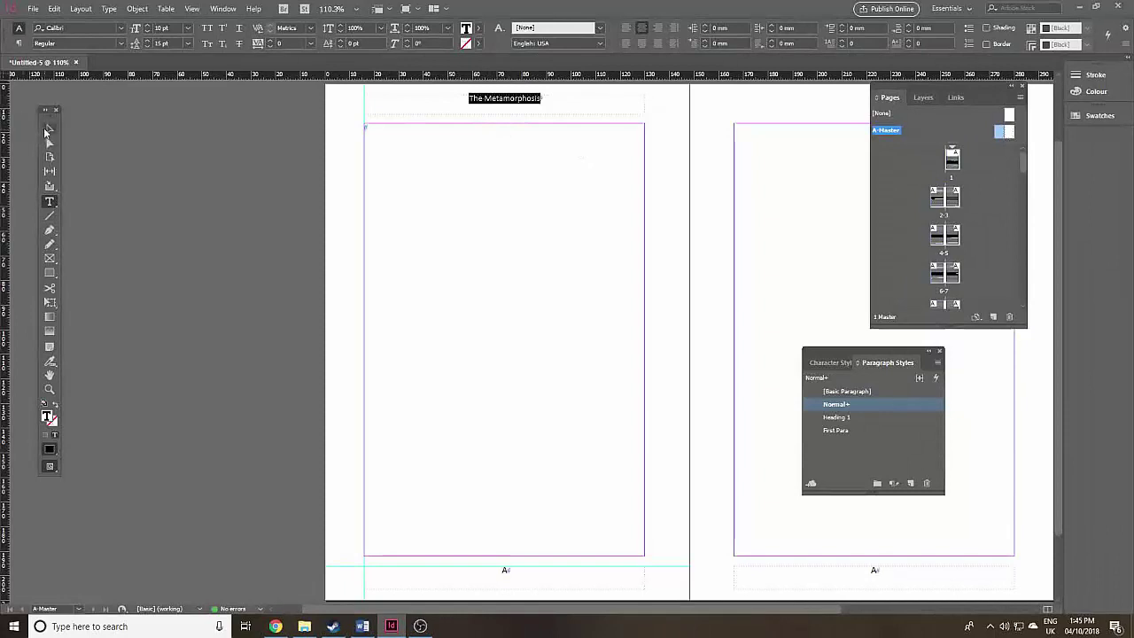
Duplicate the header frame onto the A-Master's right page at X 166 mm, Y 4.5 mm.
{"action": "left_click", "coordinate": [49, 130]}
{"action": "left_click", "coordinate": [433, 116]}
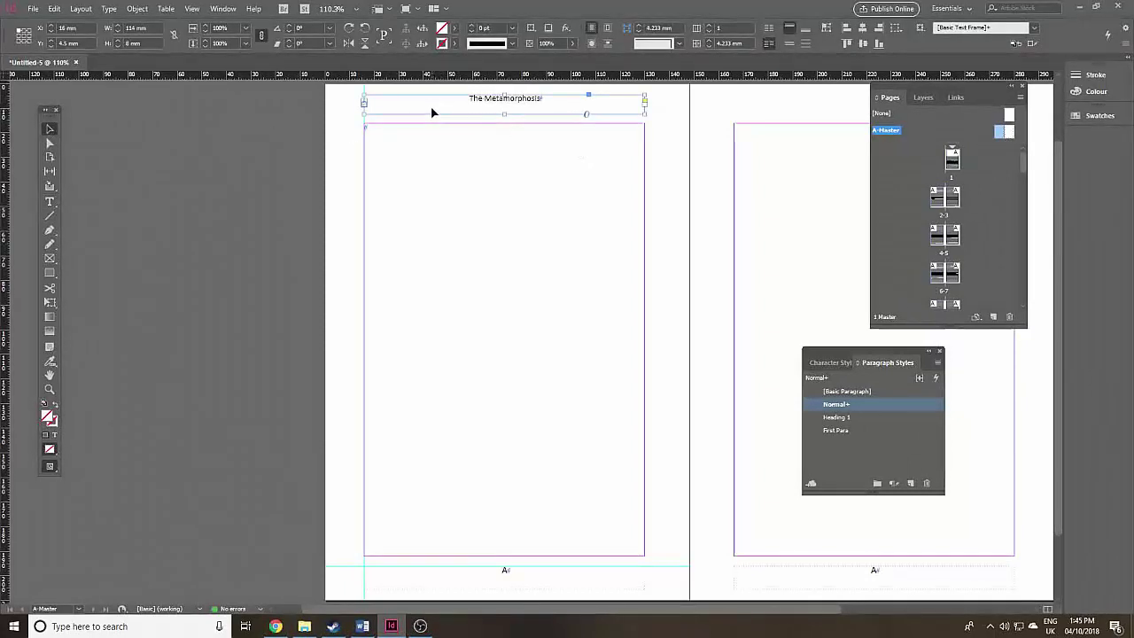
{"action": "left_click_drag", "start_coordinate": [432, 112], "coordinate": [789, 115]}
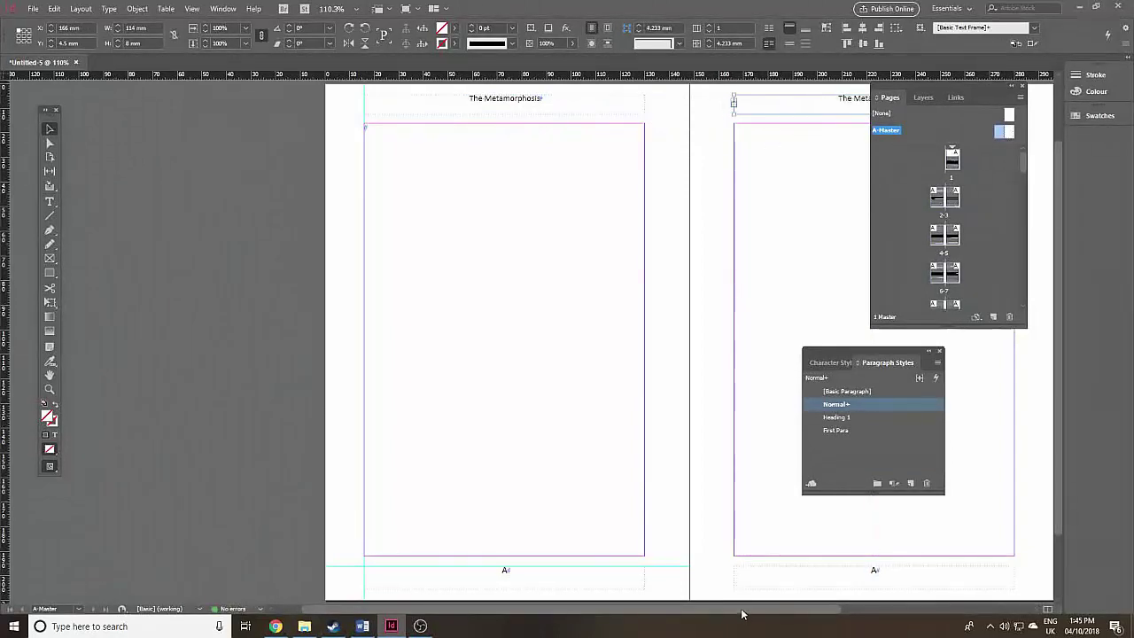
{"action": "scroll", "coordinate": [743, 614], "scroll_direction": "right", "scroll_amount": 5}
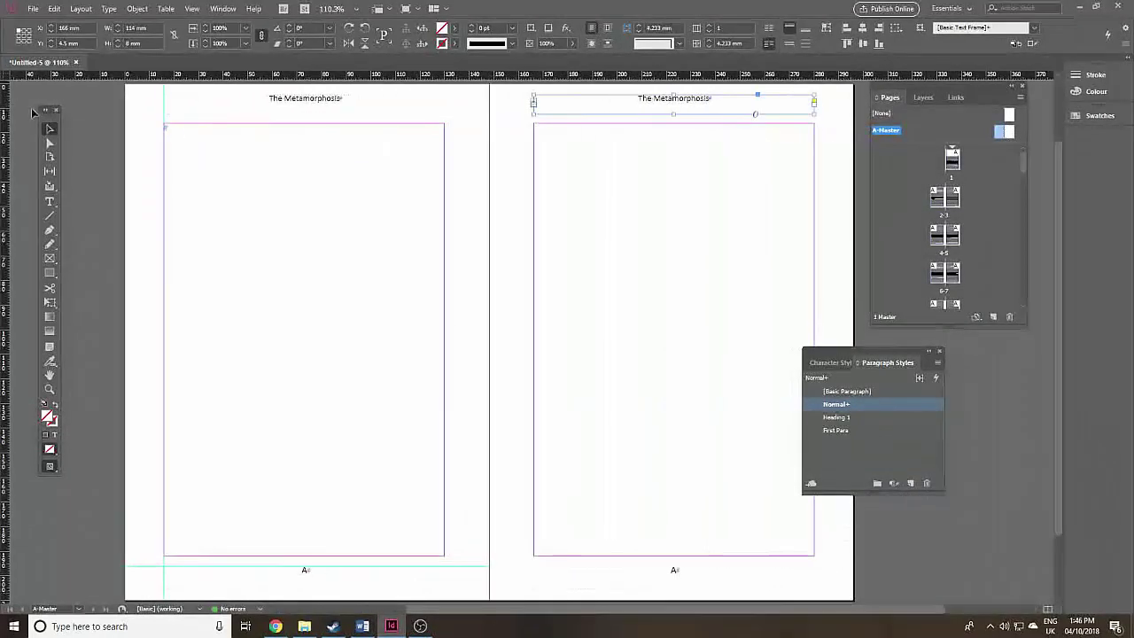
Replace the text of the right-page header with the author name Franz Kafka.
{"action": "left_click", "coordinate": [50, 201]}
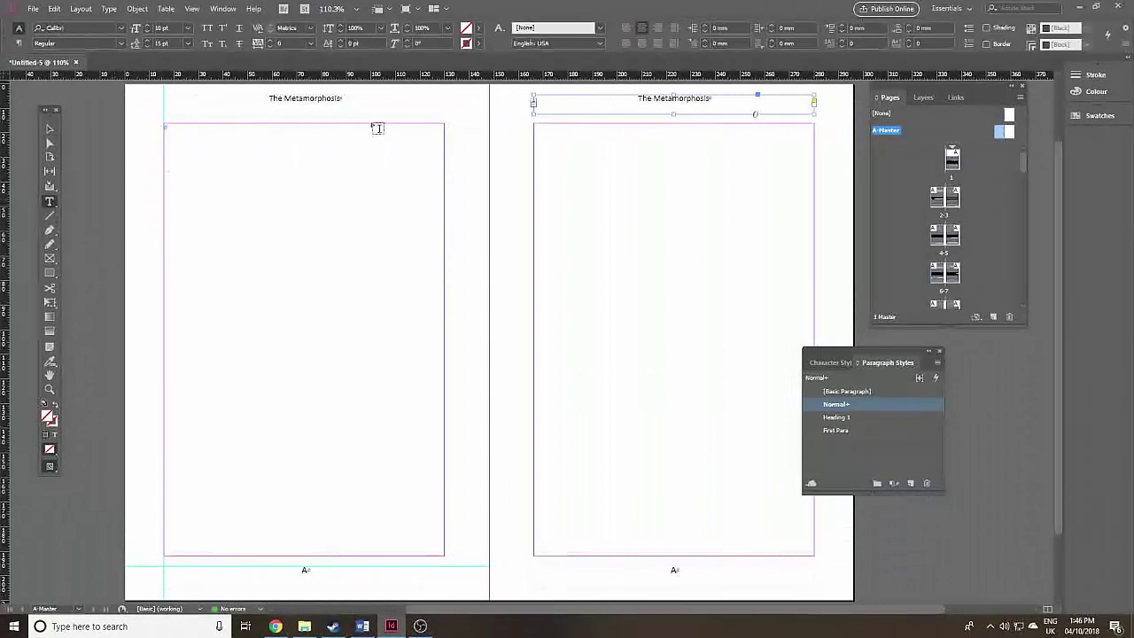
{"action": "left_click", "coordinate": [709, 98]}
{"action": "left_click_drag", "start_coordinate": [709, 98], "coordinate": [636, 99]}
{"action": "type", "text": "F"}
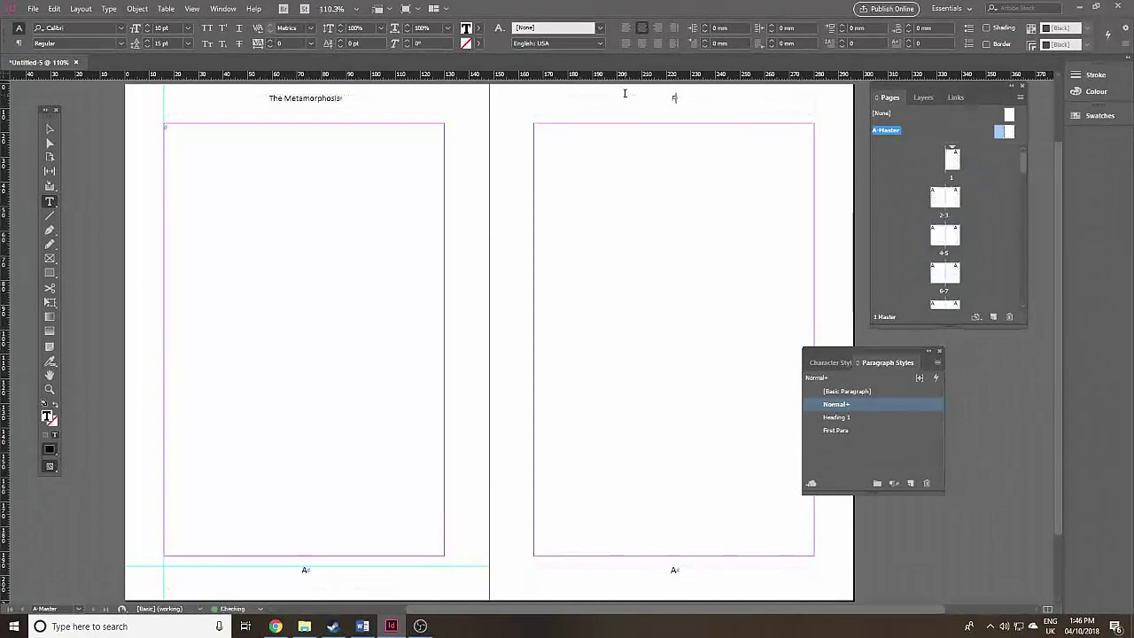
{"action": "type", "text": "ranz Kafka"}
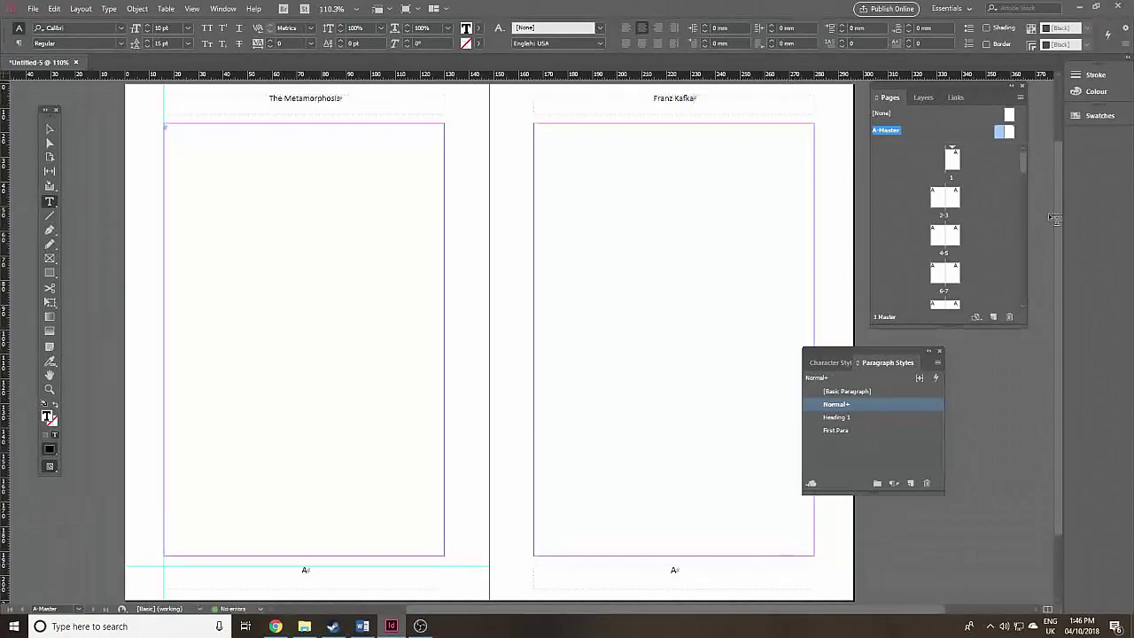
Check the running headers on the spread of pages 2-3 in Preview mode.
{"action": "double_click", "coordinate": [941, 204]}
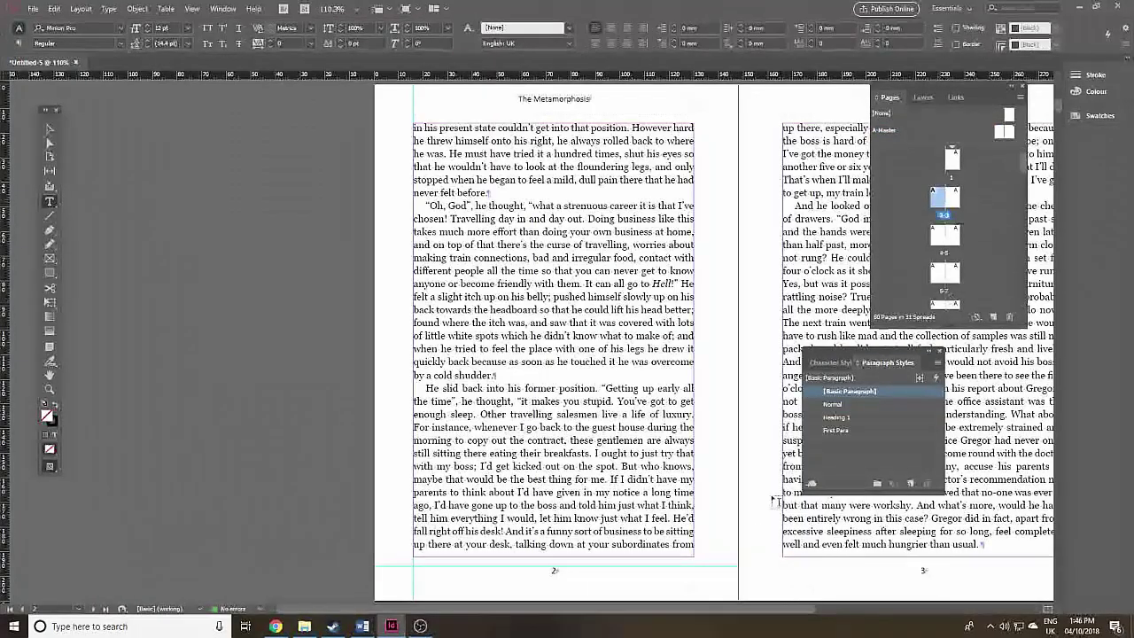
{"action": "scroll", "coordinate": [672, 611], "scroll_direction": "right", "scroll_amount": 5}
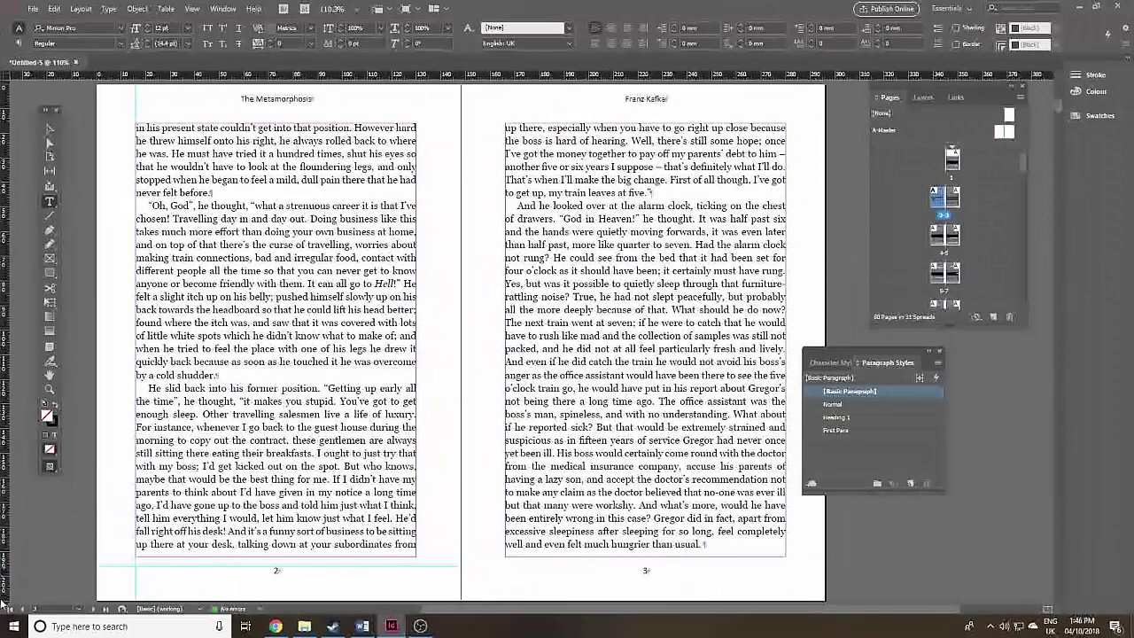
{"action": "left_click", "coordinate": [50, 470]}
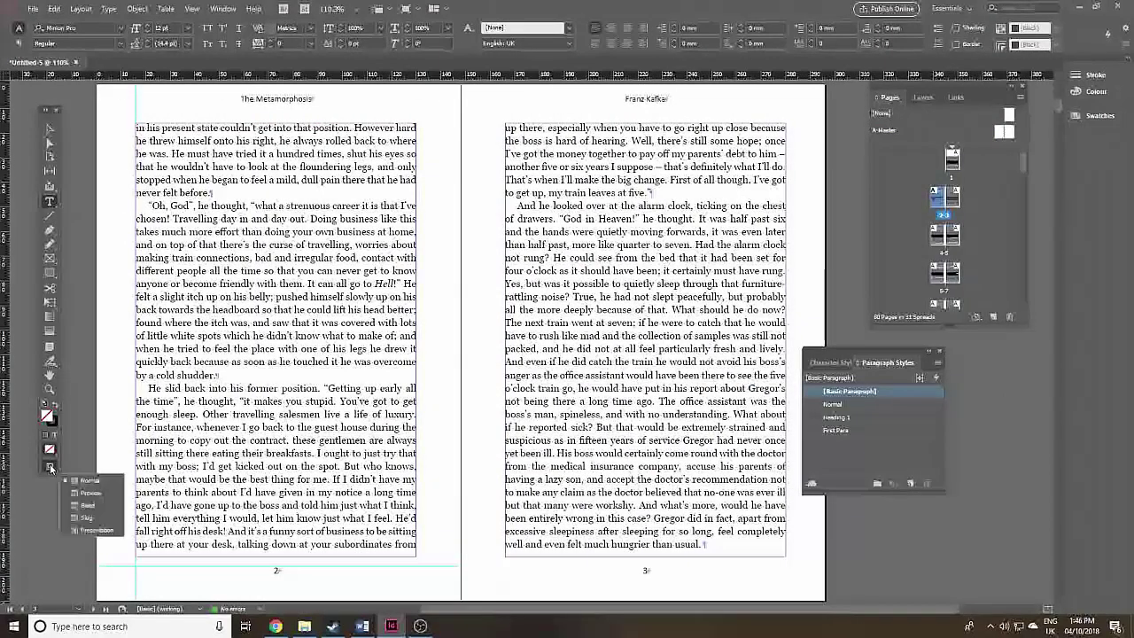
{"action": "left_click", "coordinate": [102, 494]}
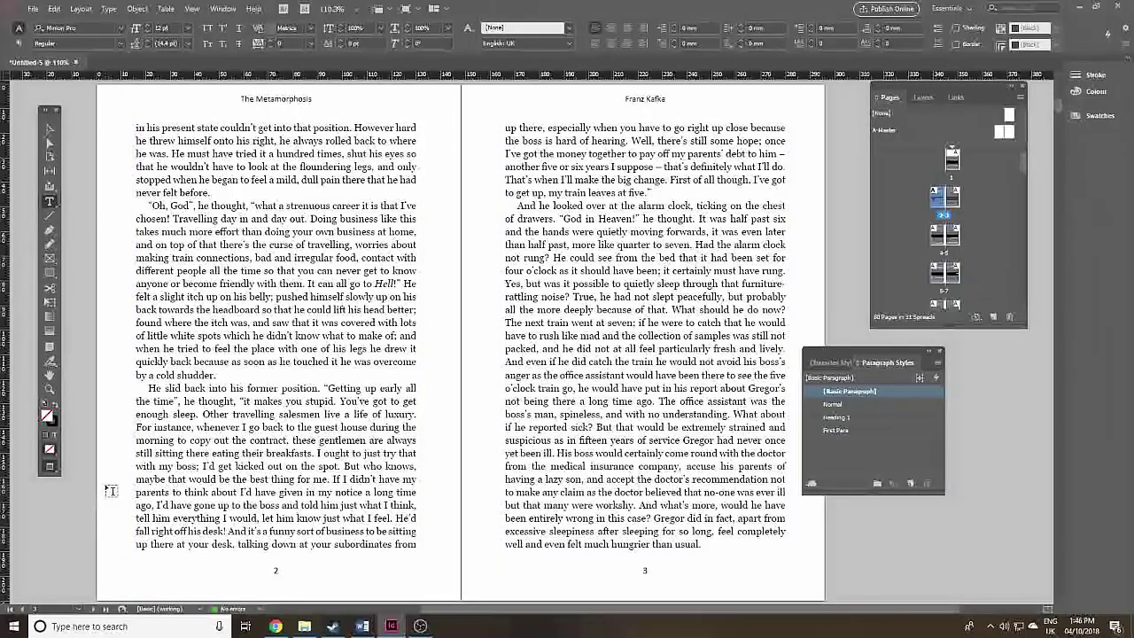
Move the title header frame on the A-Master's left page down to Y 7 mm.
{"action": "double_click", "coordinate": [1004, 133]}
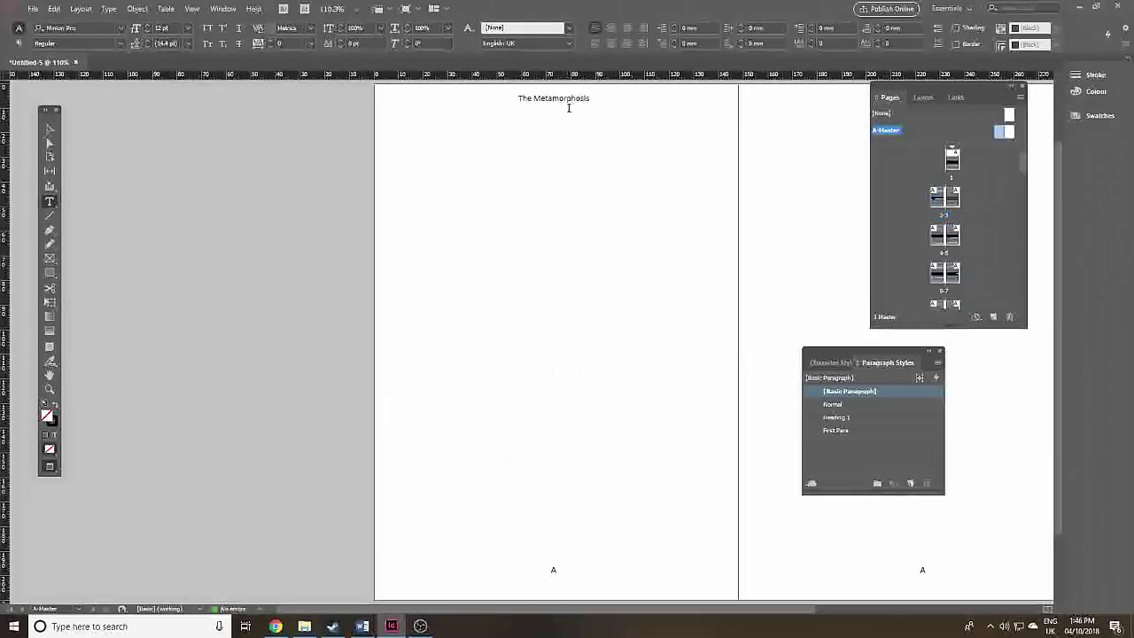
{"action": "left_click", "coordinate": [50, 130]}
{"action": "left_click", "coordinate": [518, 101]}
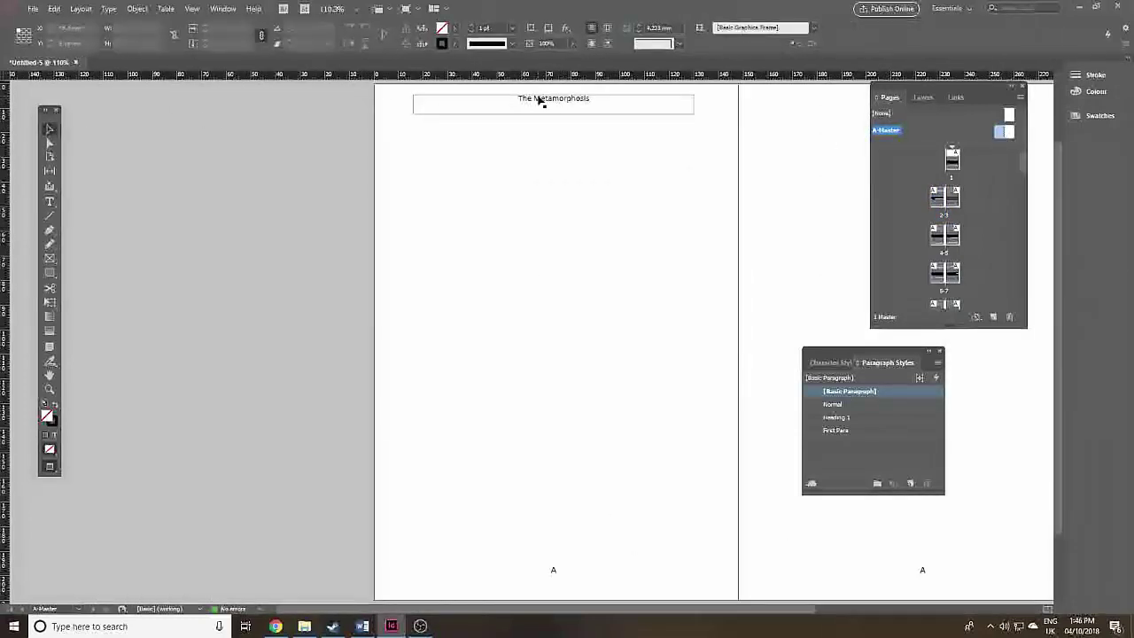
{"action": "key", "text": "Down"}
{"action": "key", "text": "Down"}
{"action": "key", "text": "Down"}
{"action": "key", "text": "Down"}
{"action": "key", "text": "Down"}
{"action": "key", "text": "Down"}
{"action": "key", "text": "Down"}
{"action": "key", "text": "Down"}
{"action": "key", "text": "Down"}
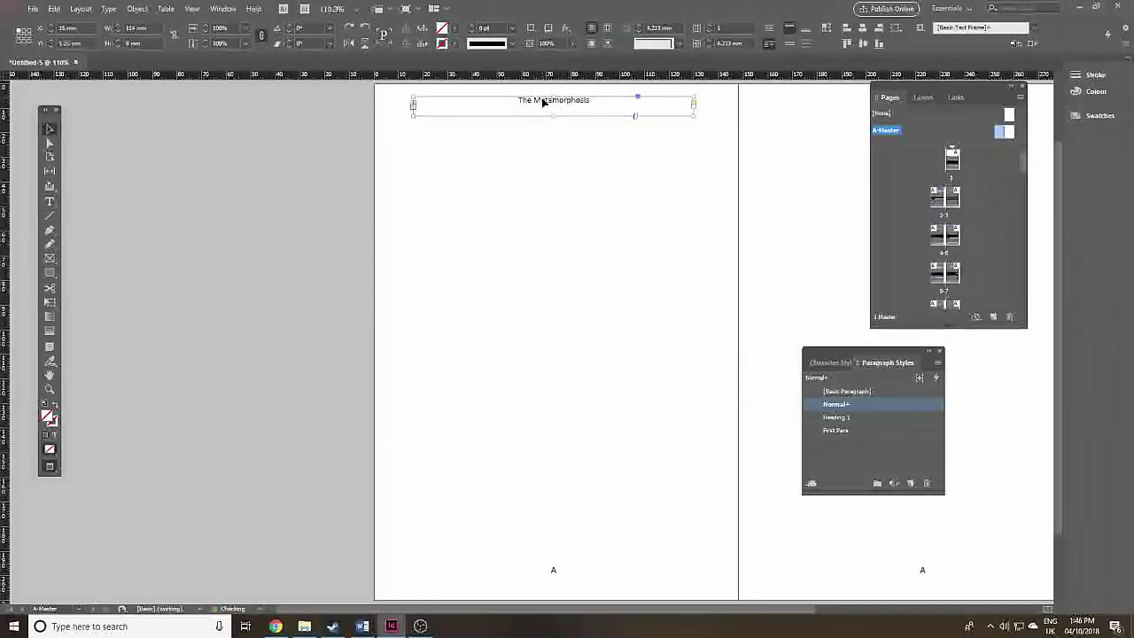
{"action": "key", "text": "Down"}
Add a horizontal guide along the upper edge of the left header frame and move the Franz Kafka header down to it at Y 7 mm.
{"action": "left_click_drag", "start_coordinate": [725, 612], "coordinate": [872, 610]}
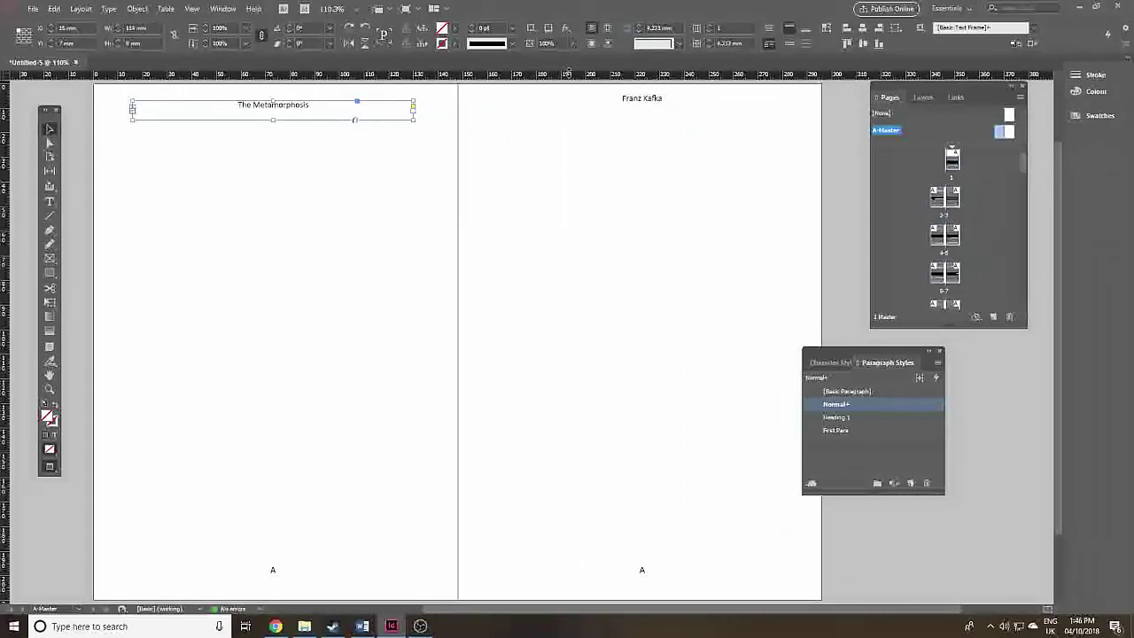
{"action": "left_click_drag", "start_coordinate": [567, 74], "coordinate": [567, 101]}
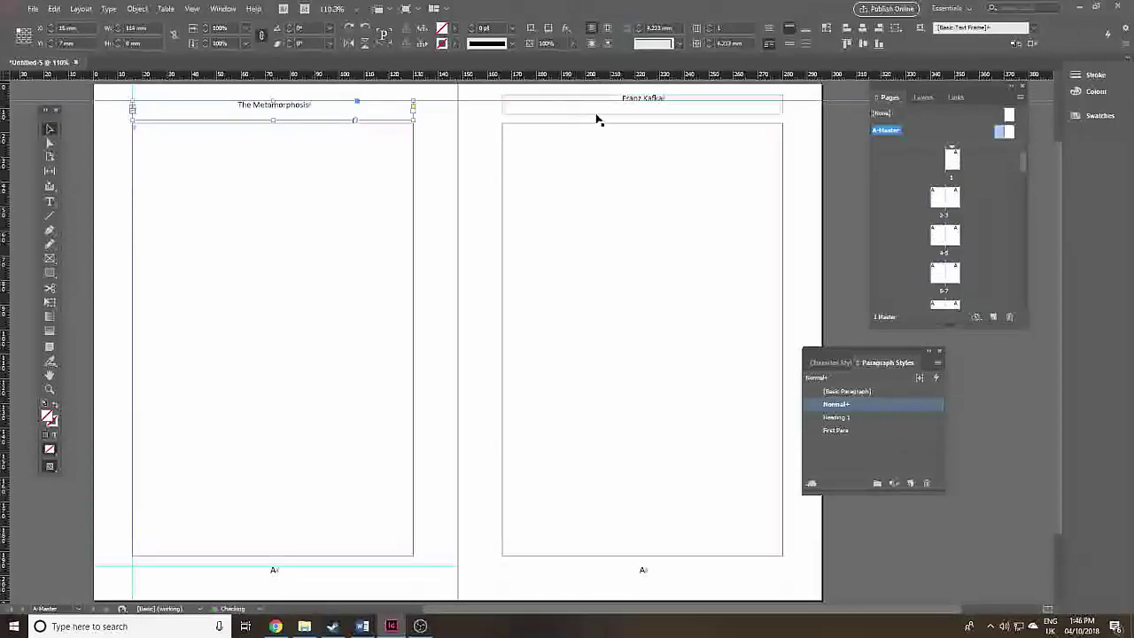
{"action": "left_click_drag", "start_coordinate": [657, 103], "coordinate": [668, 103]}
{"action": "left_click", "coordinate": [665, 105]}
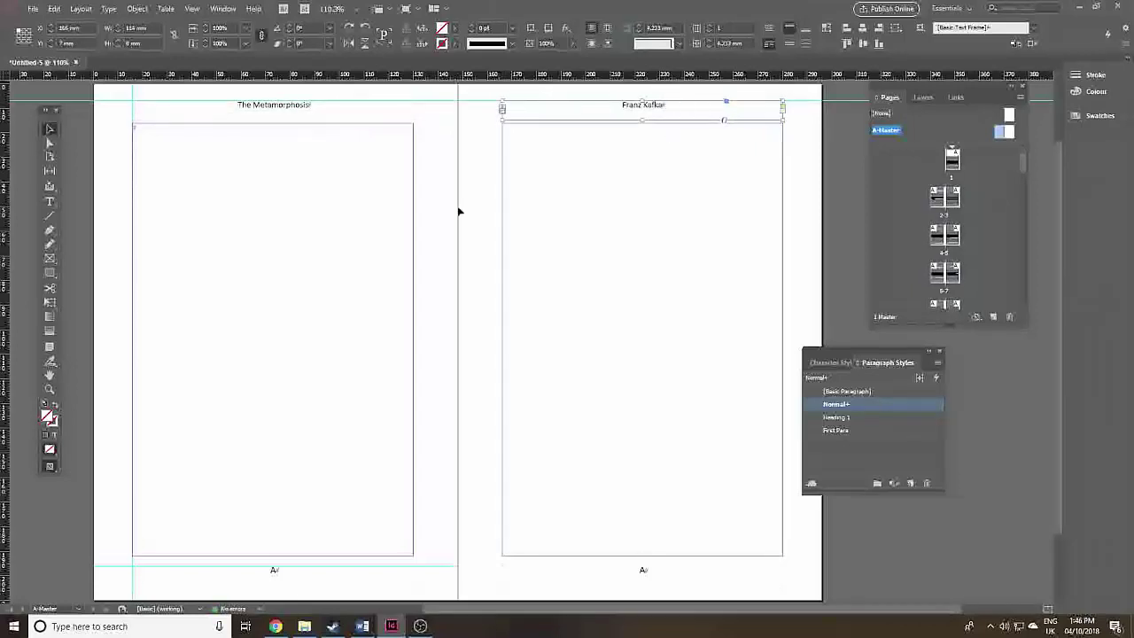
Review the repositioned headers on pages 2-3 in Preview mode with the Paragraph Styles panel moved clear of the page, and return to Normal view.
{"action": "double_click", "coordinate": [943, 210]}
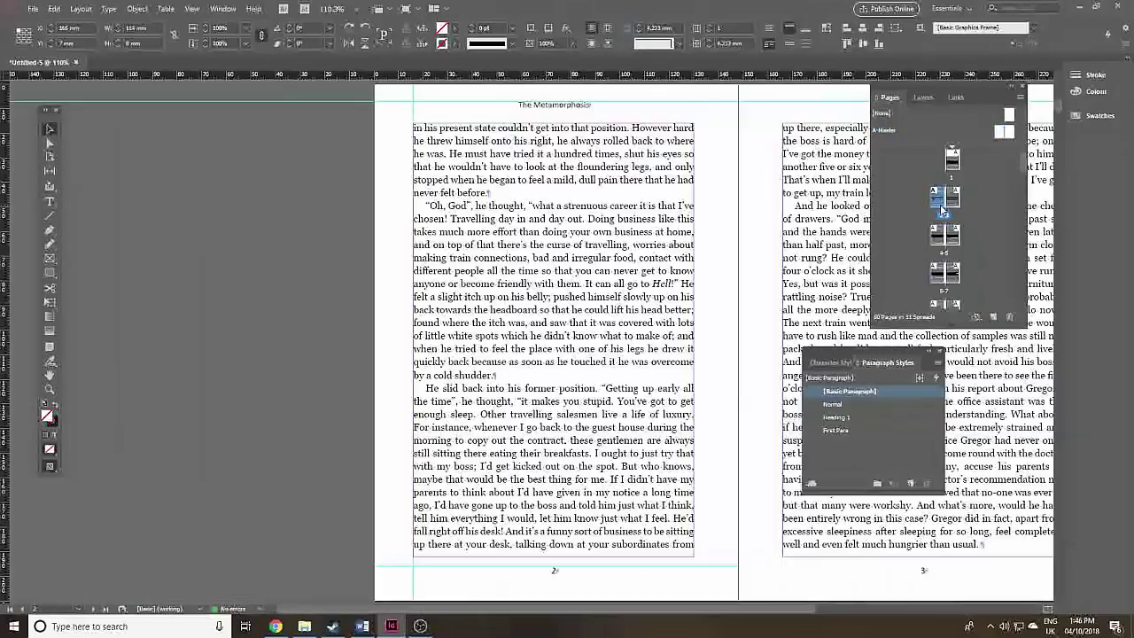
{"action": "scroll", "coordinate": [654, 613], "scroll_direction": "right", "scroll_amount": 5}
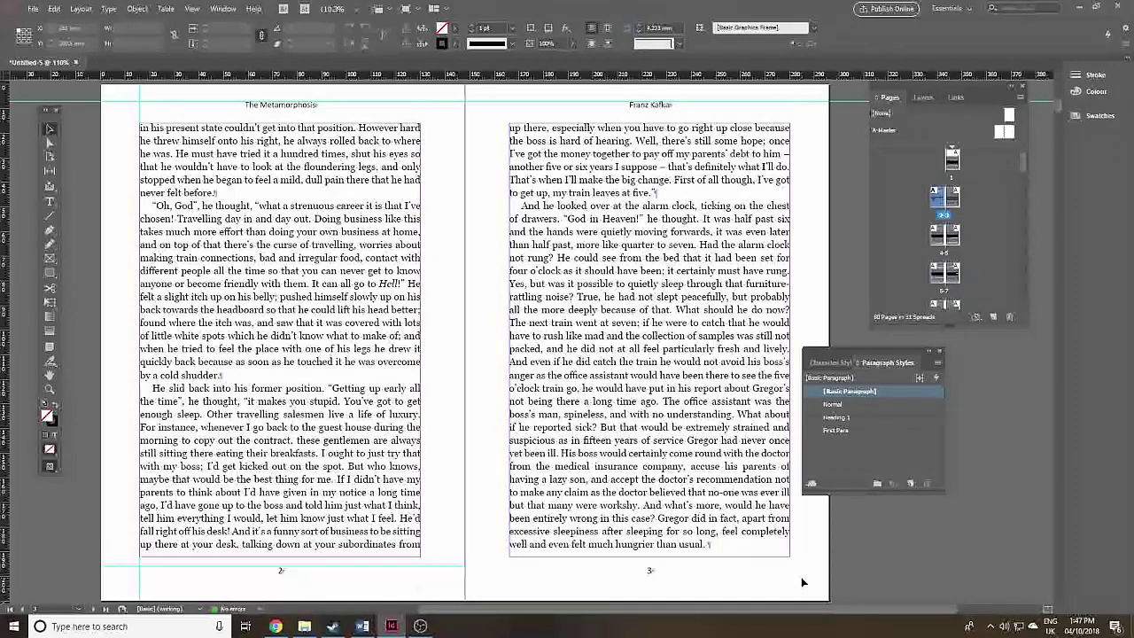
{"action": "left_click_drag", "start_coordinate": [53, 469], "coordinate": [86, 498]}
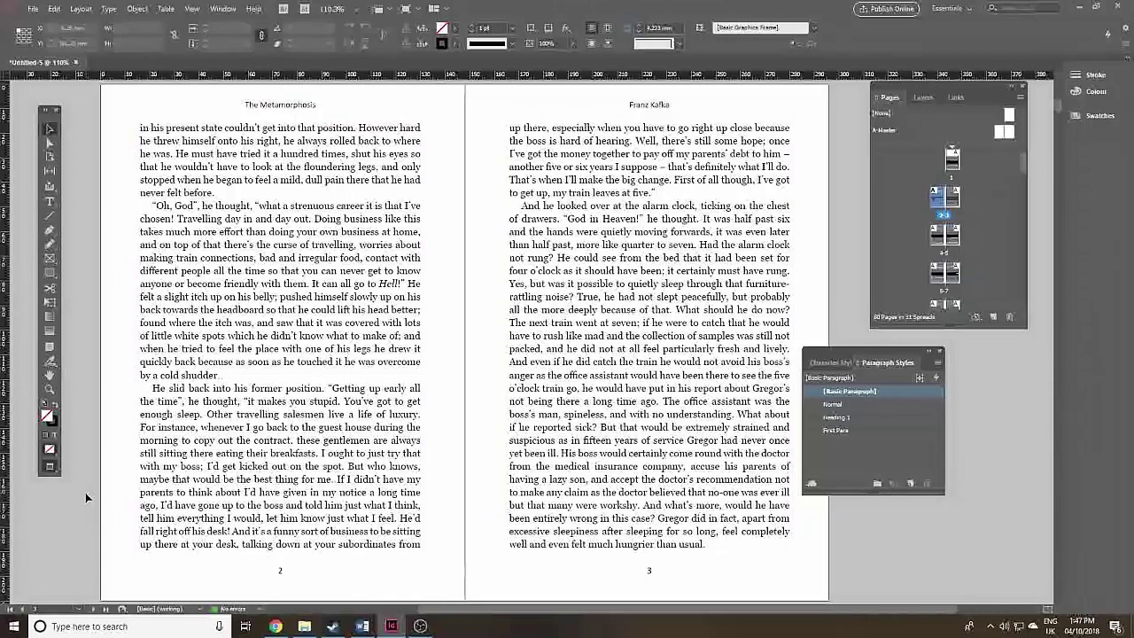
{"action": "left_click_drag", "start_coordinate": [904, 348], "coordinate": [963, 347]}
{"action": "right_click", "coordinate": [49, 472]}
{"action": "left_click", "coordinate": [92, 481]}
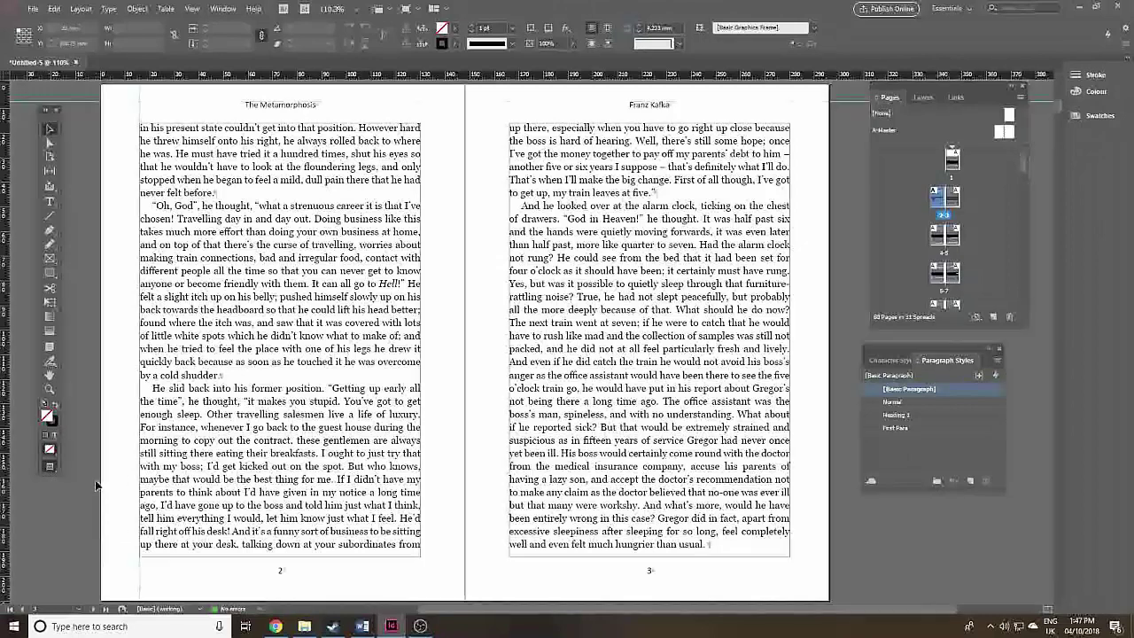
Insert 6 pages based on A-Master before page 1 and check the opening page of chapter 1 after them.
{"action": "double_click", "coordinate": [954, 163]}
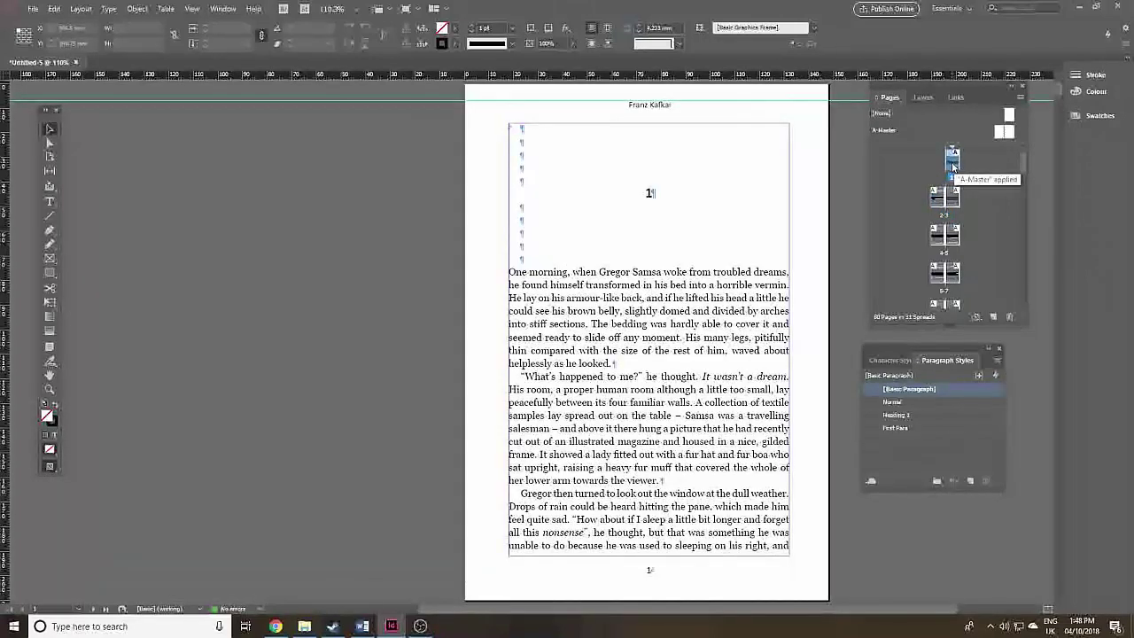
{"action": "left_click", "coordinate": [1024, 103]}
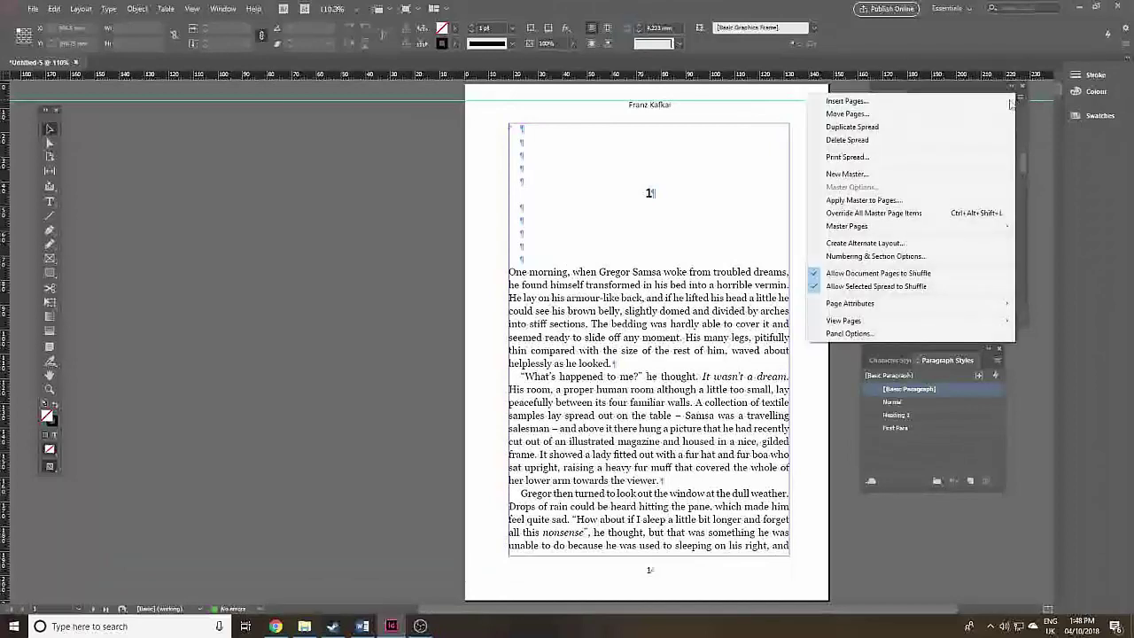
{"action": "left_click", "coordinate": [968, 104]}
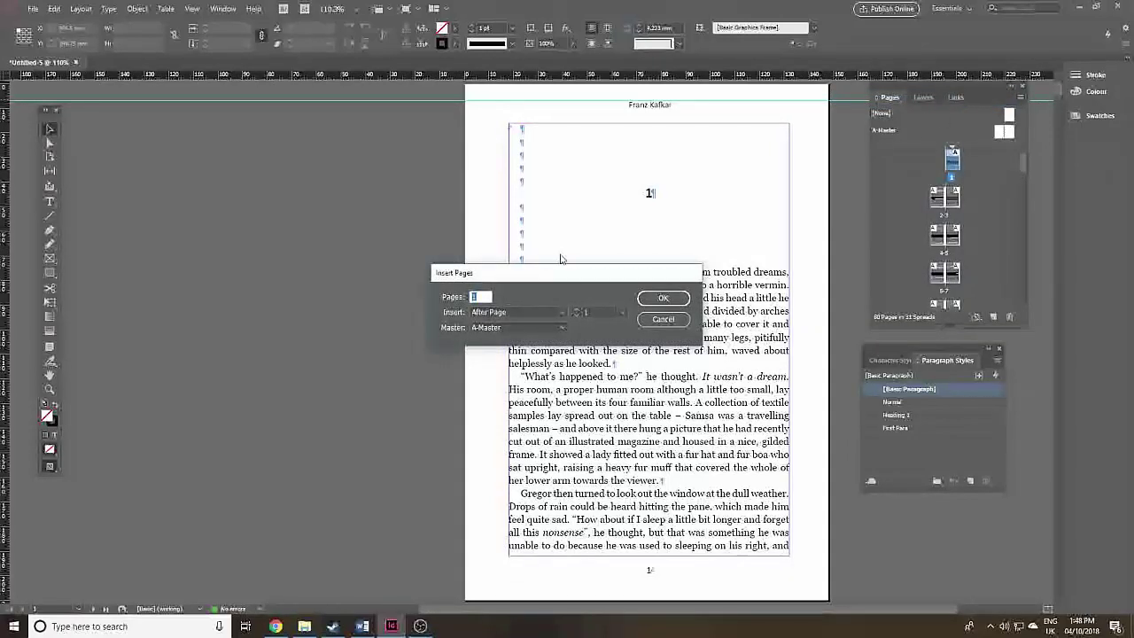
{"action": "type", "text": "6"}
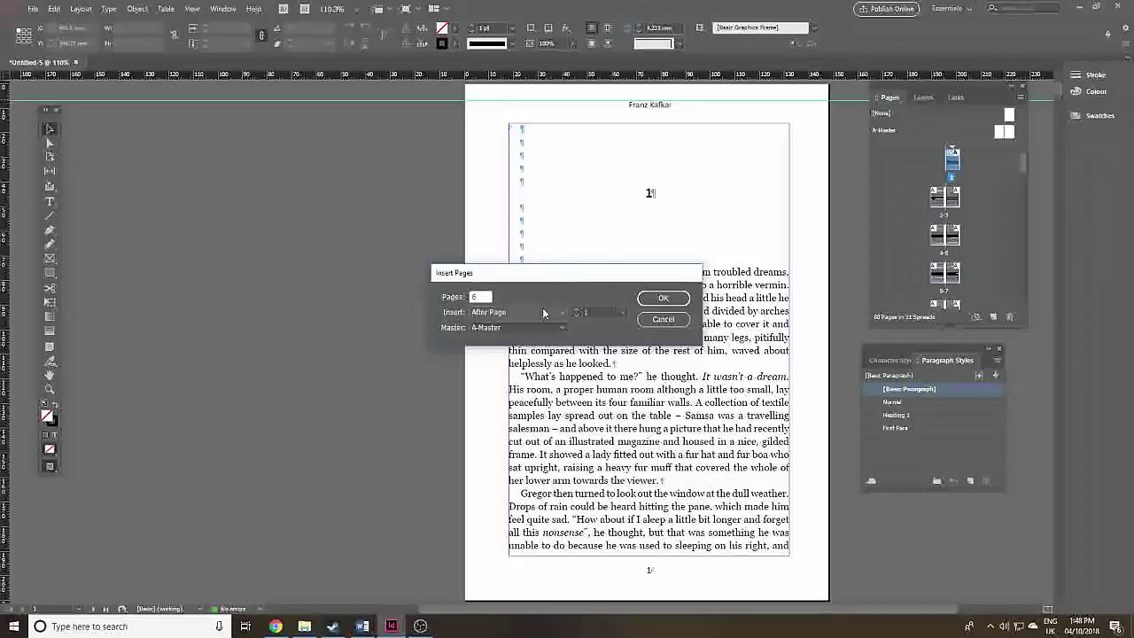
{"action": "left_click", "coordinate": [543, 310]}
{"action": "left_click", "coordinate": [501, 337]}
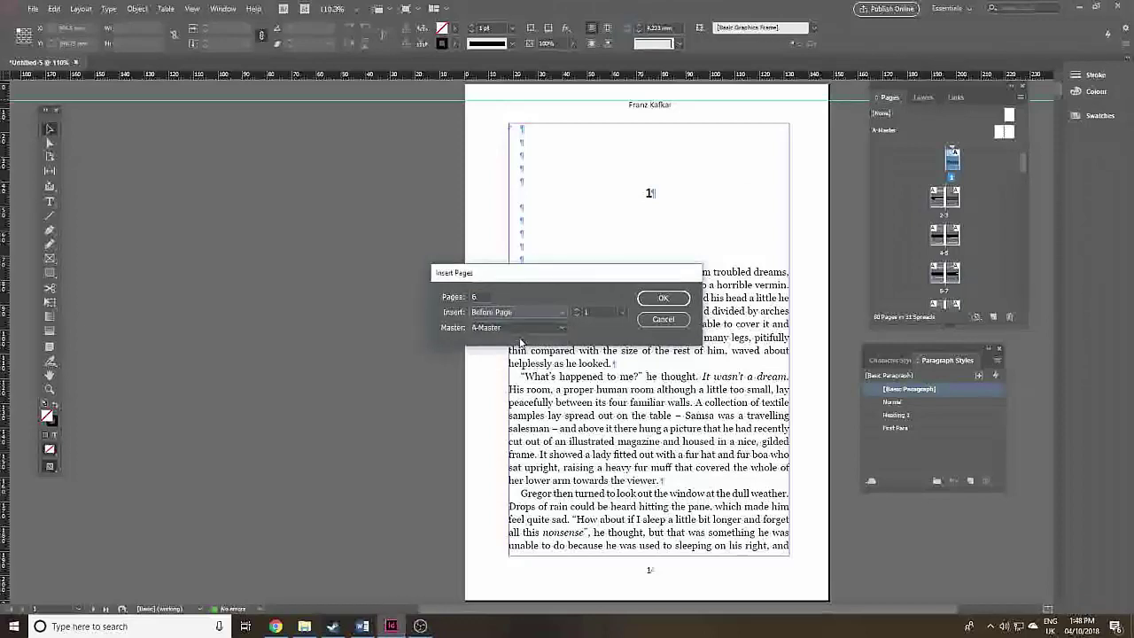
{"action": "left_click", "coordinate": [663, 298]}
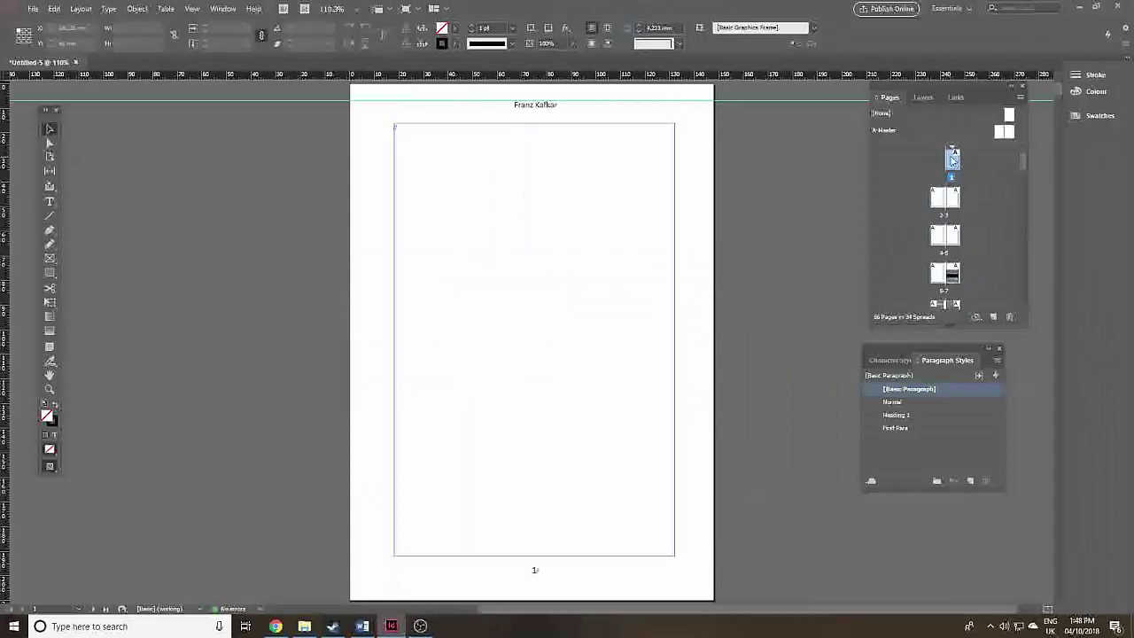
{"action": "double_click", "coordinate": [954, 278]}
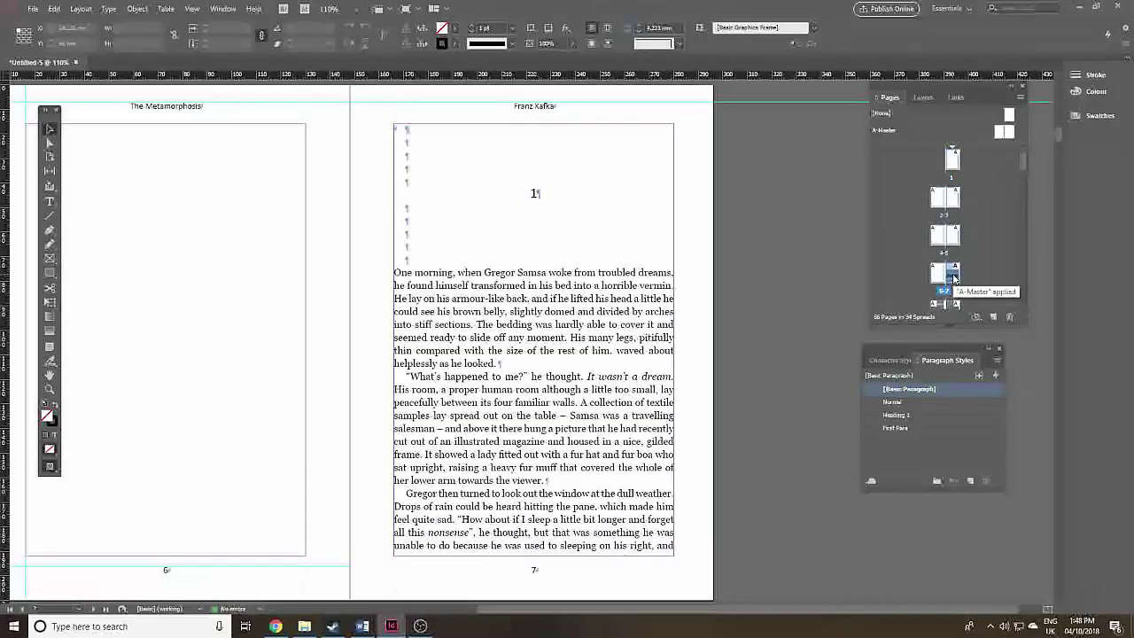
Set the page numbering style of the section starting on the first page to lowercase Roman numerals (i, ii, iii, iv...).
{"action": "double_click", "coordinate": [955, 159]}
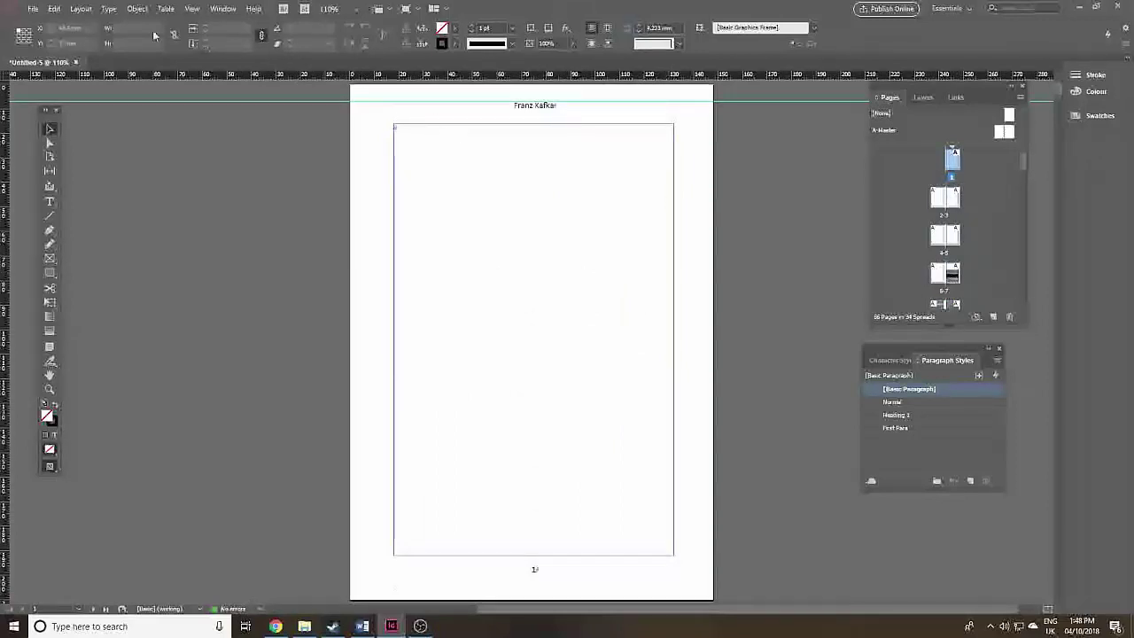
{"action": "left_click", "coordinate": [81, 10]}
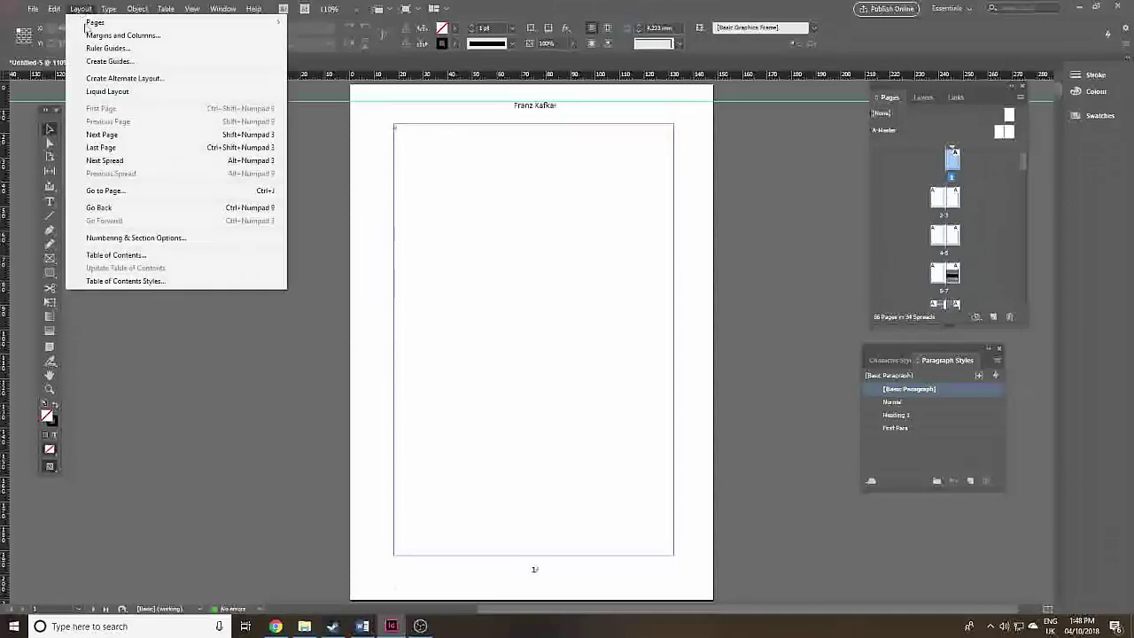
{"action": "left_click", "coordinate": [134, 238]}
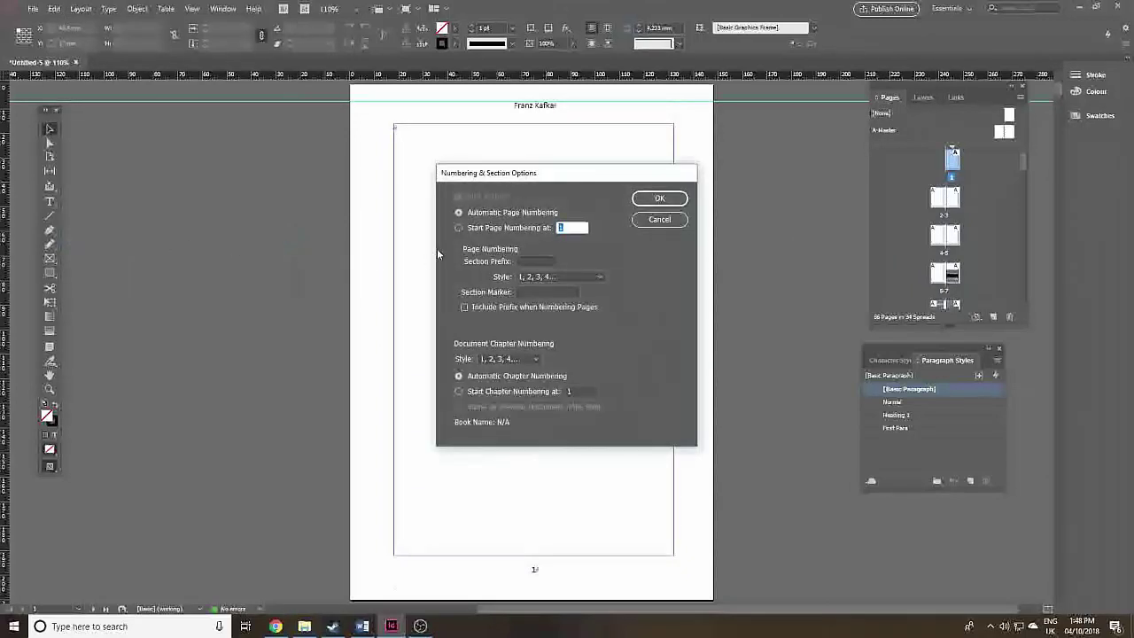
{"action": "left_click", "coordinate": [545, 278]}
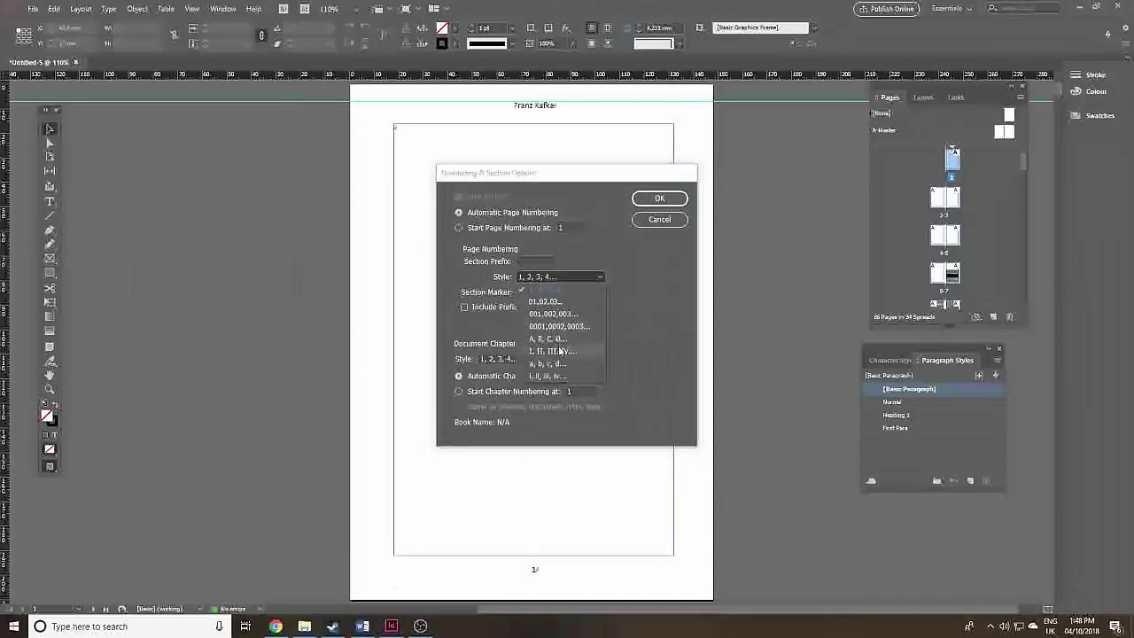
{"action": "left_click", "coordinate": [559, 378]}
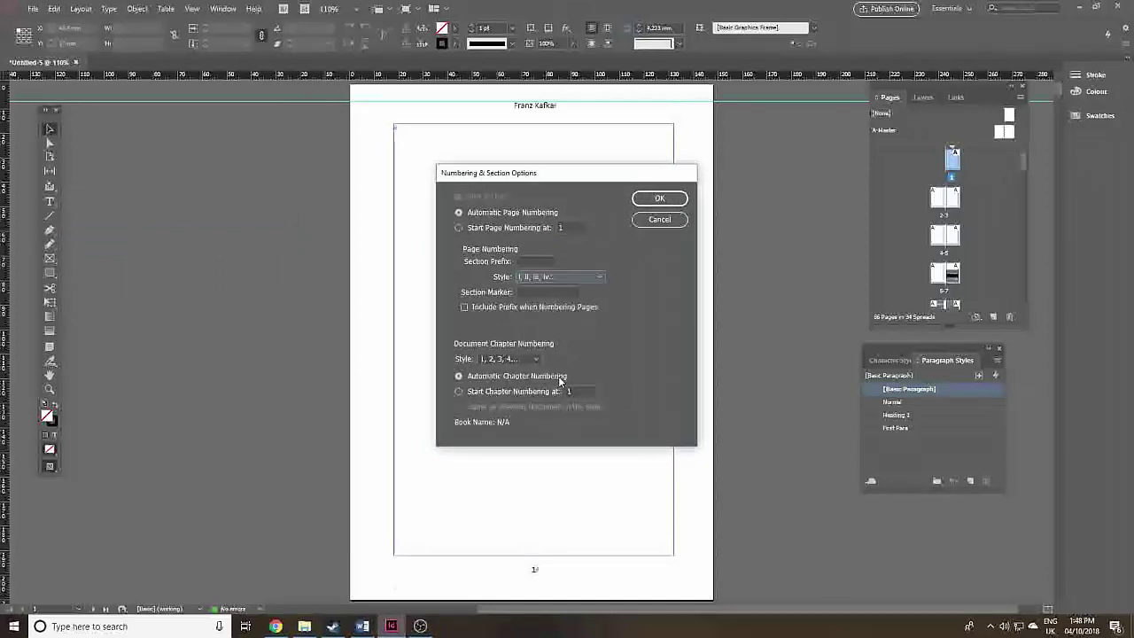
{"action": "left_click", "coordinate": [678, 201]}
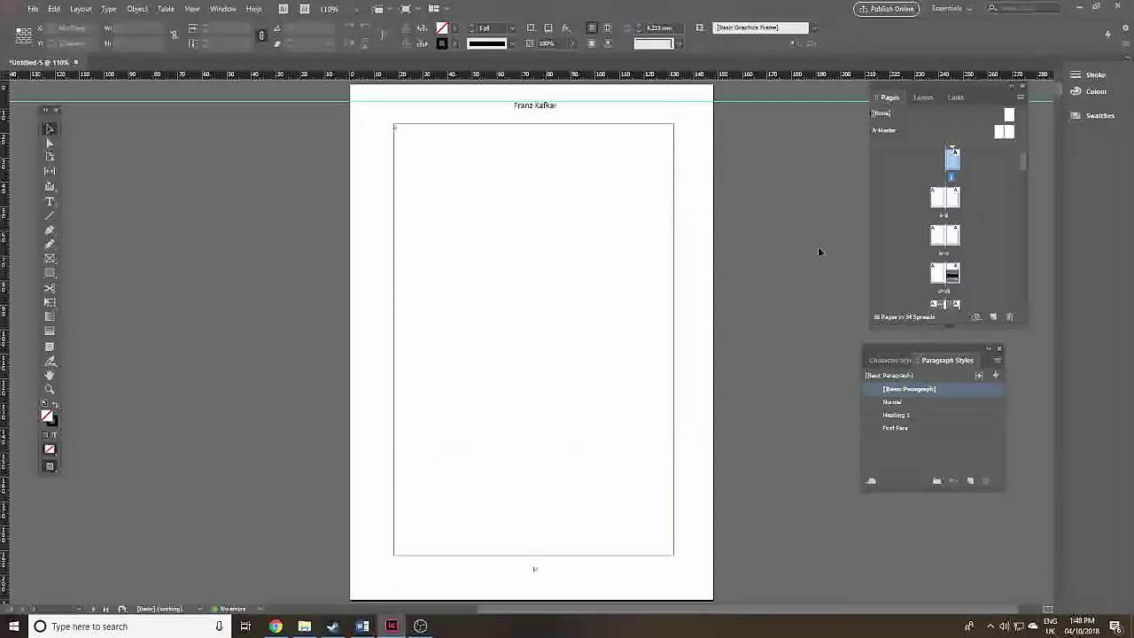
Start a new section on chapter 1's opening page, numbered from 1 in the 1, 2, 3, 4... style, and check the page numbers through to the end.
{"action": "double_click", "coordinate": [953, 279]}
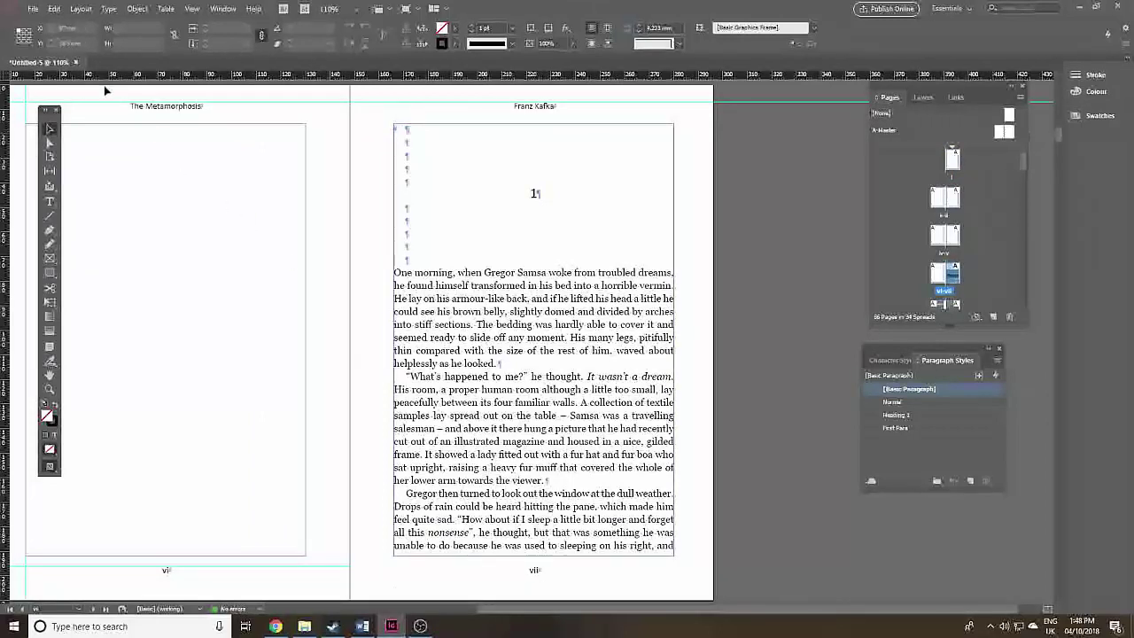
{"action": "left_click", "coordinate": [79, 9]}
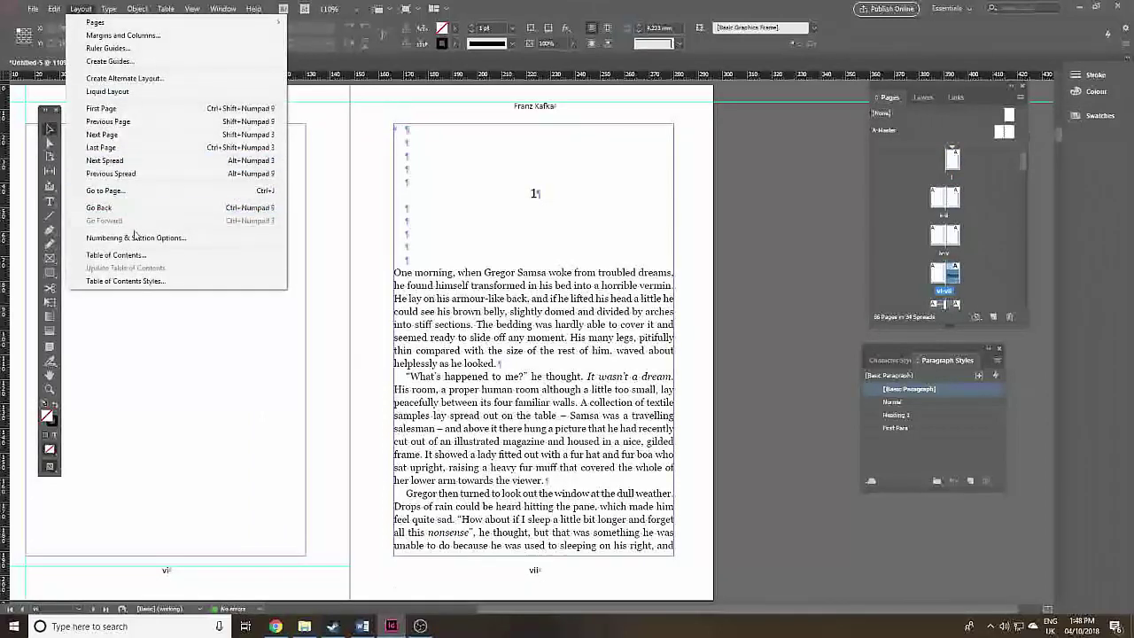
{"action": "left_click", "coordinate": [195, 240]}
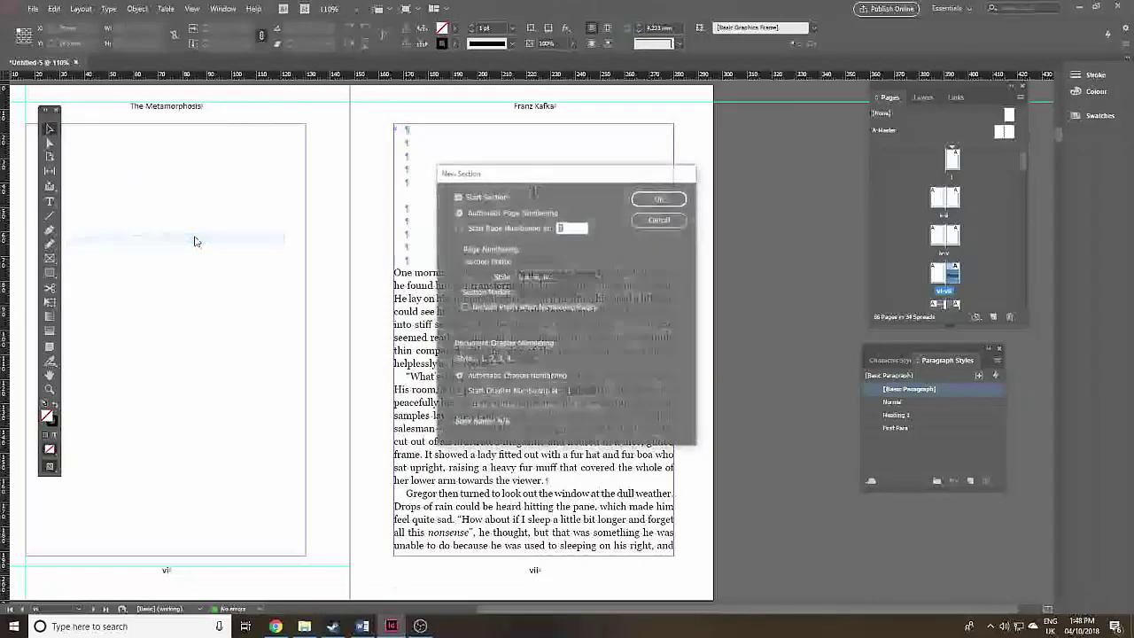
{"action": "left_click", "coordinate": [510, 201]}
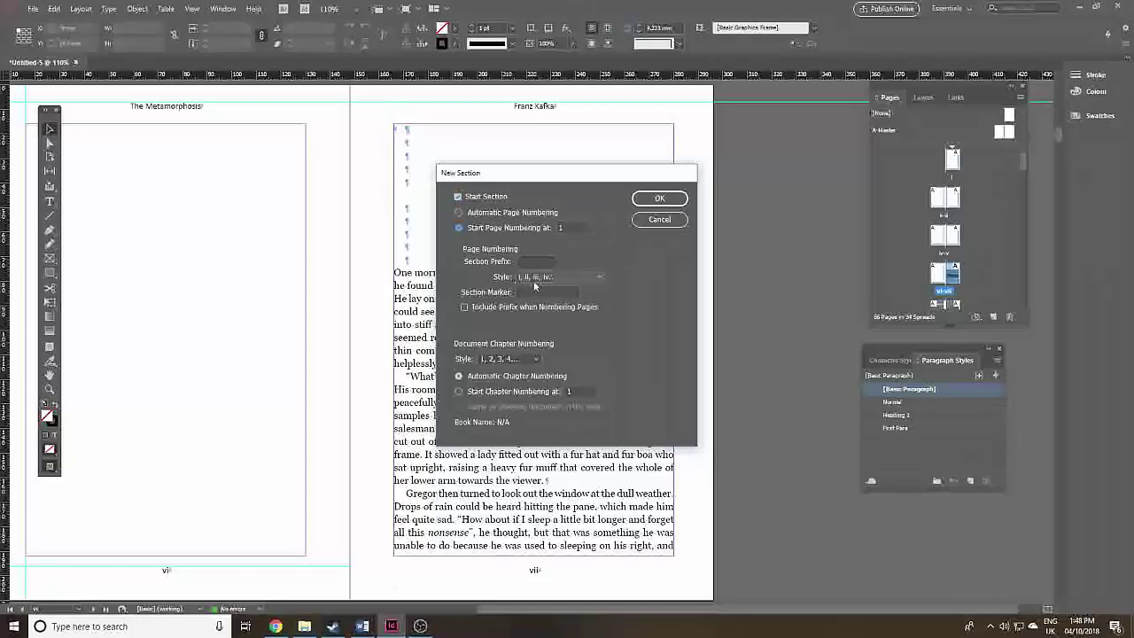
{"action": "left_click", "coordinate": [524, 278]}
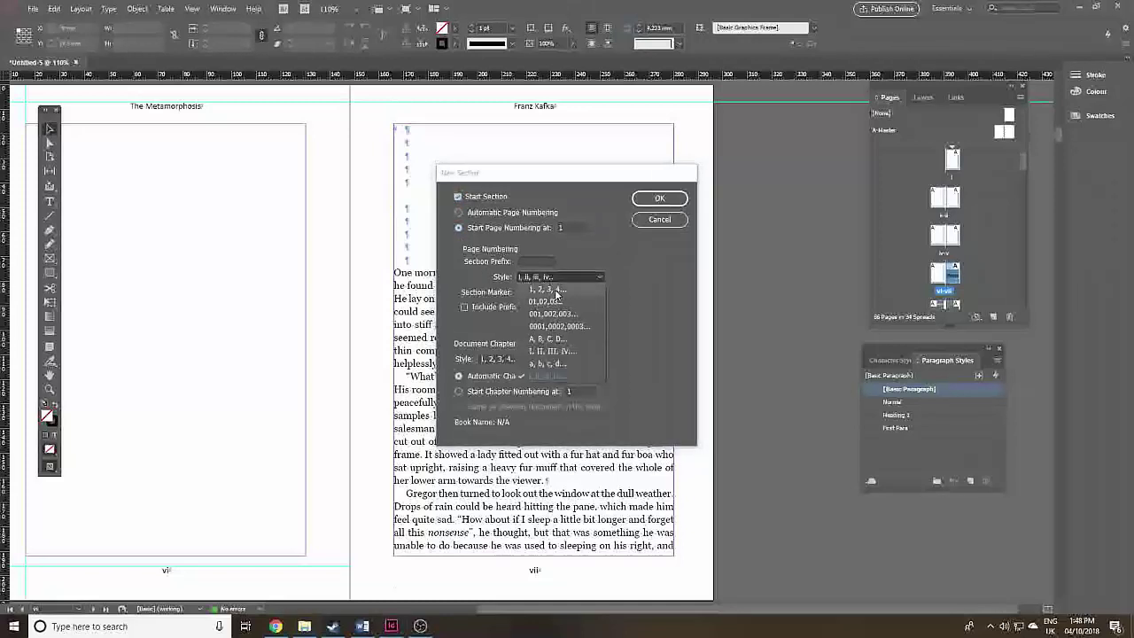
{"action": "left_click", "coordinate": [553, 290]}
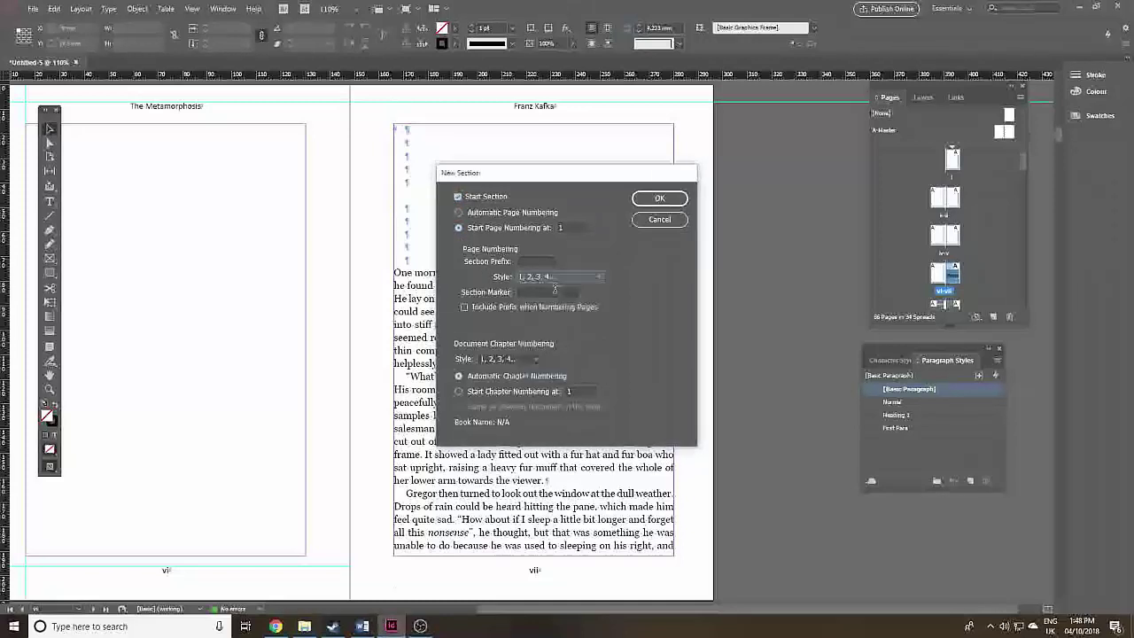
{"action": "left_click", "coordinate": [677, 202]}
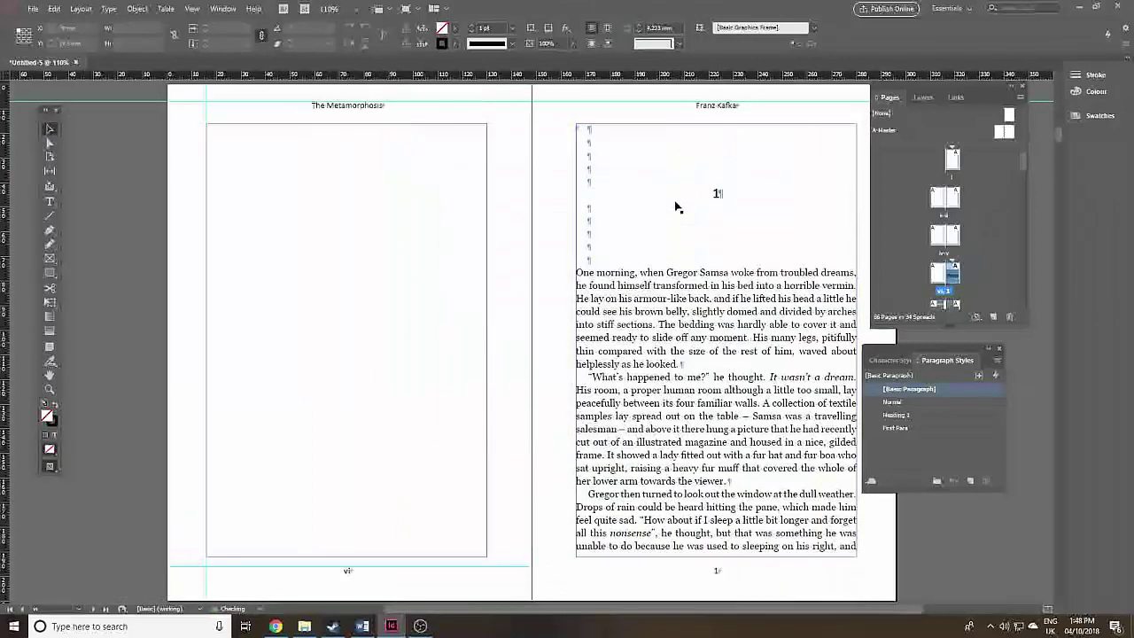
{"action": "scroll", "coordinate": [992, 282], "scroll_direction": "down", "scroll_amount": 4}
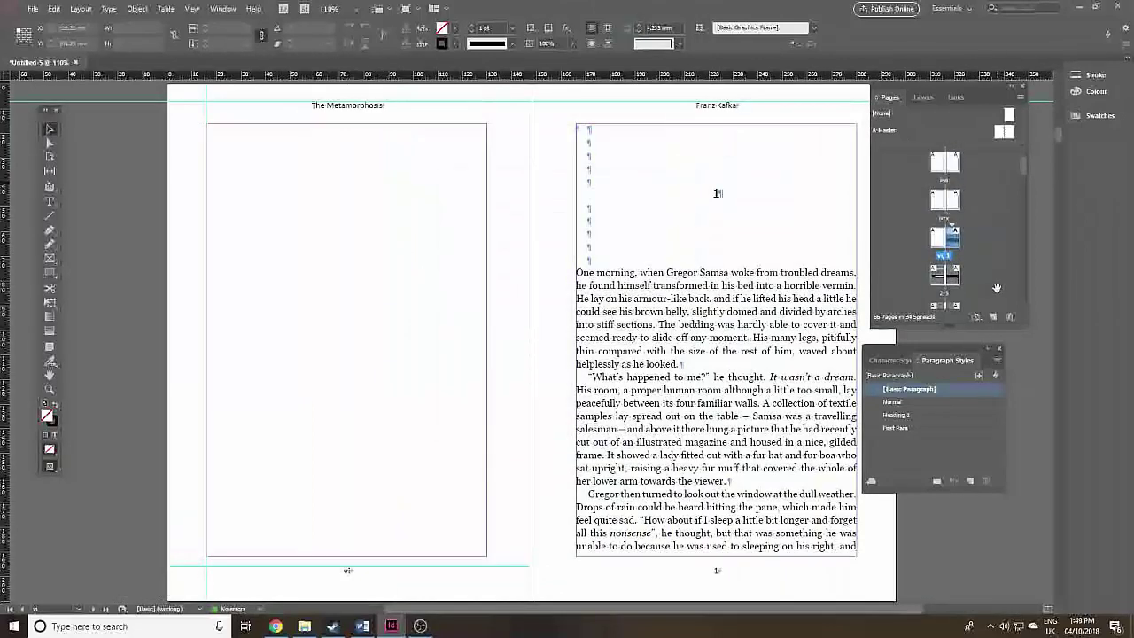
{"action": "left_click_drag", "start_coordinate": [1025, 169], "coordinate": [1035, 282]}
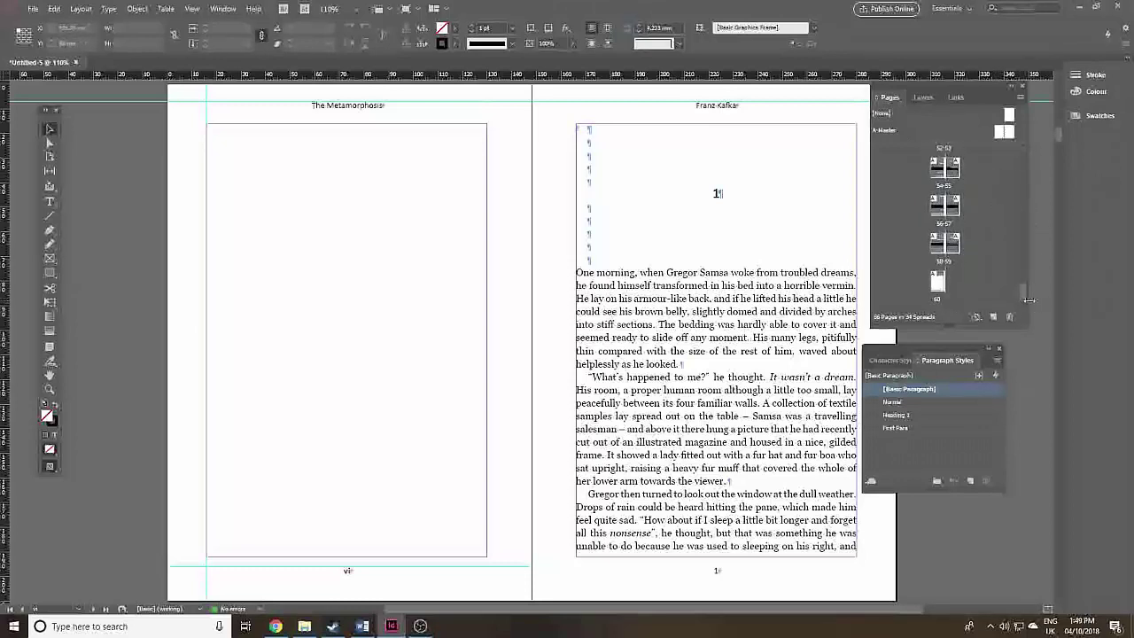
{"action": "left_click_drag", "start_coordinate": [1022, 298], "coordinate": [1025, 158]}
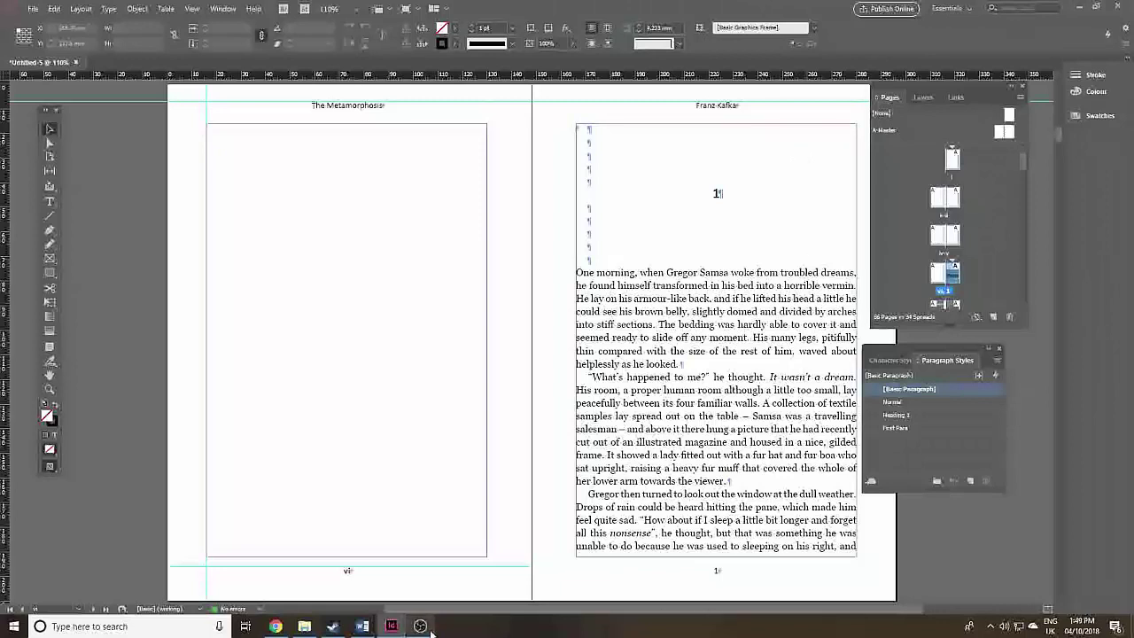
Create a two-page A5 master with prefix B based on A-Master and enlarge the master list to show all masters.
{"action": "left_click", "coordinate": [1022, 98]}
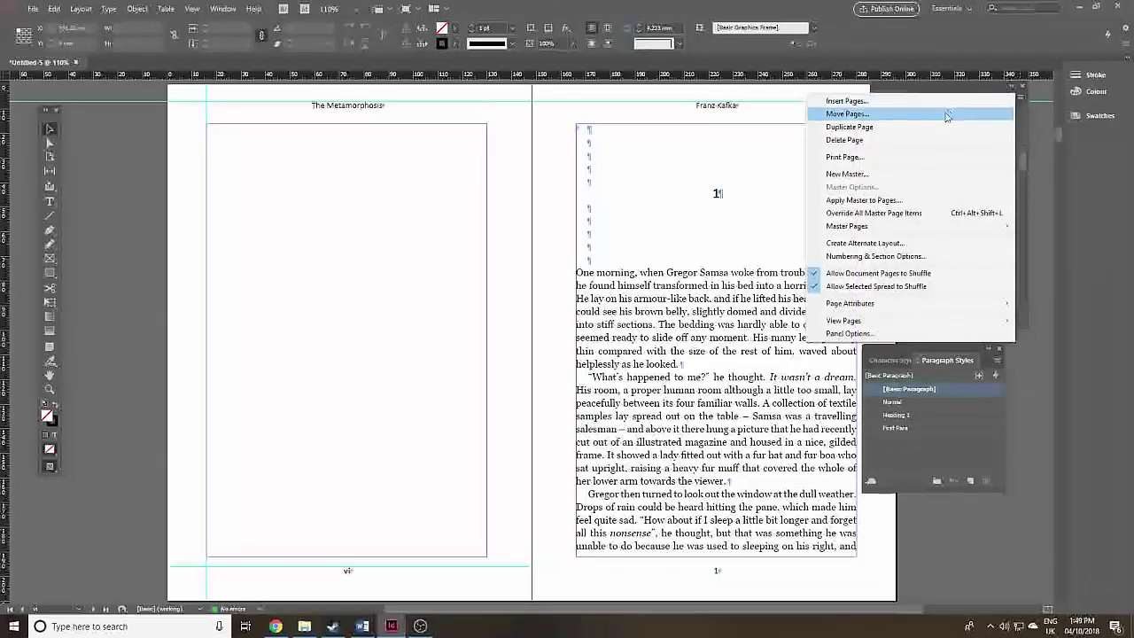
{"action": "left_click", "coordinate": [894, 174]}
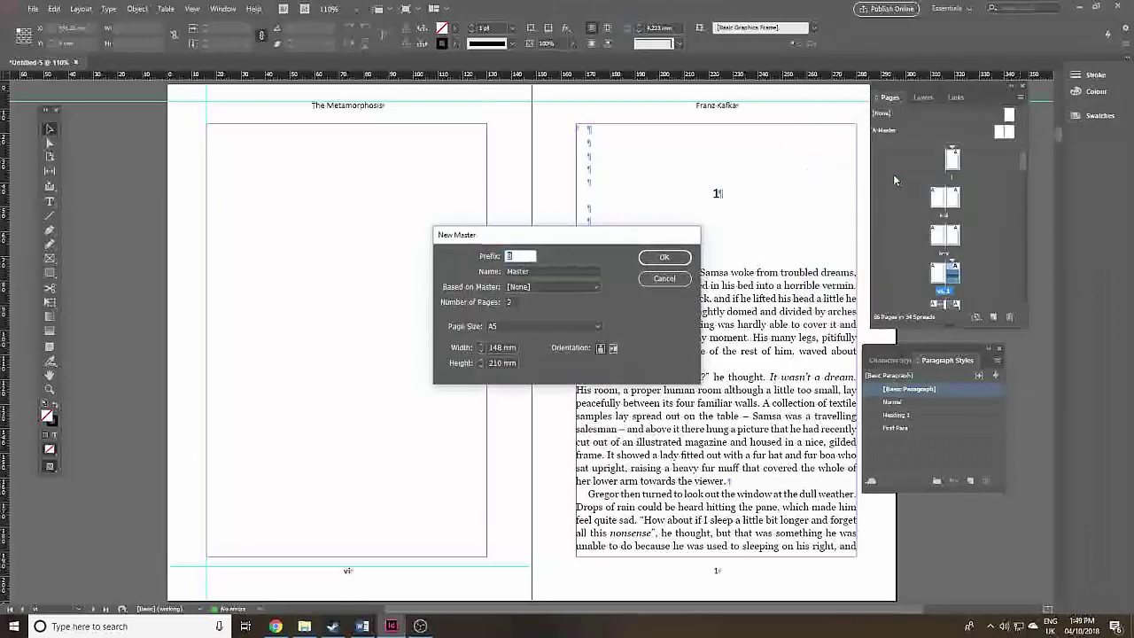
{"action": "left_click", "coordinate": [580, 287]}
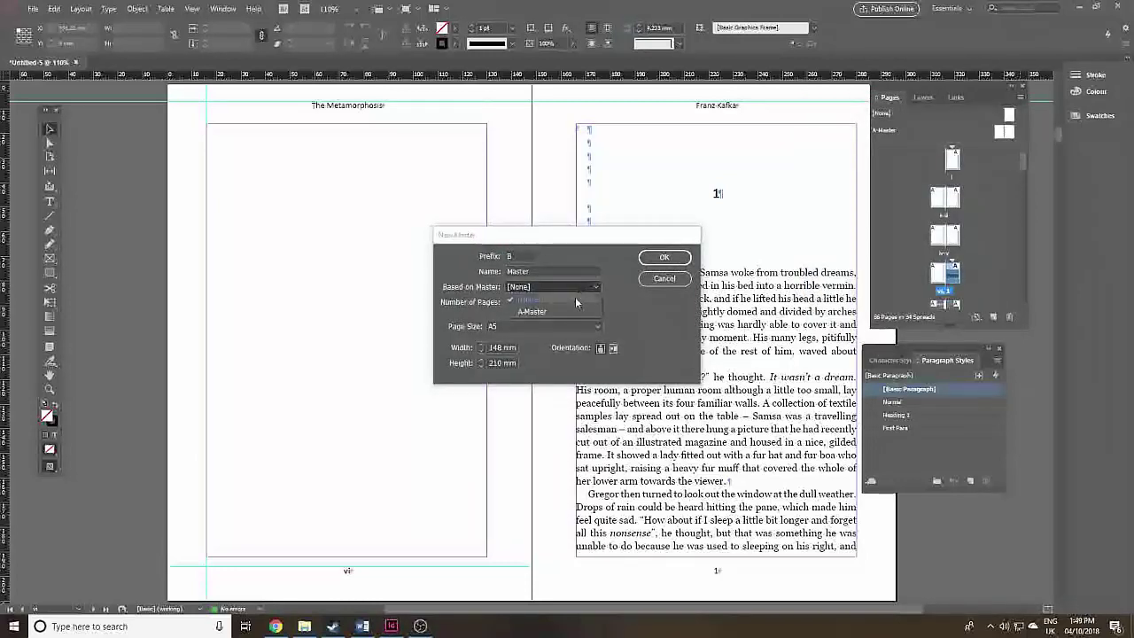
{"action": "left_click", "coordinate": [561, 312]}
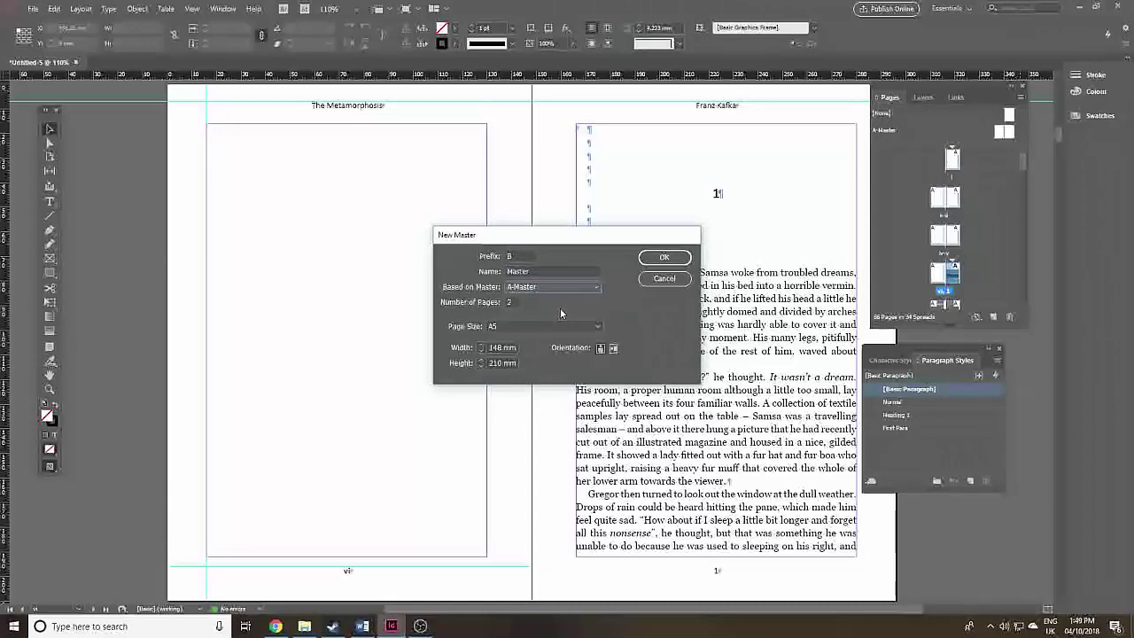
{"action": "left_click", "coordinate": [663, 258]}
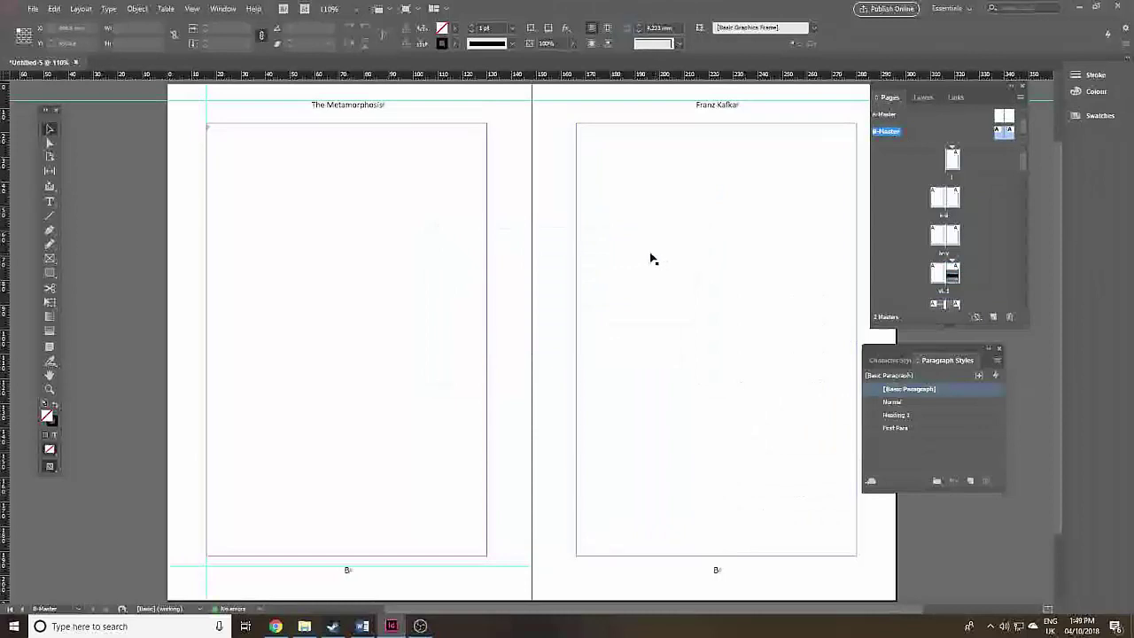
{"action": "left_click_drag", "start_coordinate": [923, 145], "coordinate": [920, 175]}
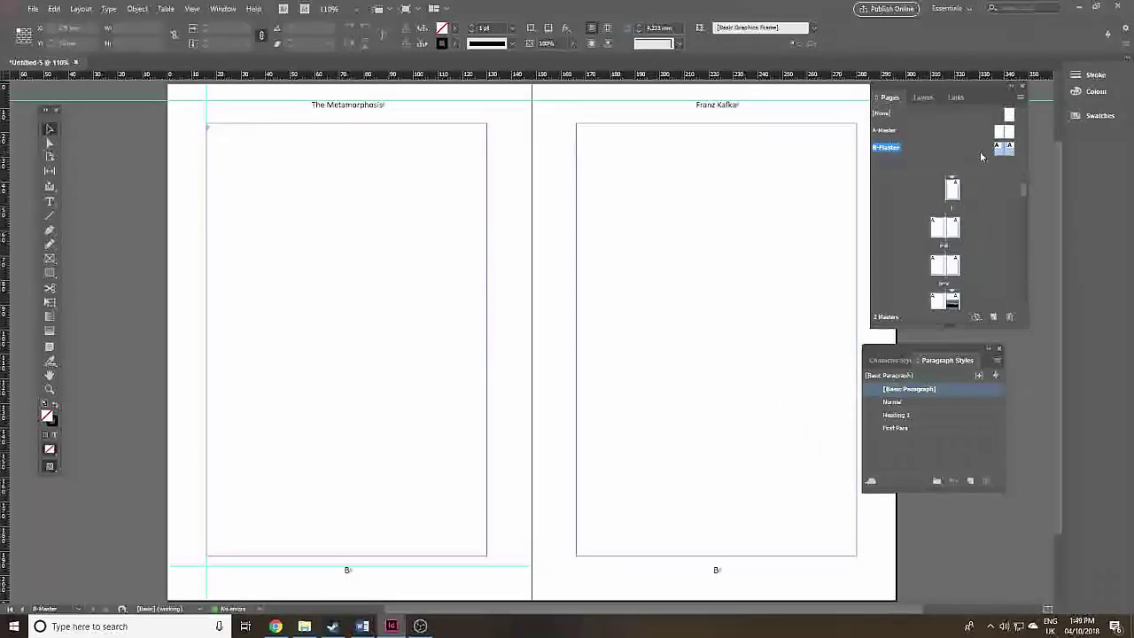
Override all master page items on B-Master's left page and delete its The Metamorphosis header frame.
{"action": "double_click", "coordinate": [997, 152]}
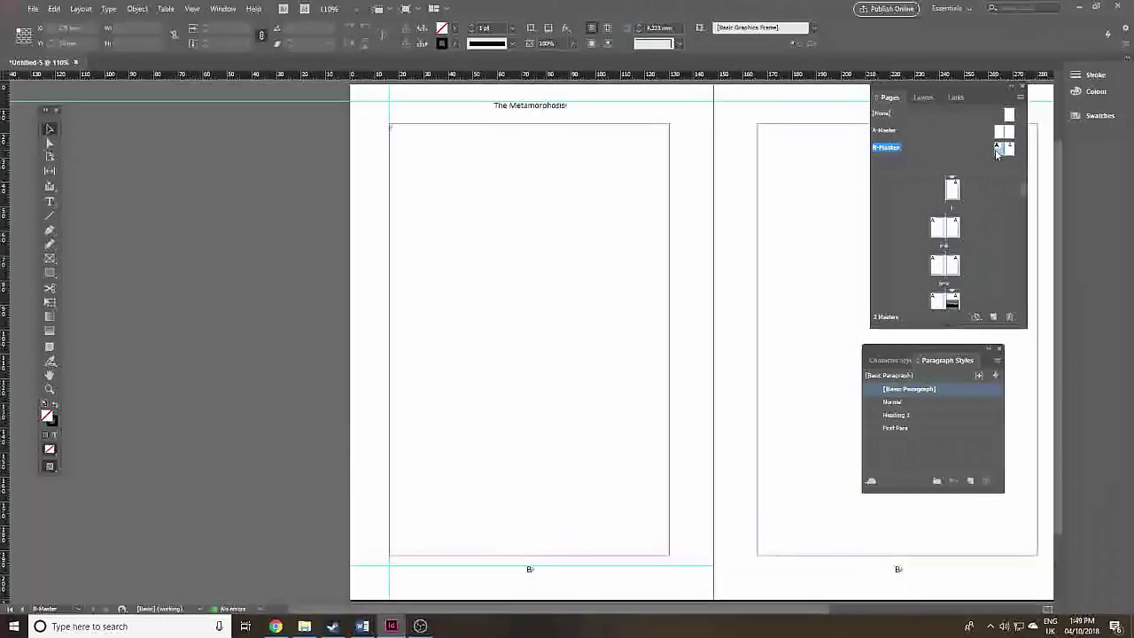
{"action": "left_click_drag", "start_coordinate": [645, 614], "coordinate": [753, 600]}
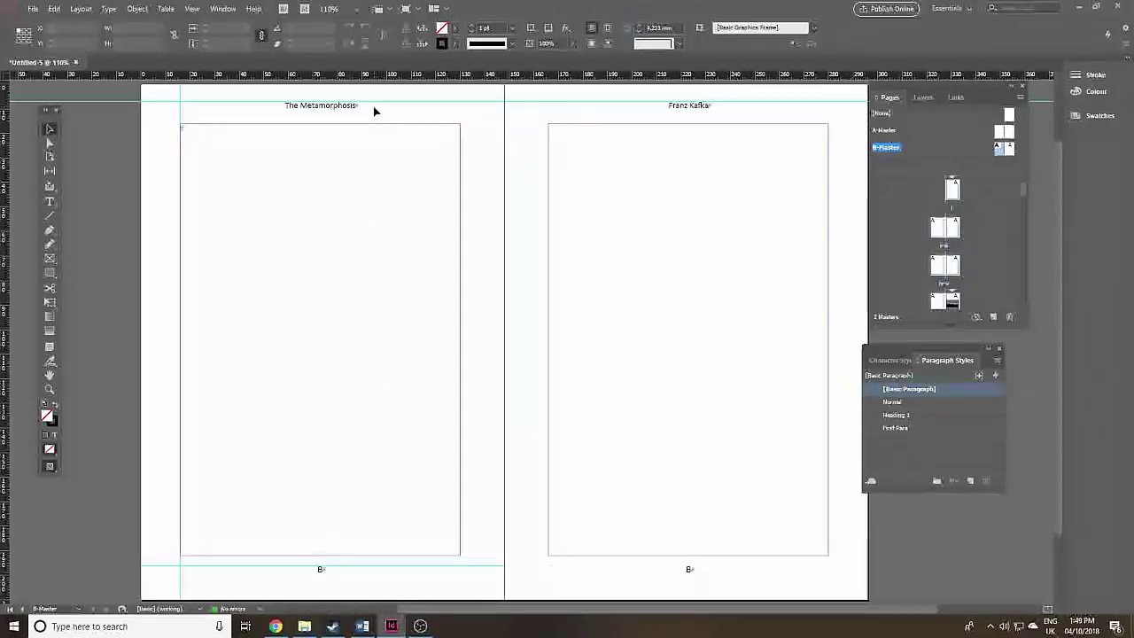
{"action": "left_click", "coordinate": [1022, 98]}
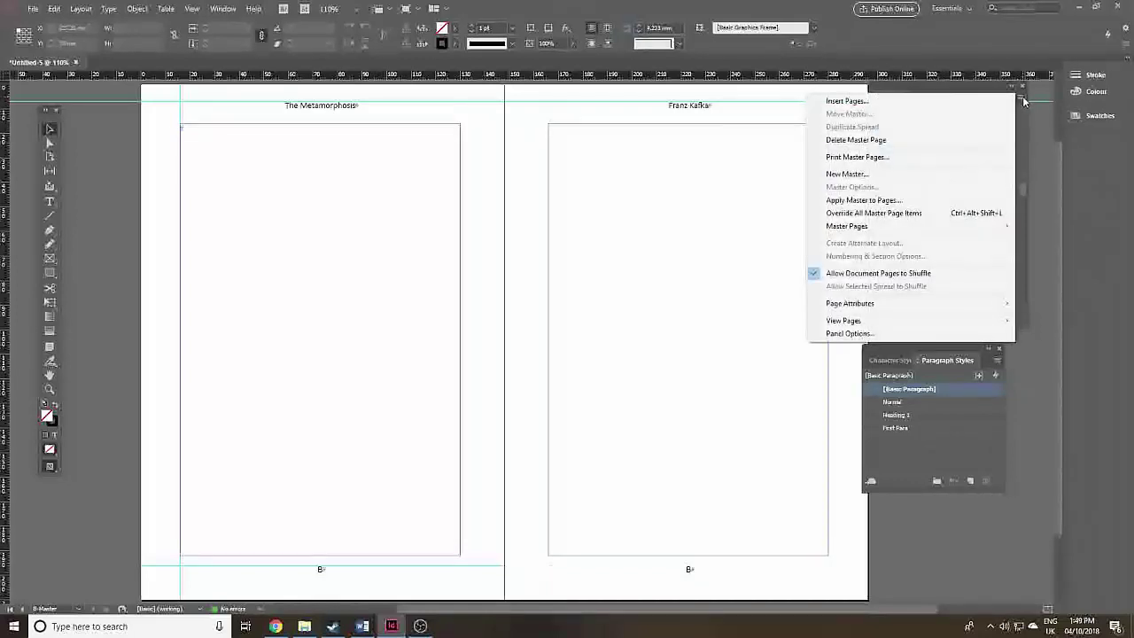
{"action": "left_click", "coordinate": [958, 214]}
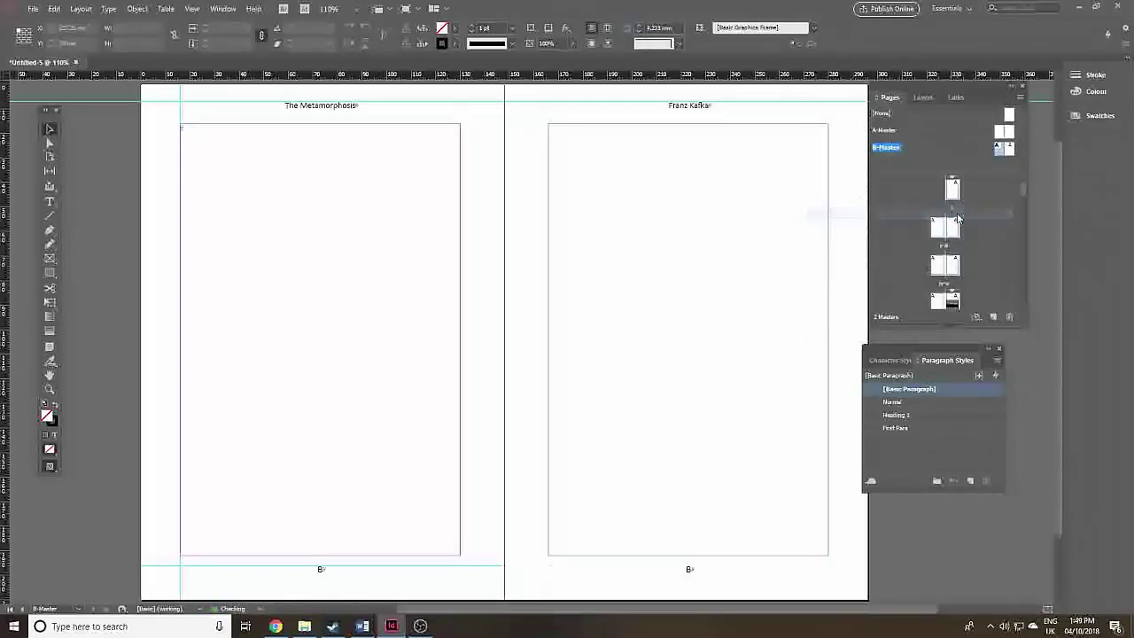
{"action": "left_click", "coordinate": [49, 129]}
{"action": "left_click", "coordinate": [269, 112]}
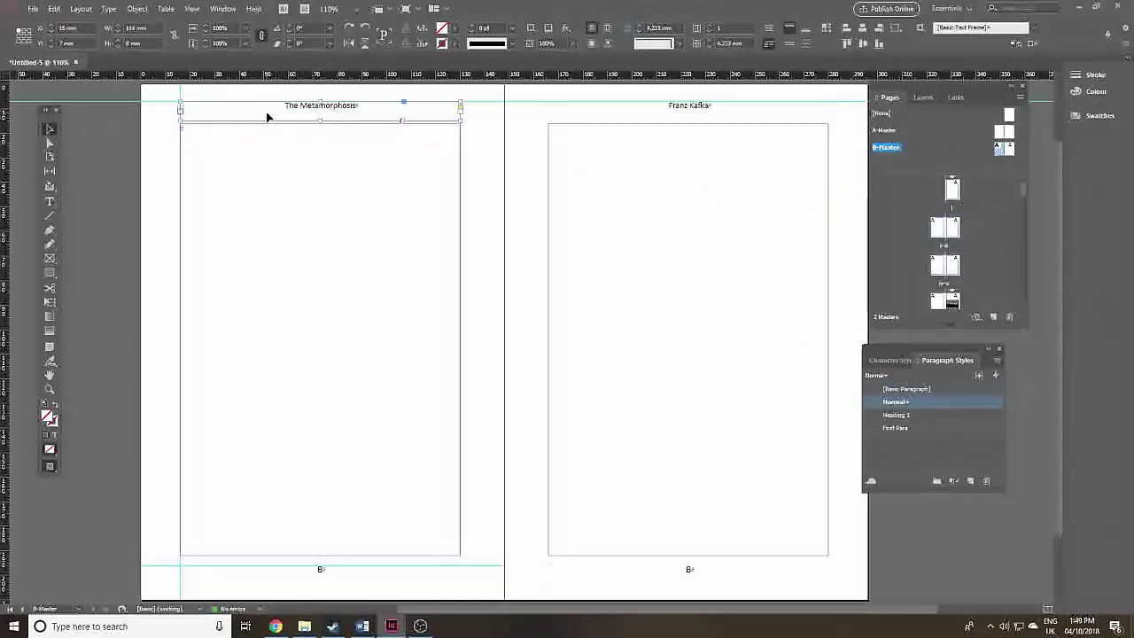
{"action": "key", "text": "Delete"}
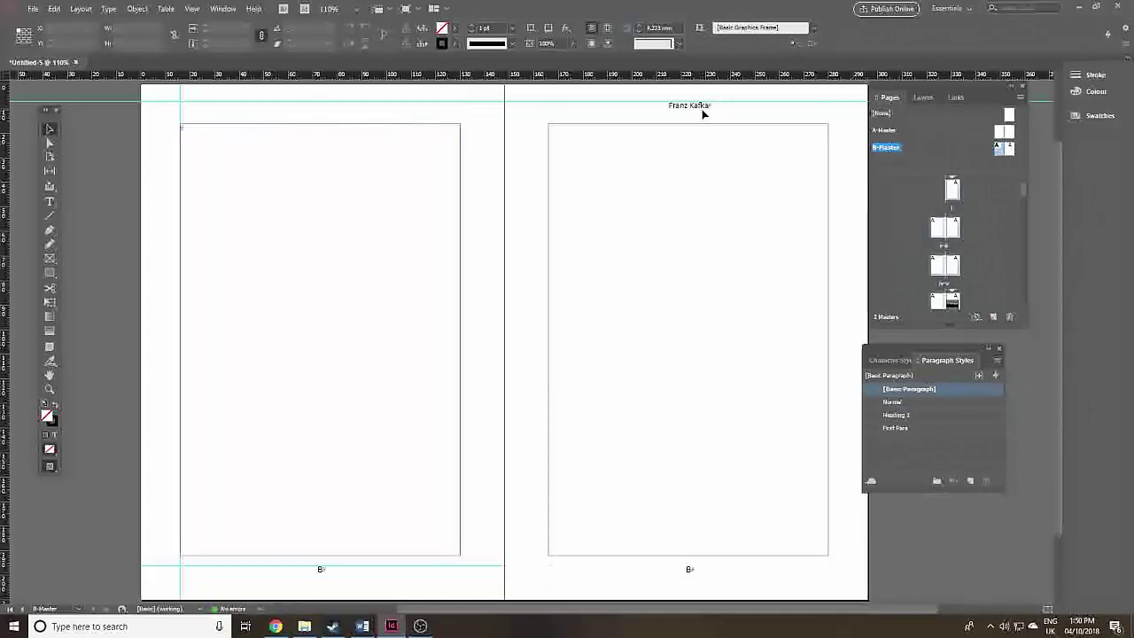
Override all master page items on B-Master's right page and delete its Franz Kafka header frame.
{"action": "left_click", "coordinate": [1022, 99]}
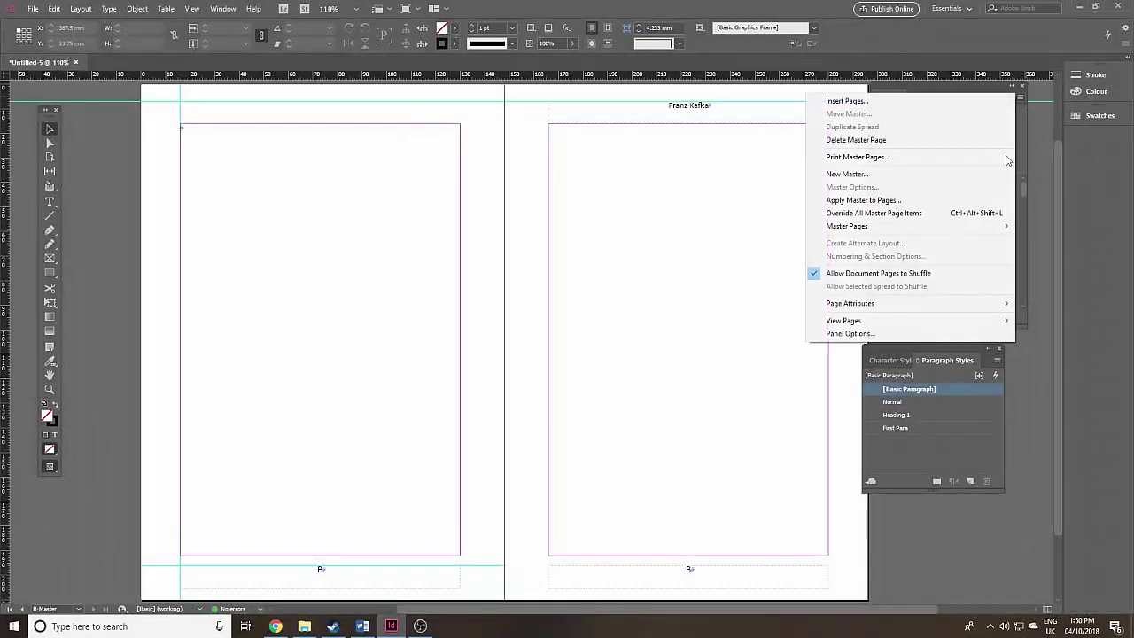
{"action": "left_click", "coordinate": [981, 214]}
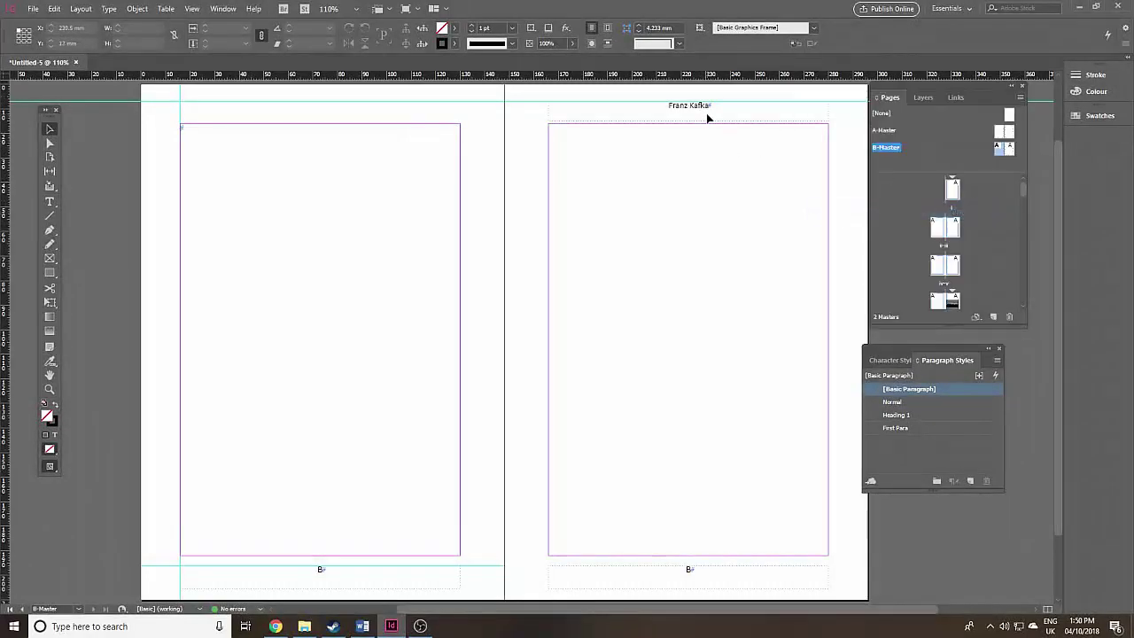
{"action": "double_click", "coordinate": [1011, 150]}
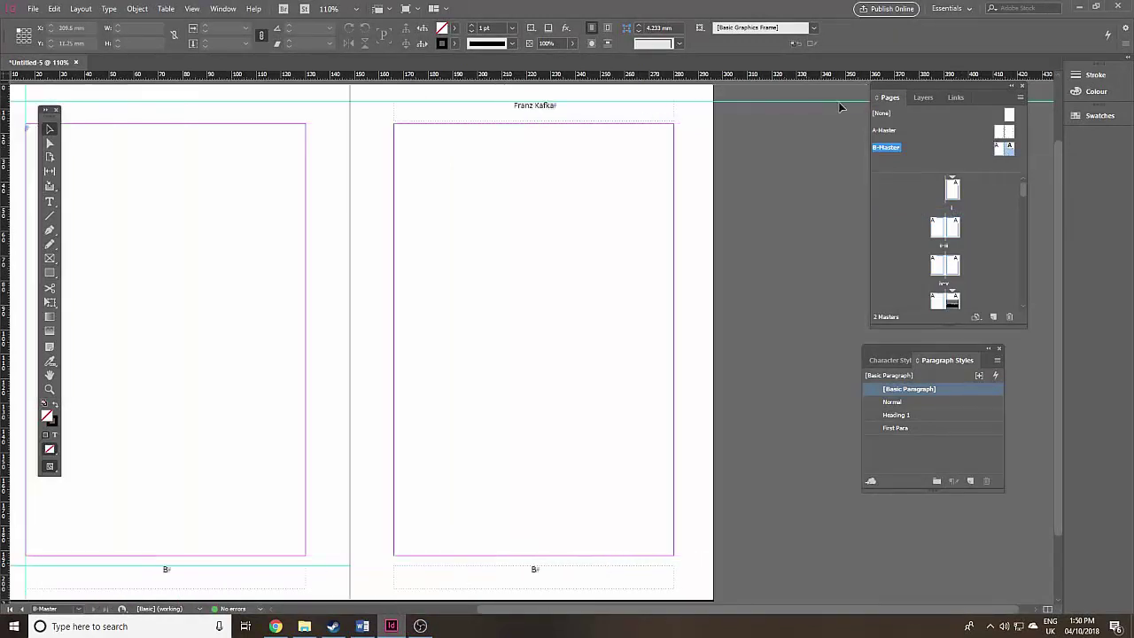
{"action": "left_click", "coordinate": [1020, 98]}
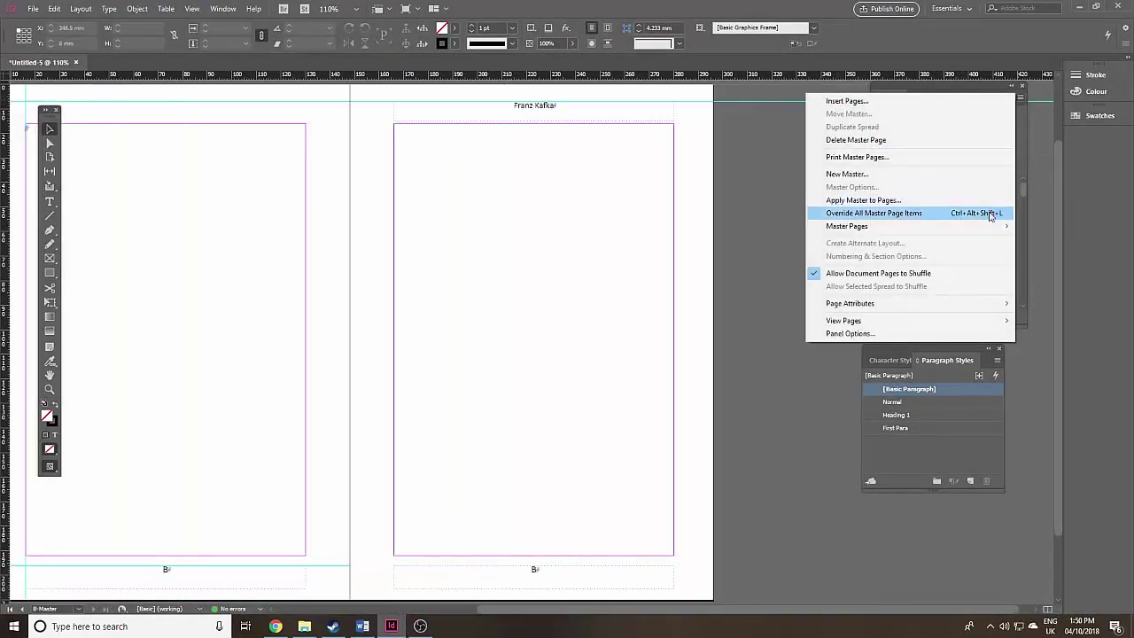
{"action": "left_click", "coordinate": [990, 216]}
{"action": "left_click", "coordinate": [587, 112]}
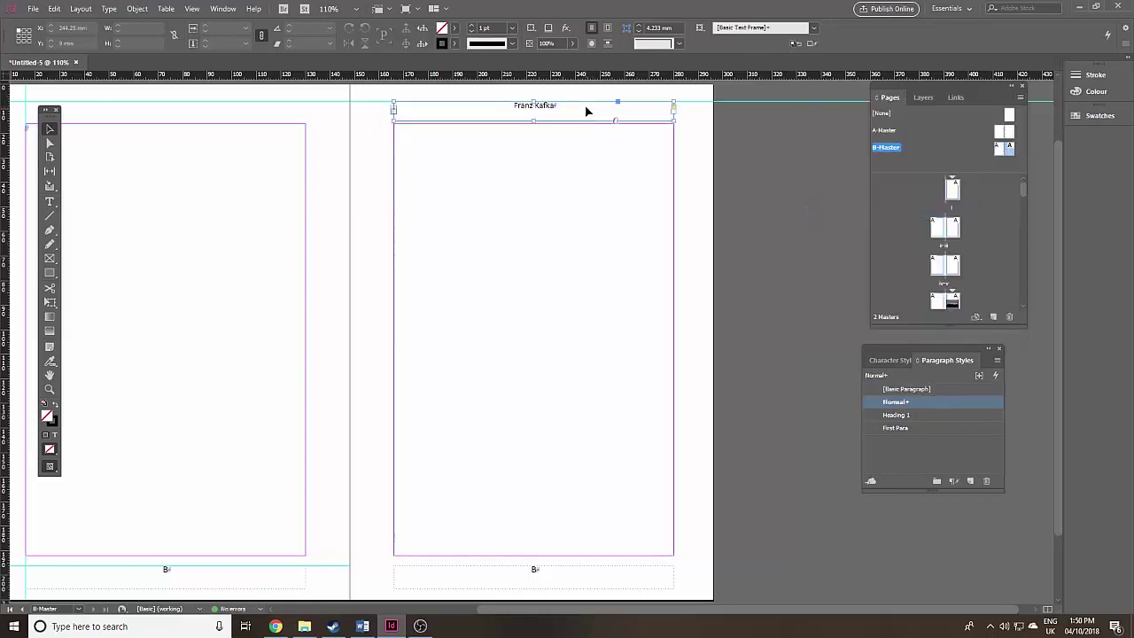
{"action": "key", "text": "Delete"}
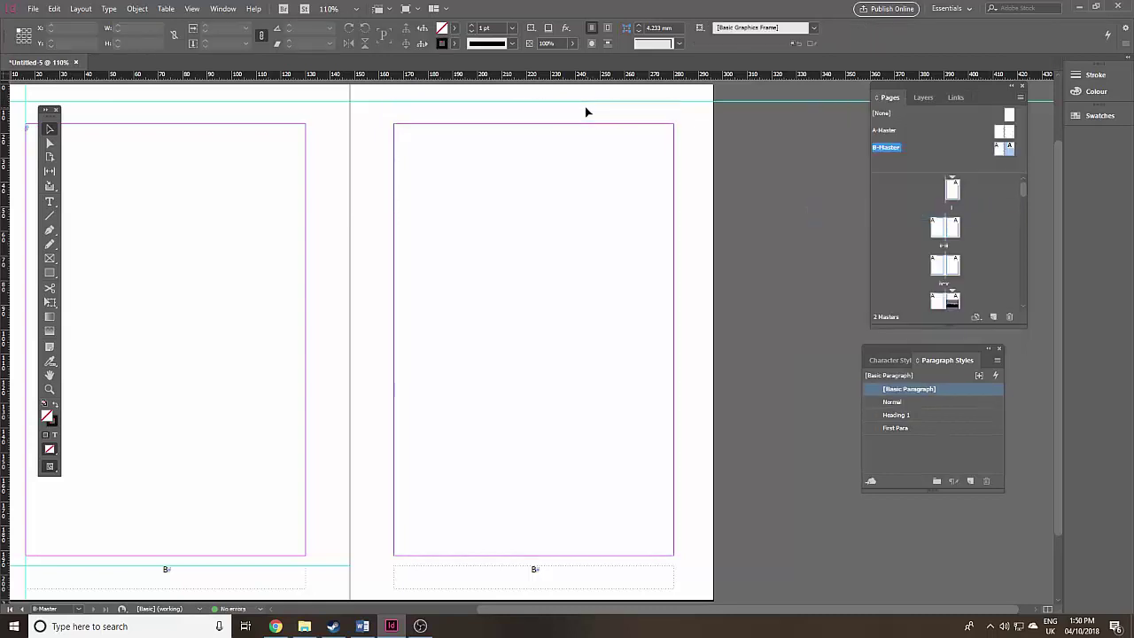
Apply B-Master to the opening pages of chapter 1 (page 1) and chapter 2 (page 20).
{"action": "double_click", "coordinate": [954, 304]}
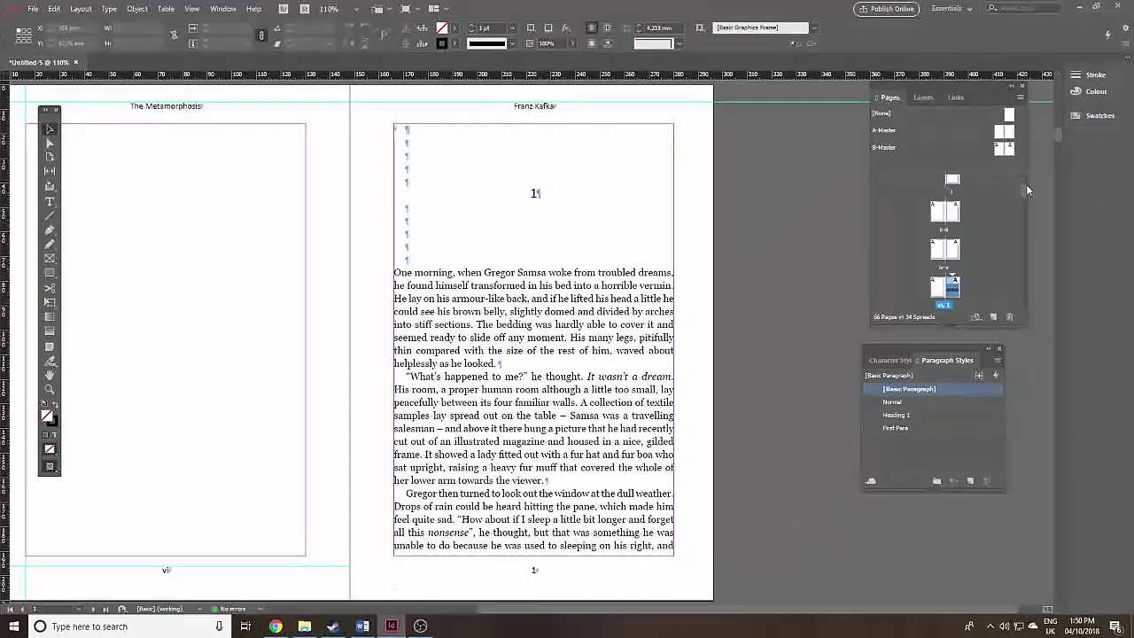
{"action": "left_click_drag", "start_coordinate": [1012, 156], "coordinate": [954, 290]}
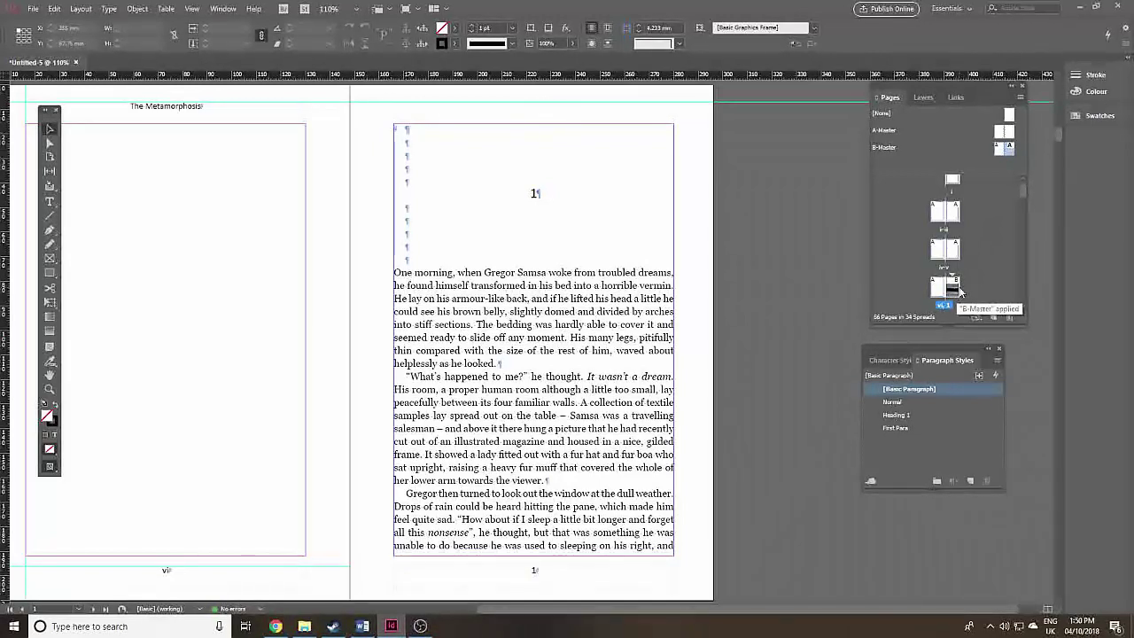
{"action": "left_click_drag", "start_coordinate": [1025, 193], "coordinate": [1026, 236]}
{"action": "left_click", "coordinate": [939, 234]}
{"action": "double_click", "coordinate": [941, 234]}
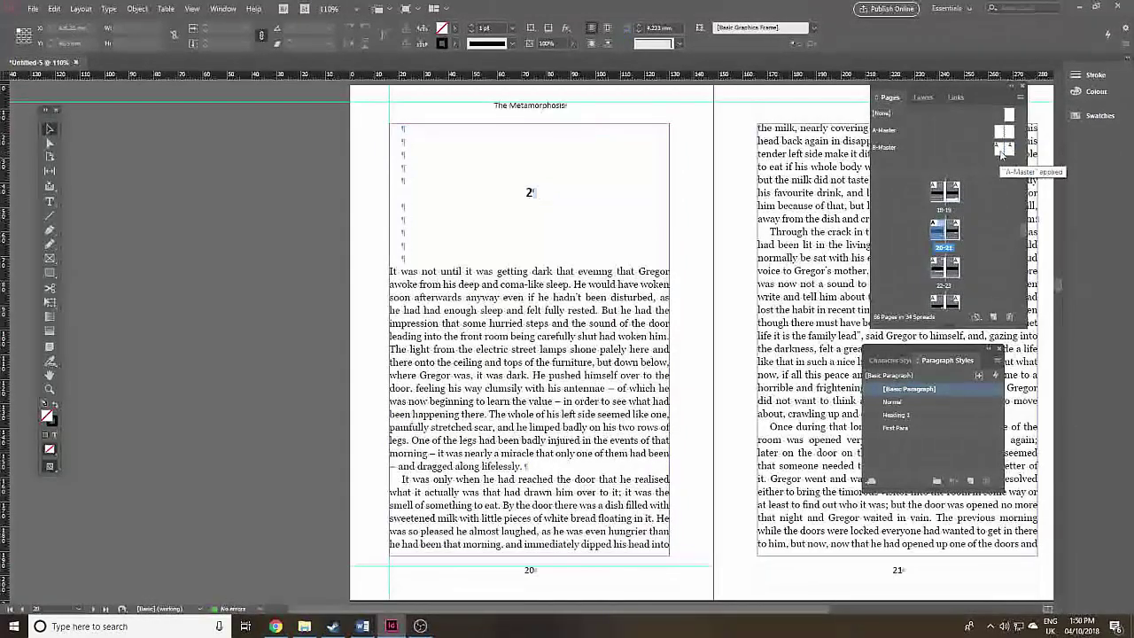
{"action": "left_click_drag", "start_coordinate": [993, 164], "coordinate": [944, 238]}
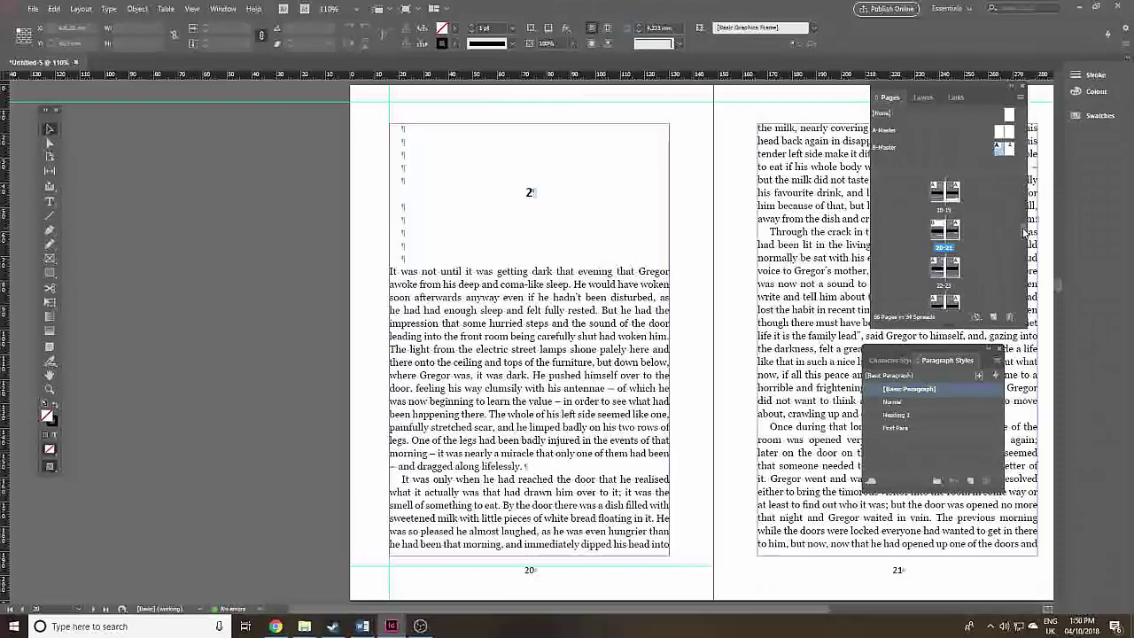
Apply B-Master to chapter 3's opening page, page 40.
{"action": "left_click_drag", "start_coordinate": [1024, 234], "coordinate": [1029, 267]}
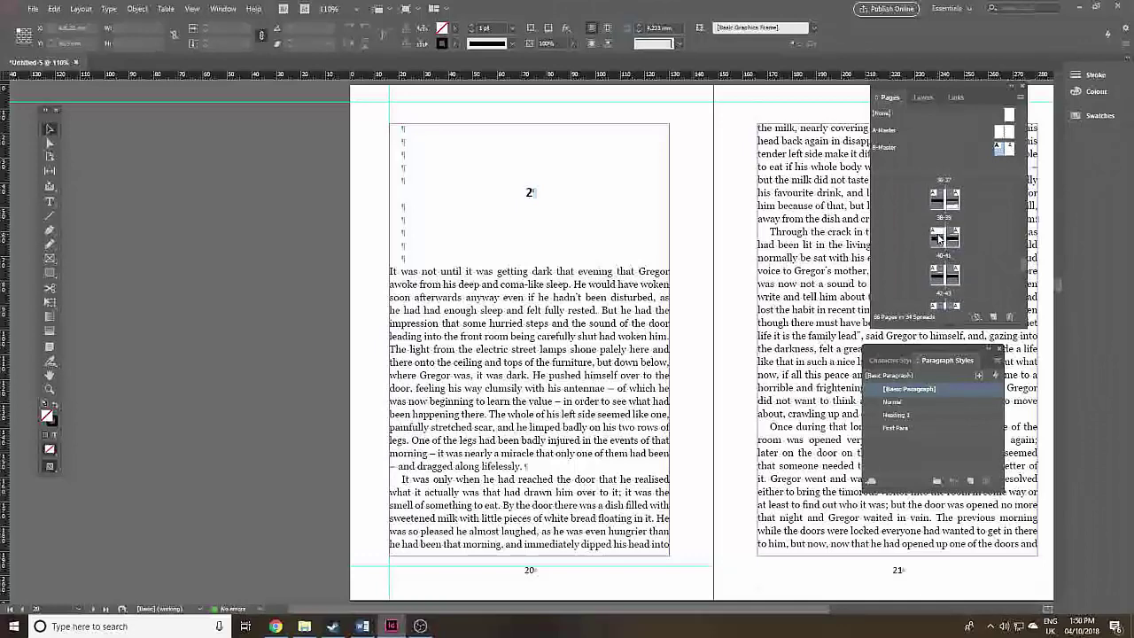
{"action": "double_click", "coordinate": [939, 237]}
{"action": "left_click_drag", "start_coordinate": [1004, 151], "coordinate": [937, 237]}
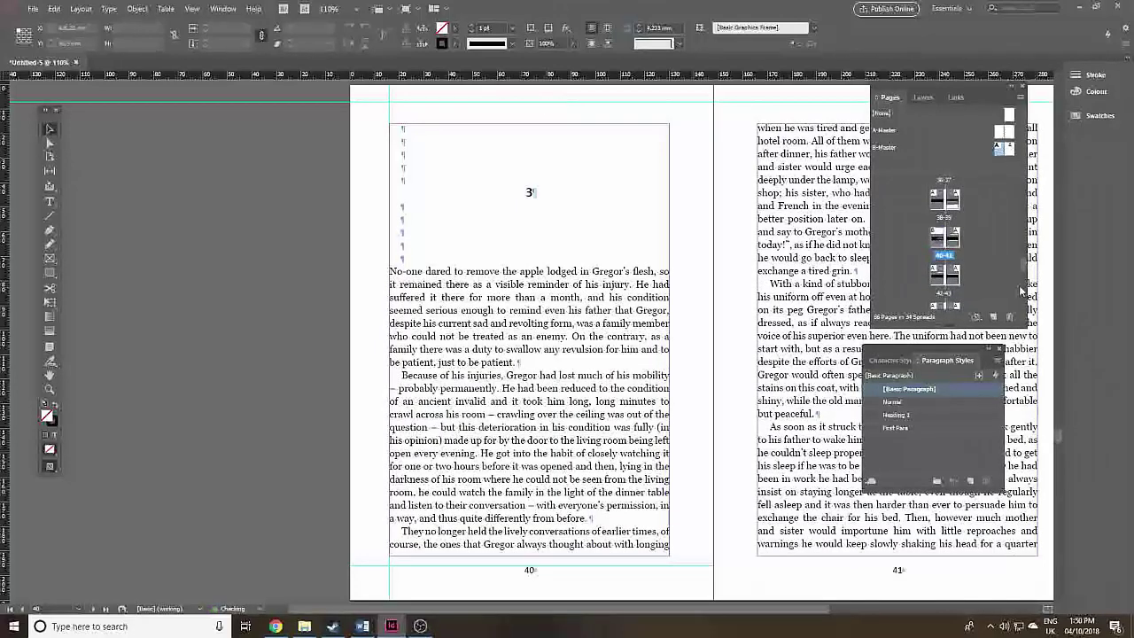
Apply the [None] master to front-matter pages i, ii and iii.
{"action": "left_click_drag", "start_coordinate": [1028, 285], "coordinate": [1044, 139]}
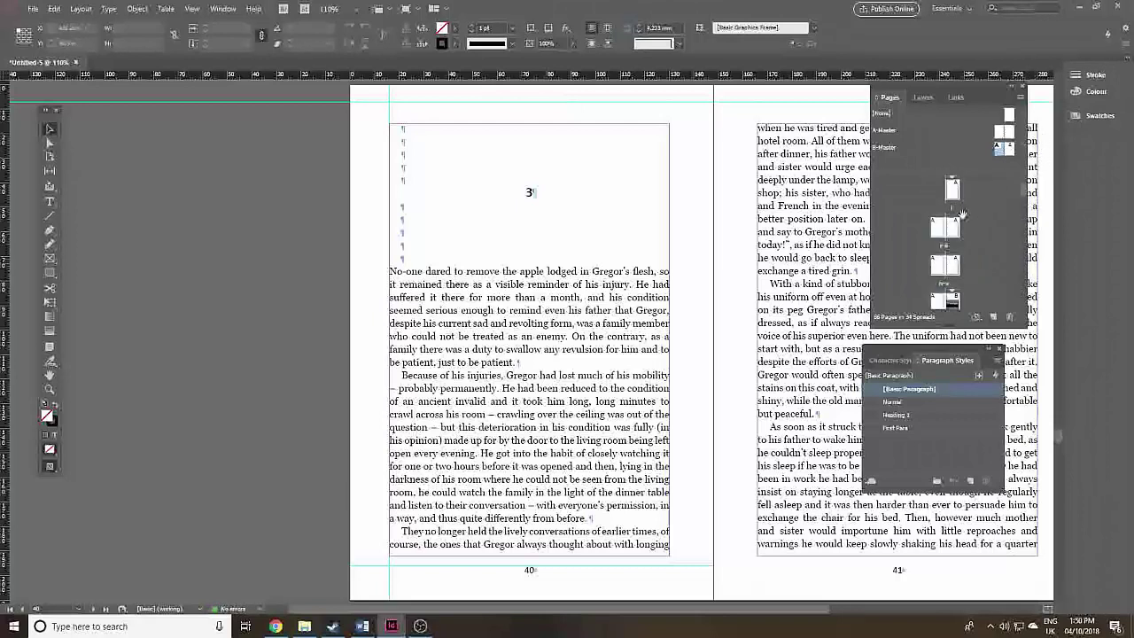
{"action": "double_click", "coordinate": [954, 191]}
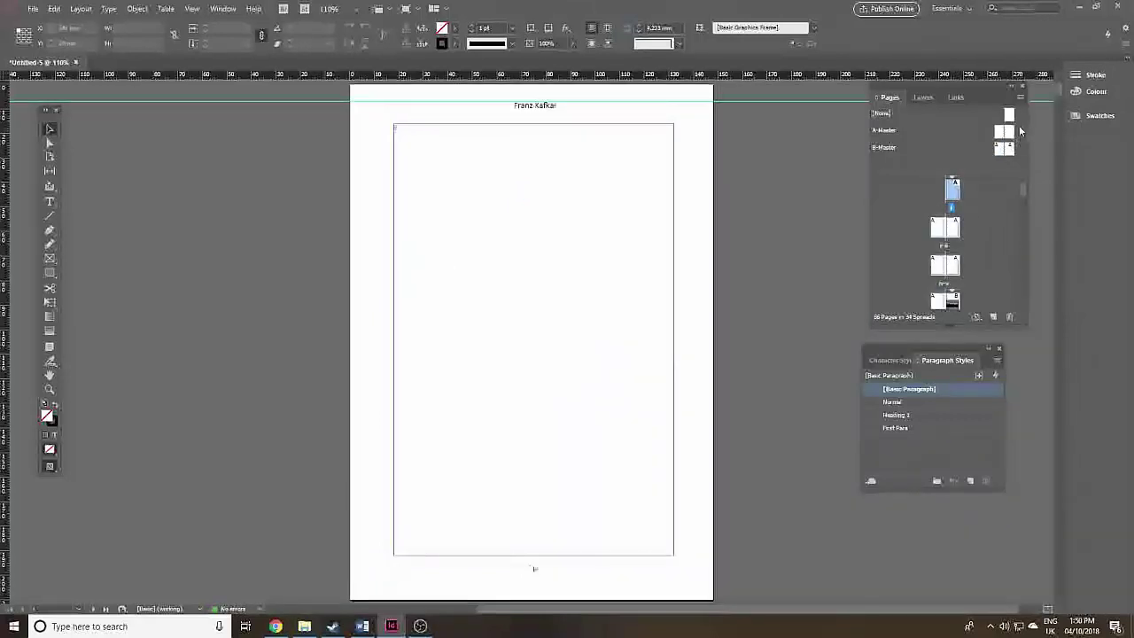
{"action": "left_click_drag", "start_coordinate": [1008, 115], "coordinate": [952, 190]}
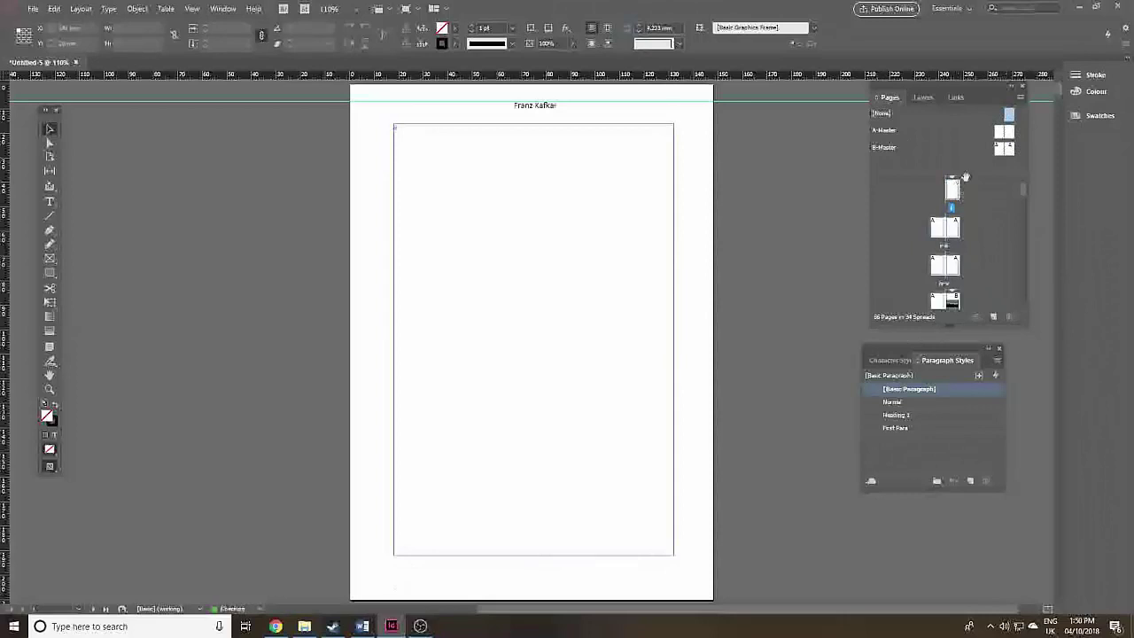
{"action": "left_click_drag", "start_coordinate": [1013, 118], "coordinate": [939, 232]}
{"action": "left_click_drag", "start_coordinate": [1010, 116], "coordinate": [955, 229]}
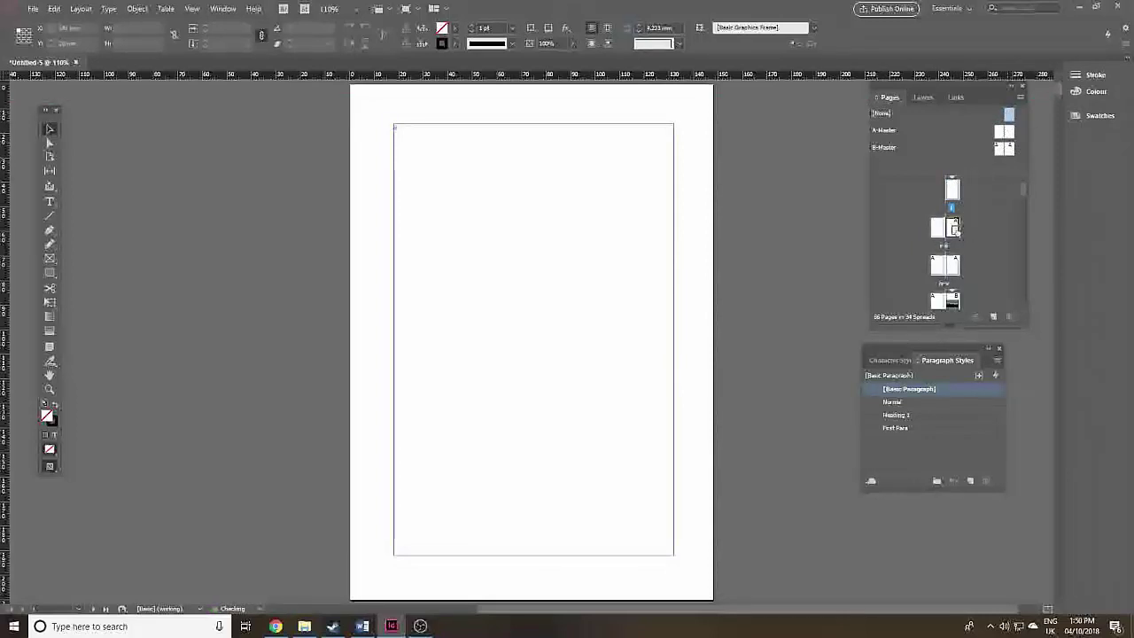
Apply B-Master to page iv and the [None] master to pages v and vi.
{"action": "double_click", "coordinate": [937, 269]}
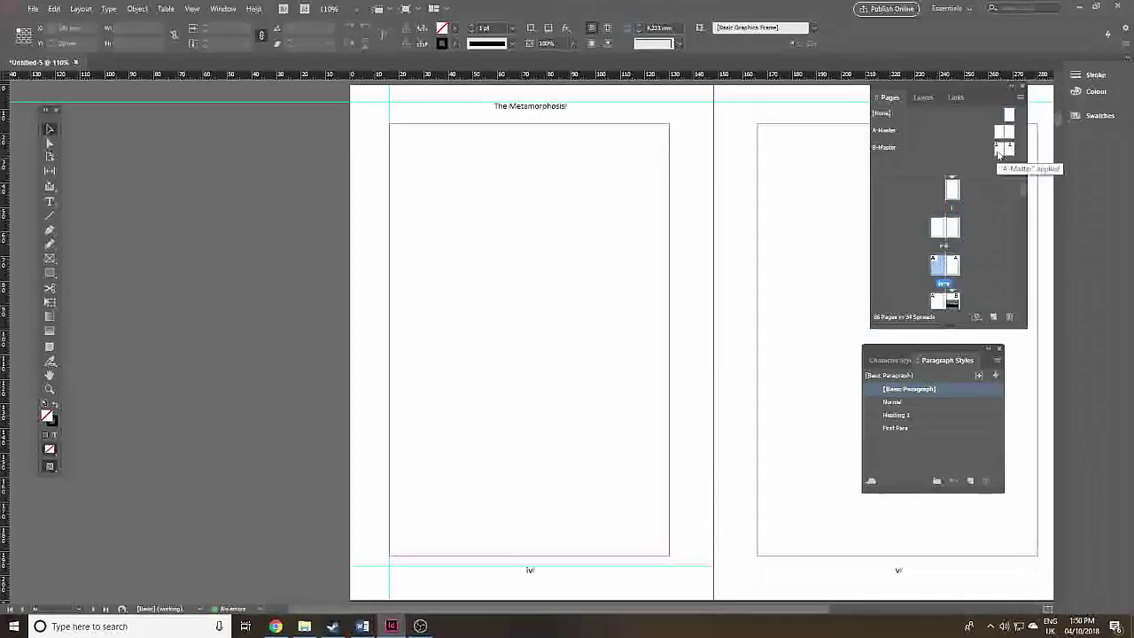
{"action": "left_click_drag", "start_coordinate": [1000, 152], "coordinate": [939, 263]}
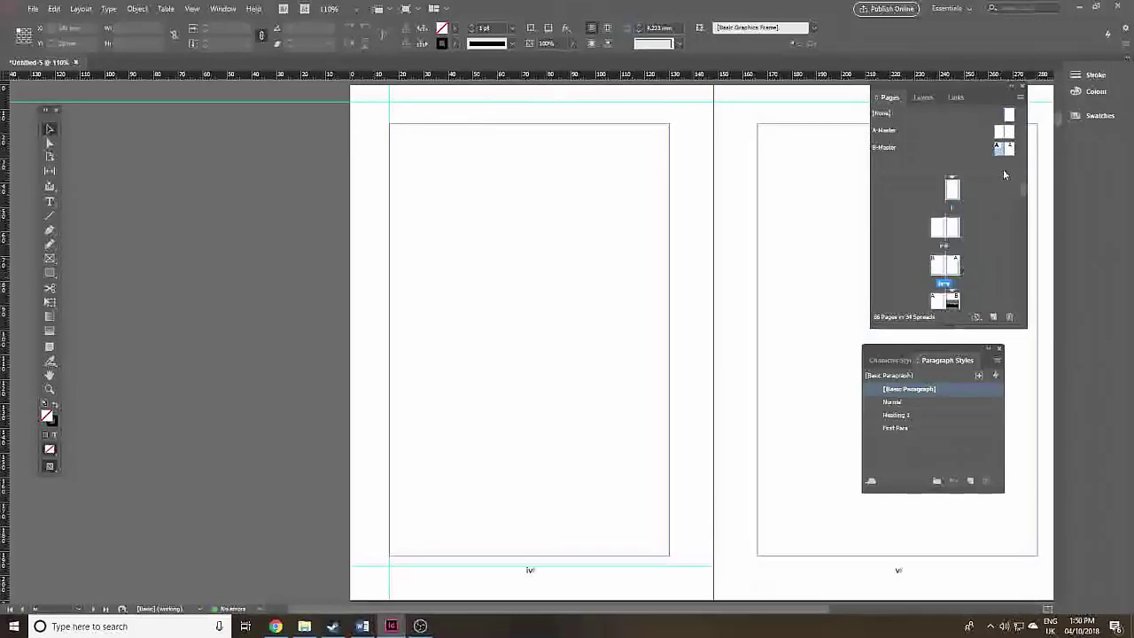
{"action": "double_click", "coordinate": [950, 266]}
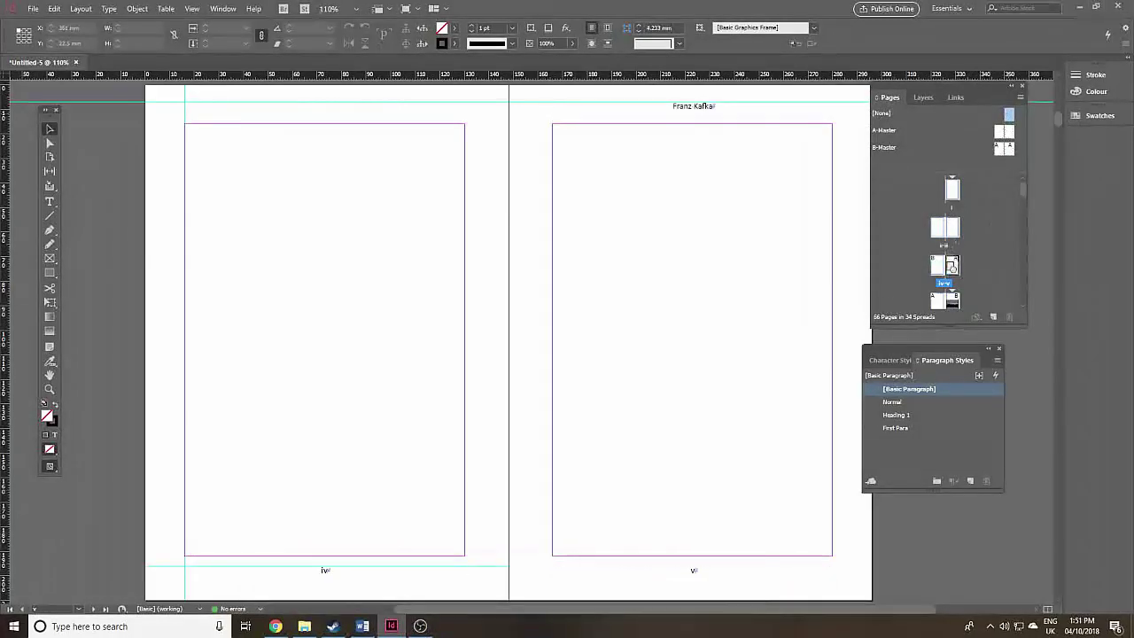
{"action": "left_click_drag", "start_coordinate": [951, 266], "coordinate": [951, 266]}
{"action": "left_click_drag", "start_coordinate": [990, 162], "coordinate": [953, 275]}
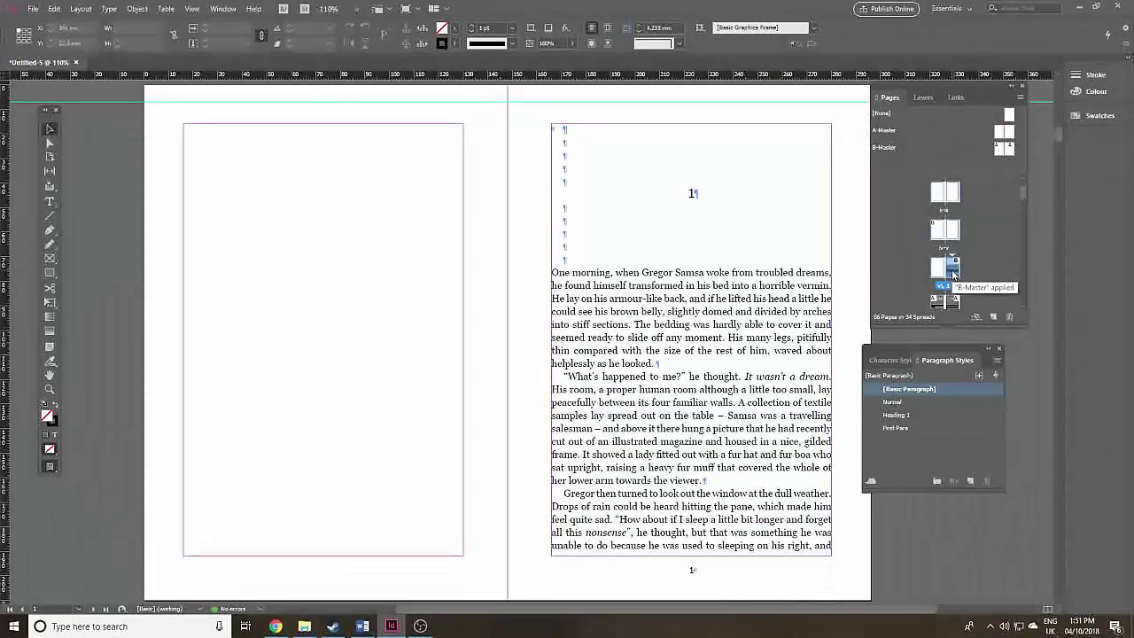
{"action": "mouse_move", "coordinate": [1023, 190]}
{"action": "left_mouse_down"}
{"action": "mouse_move", "coordinate": [1019, 298]}
{"action": "mouse_move", "coordinate": [1028, 181]}
{"action": "left_mouse_up"}
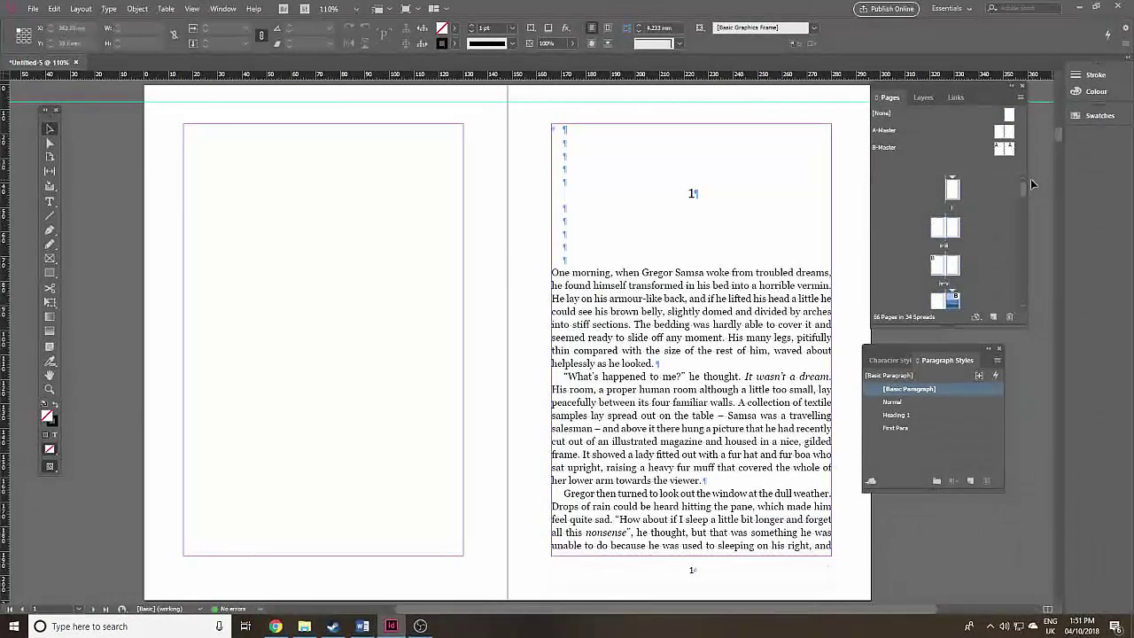
Save the document on the D: drive as The Metamorphosis in InDesign CC 2018 format.
{"action": "left_click", "coordinate": [32, 8]}
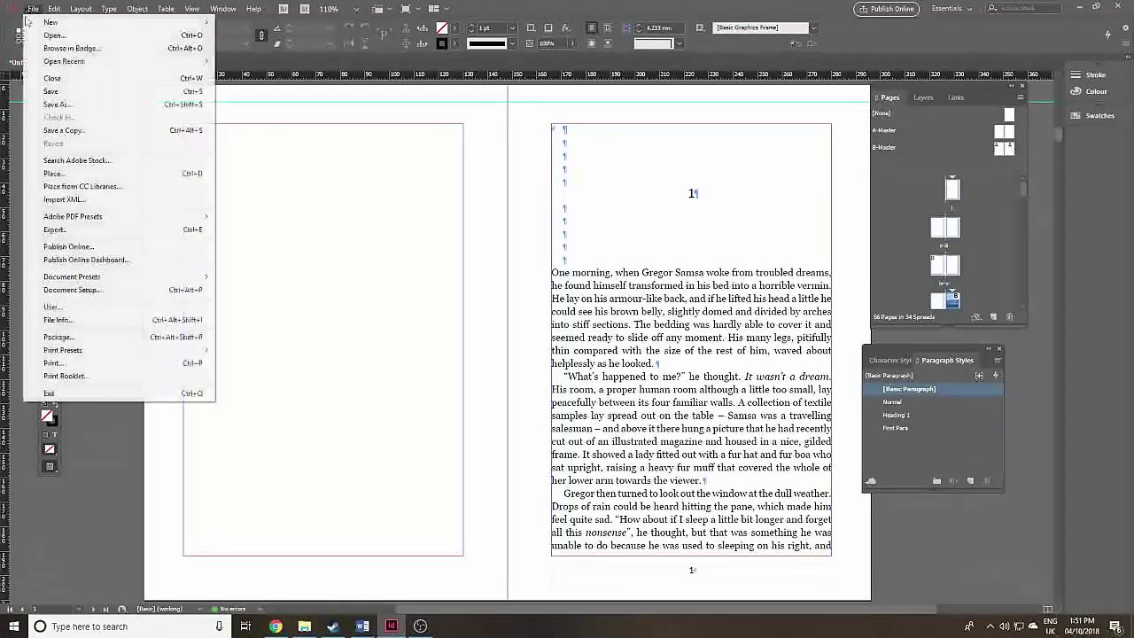
{"action": "left_click", "coordinate": [51, 92]}
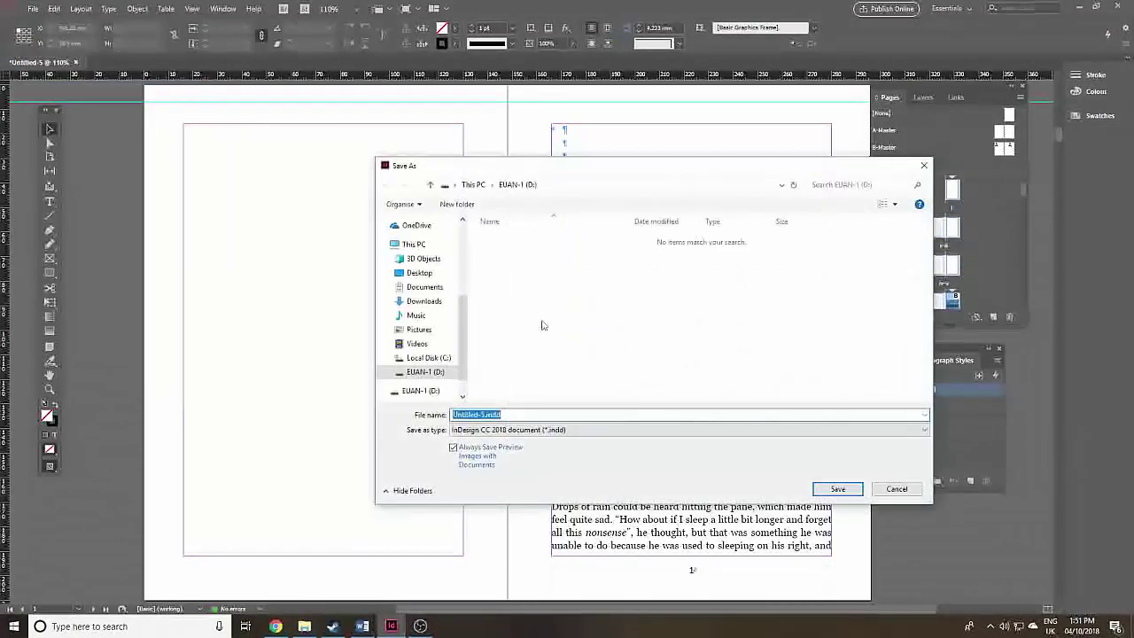
{"action": "type", "text": "The Metamorphosis"}
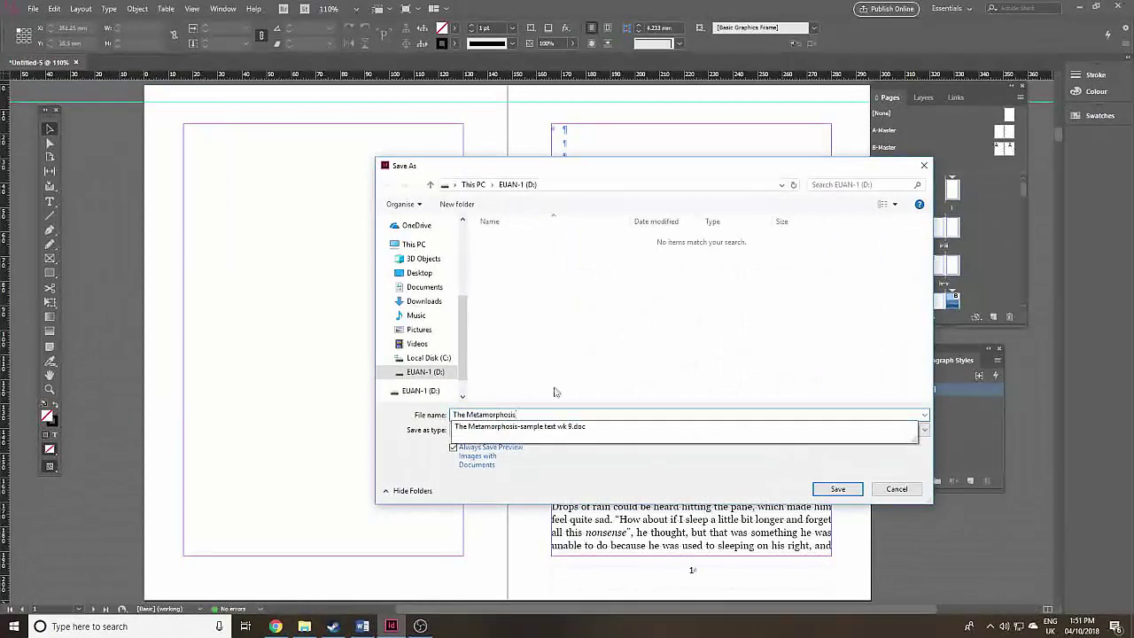
{"action": "left_click", "coordinate": [652, 392]}
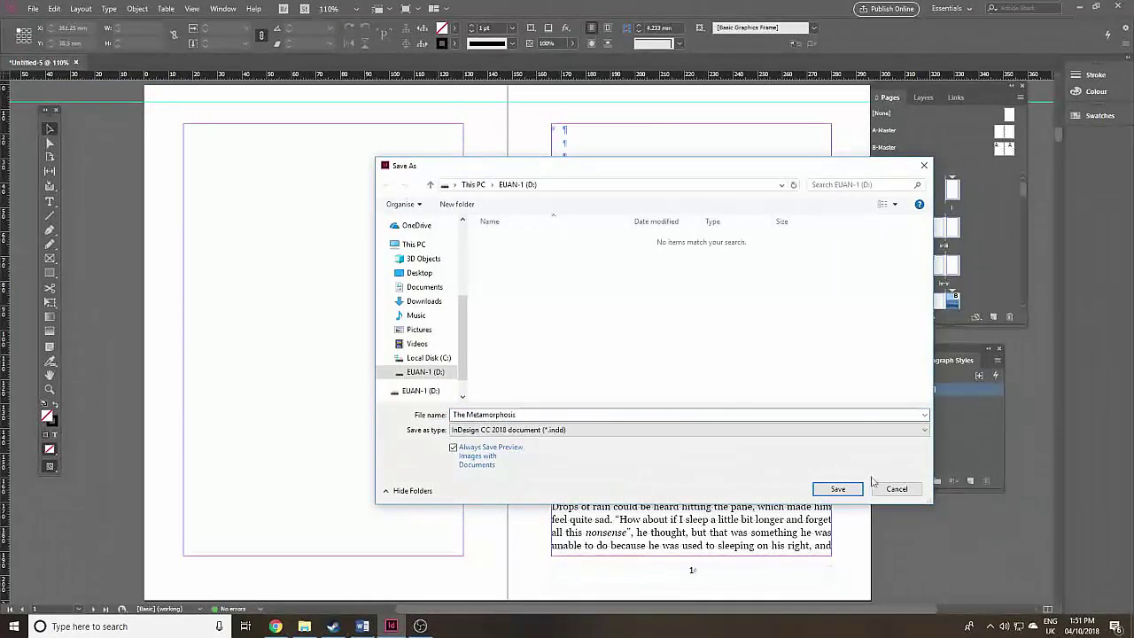
{"action": "left_click", "coordinate": [846, 496]}
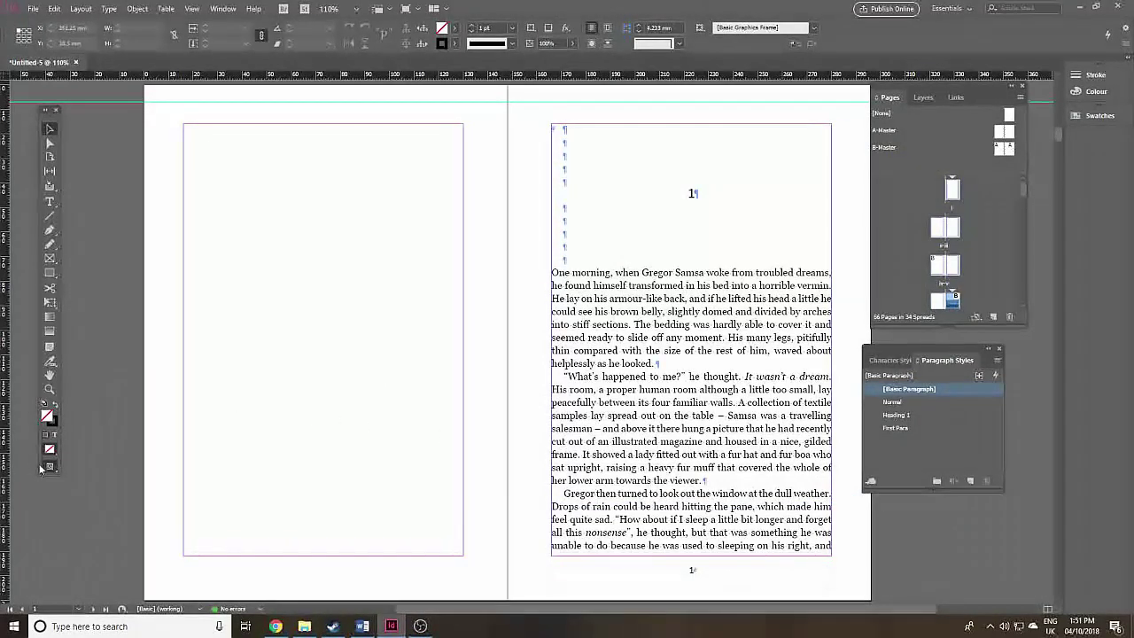
Switch to the Preview screen mode and check the headers and page numbers on spreads 2-3 and 4-5.
{"action": "left_click", "coordinate": [49, 467]}
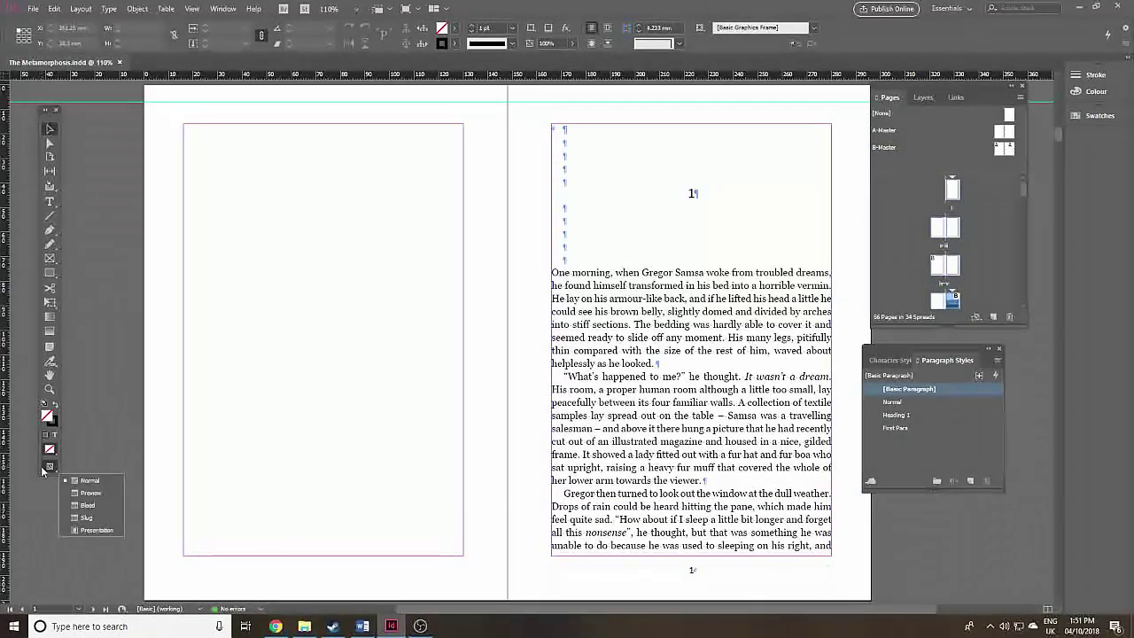
{"action": "left_click", "coordinate": [87, 495]}
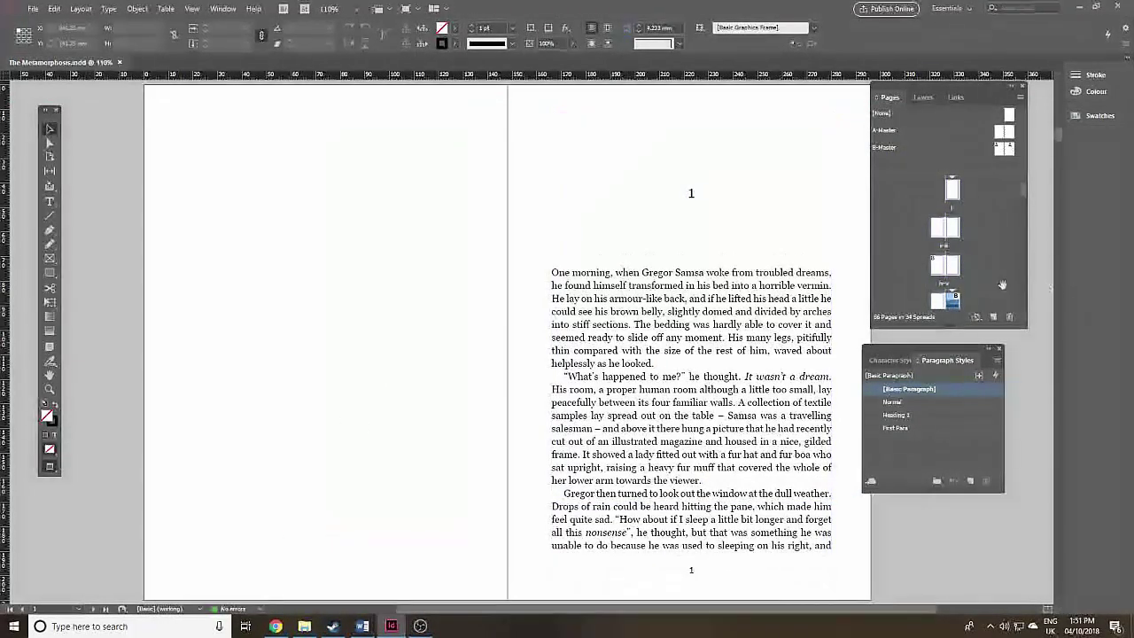
{"action": "scroll", "coordinate": [988, 275], "scroll_direction": "down", "scroll_amount": 4}
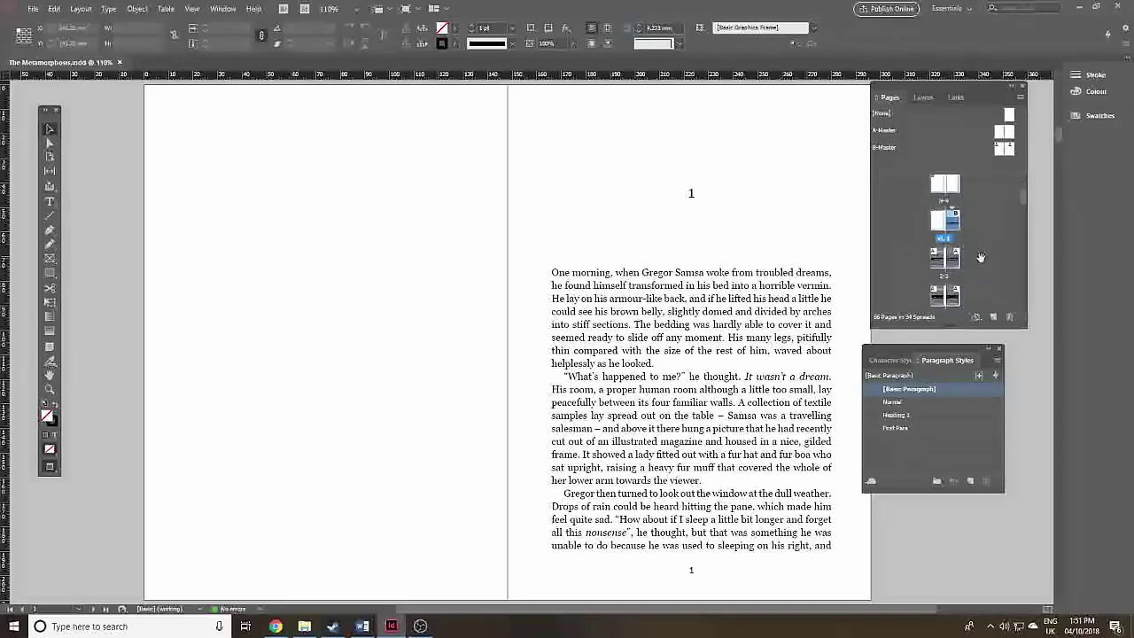
{"action": "double_click", "coordinate": [941, 265]}
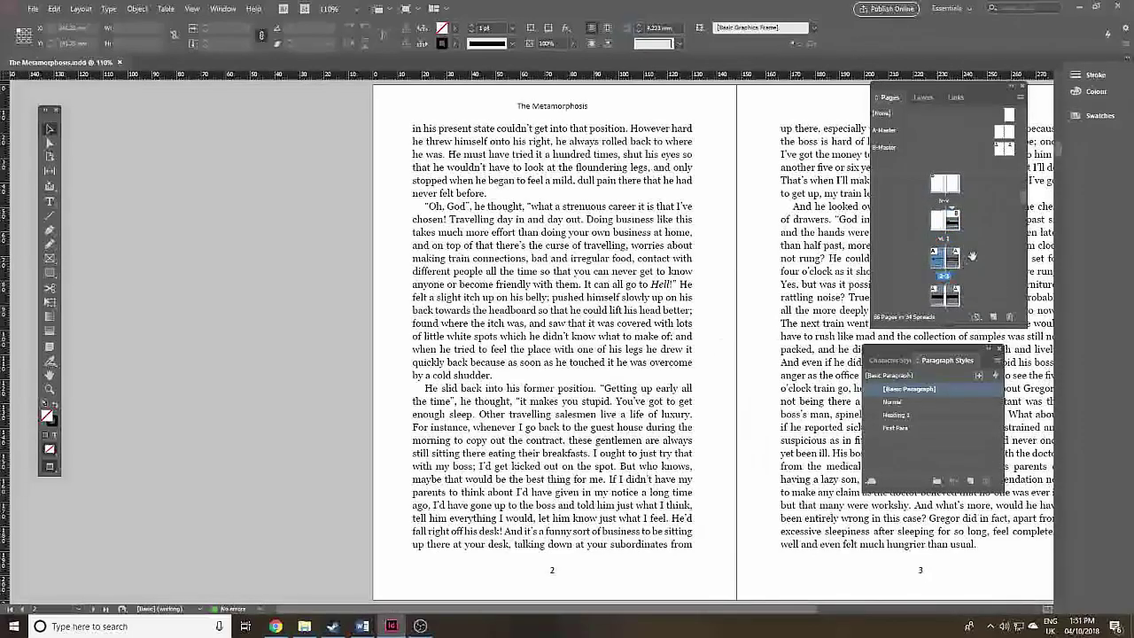
{"action": "scroll", "coordinate": [991, 252], "scroll_direction": "down", "scroll_amount": 1}
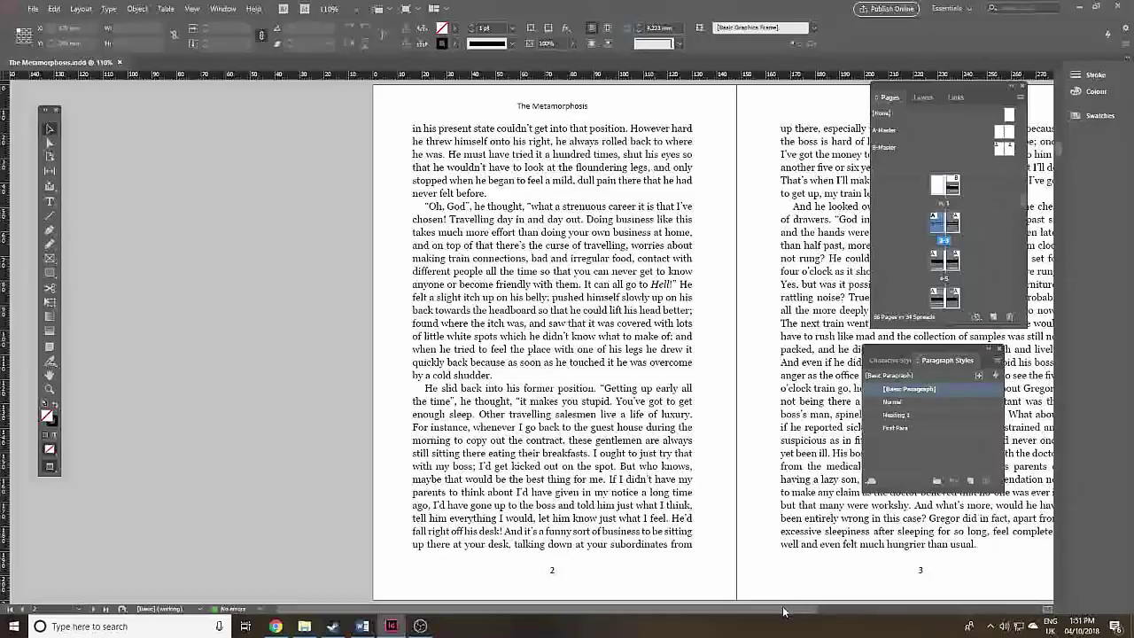
{"action": "left_click_drag", "start_coordinate": [783, 612], "coordinate": [802, 611]}
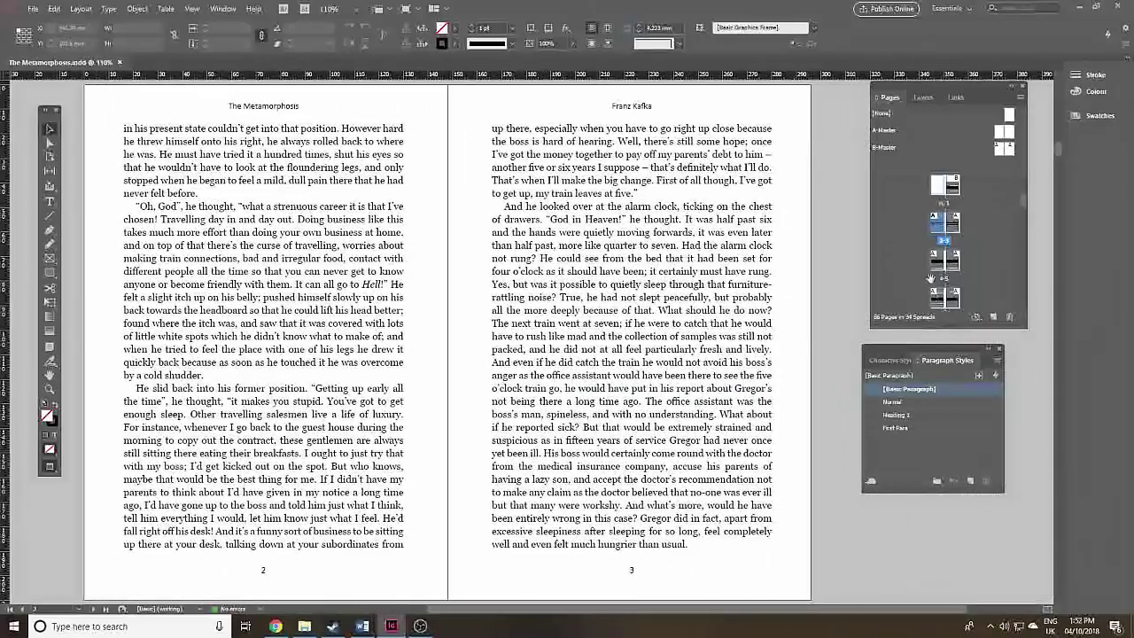
{"action": "double_click", "coordinate": [937, 264]}
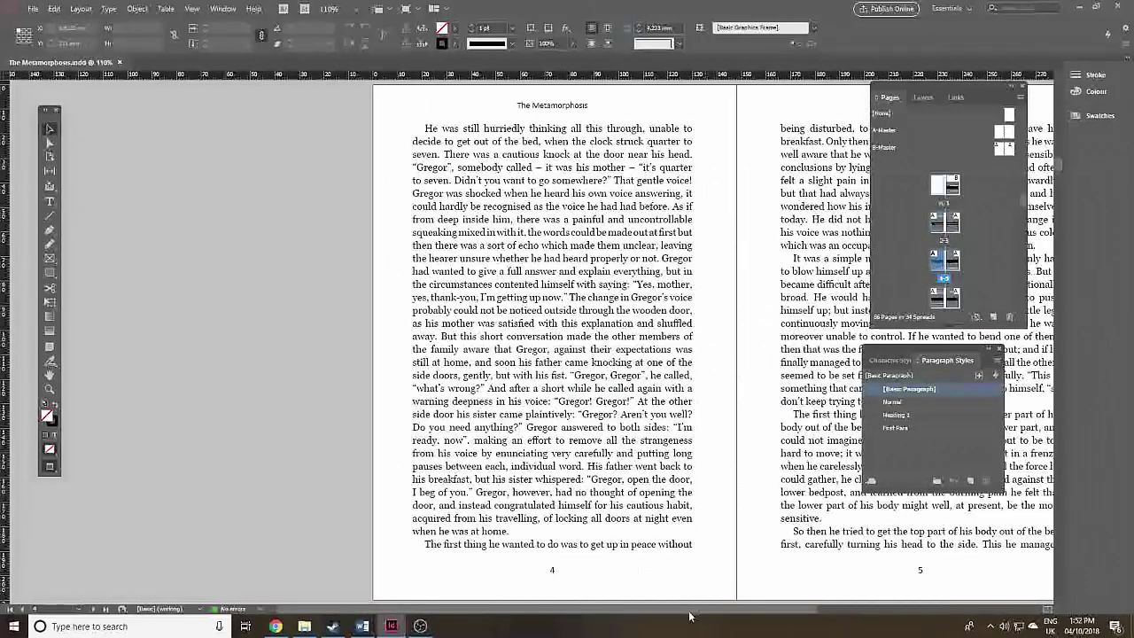
{"action": "left_click_drag", "start_coordinate": [696, 610], "coordinate": [831, 606]}
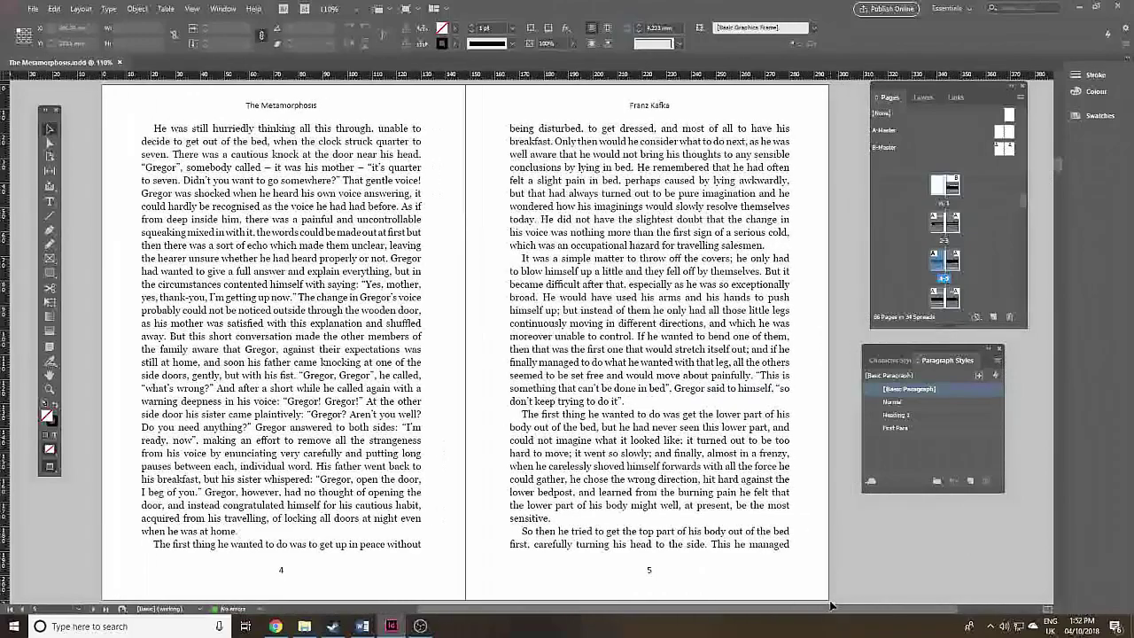